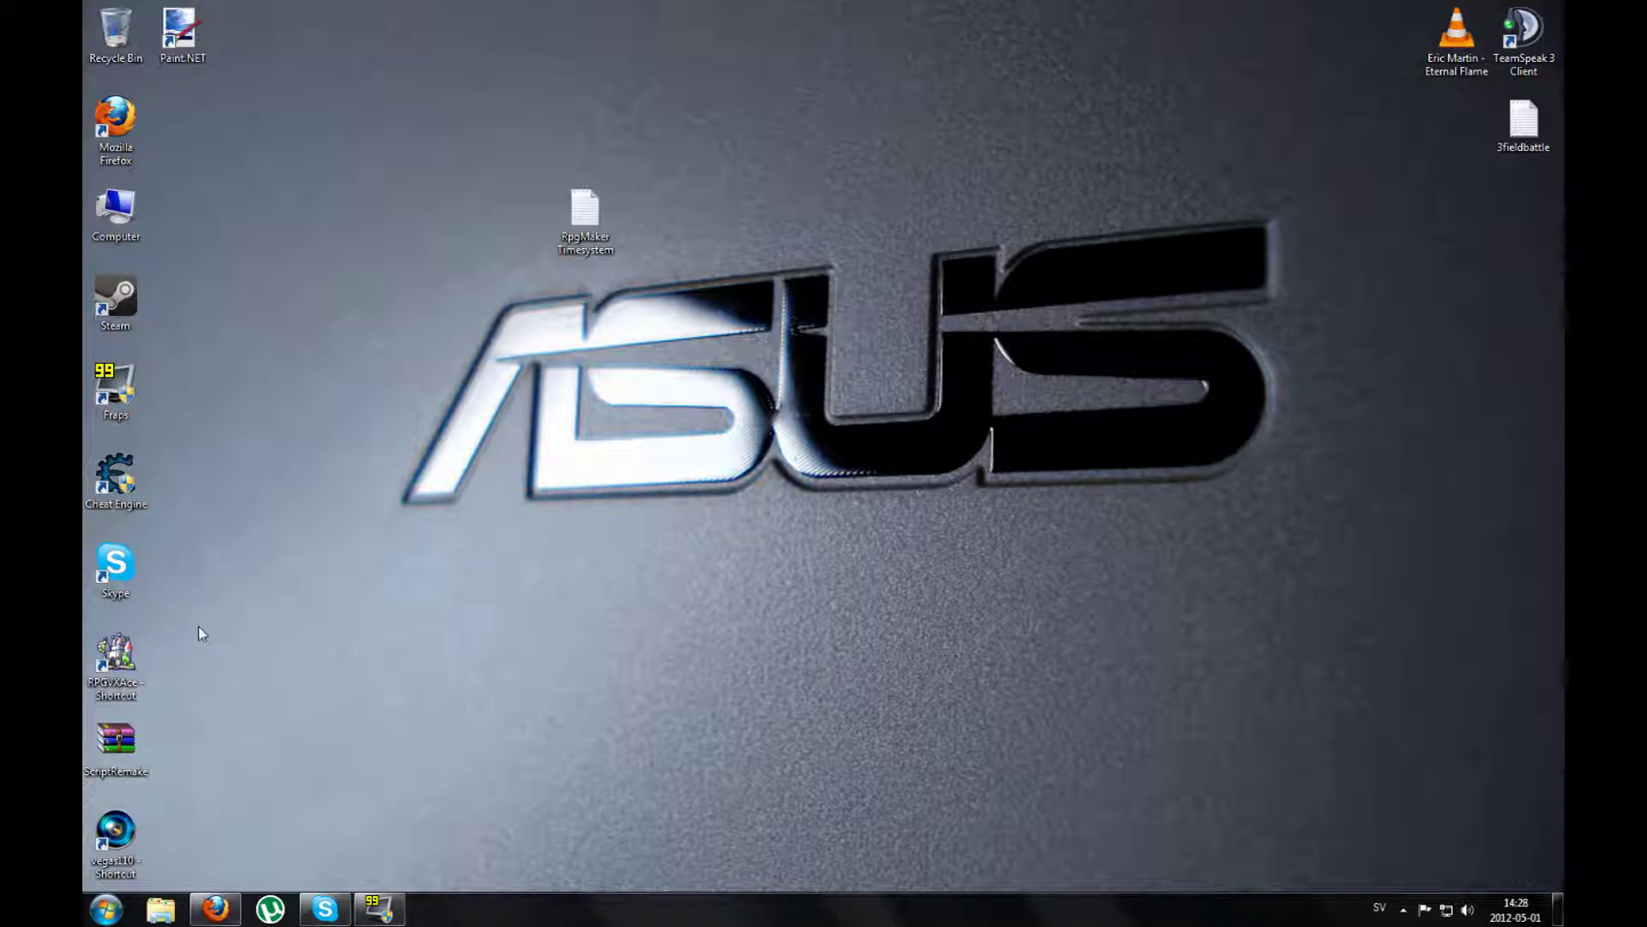
Launch RPG Maker VX Ace and open the Bank1 map in The Dagger Of Light project
double_click(138, 654)
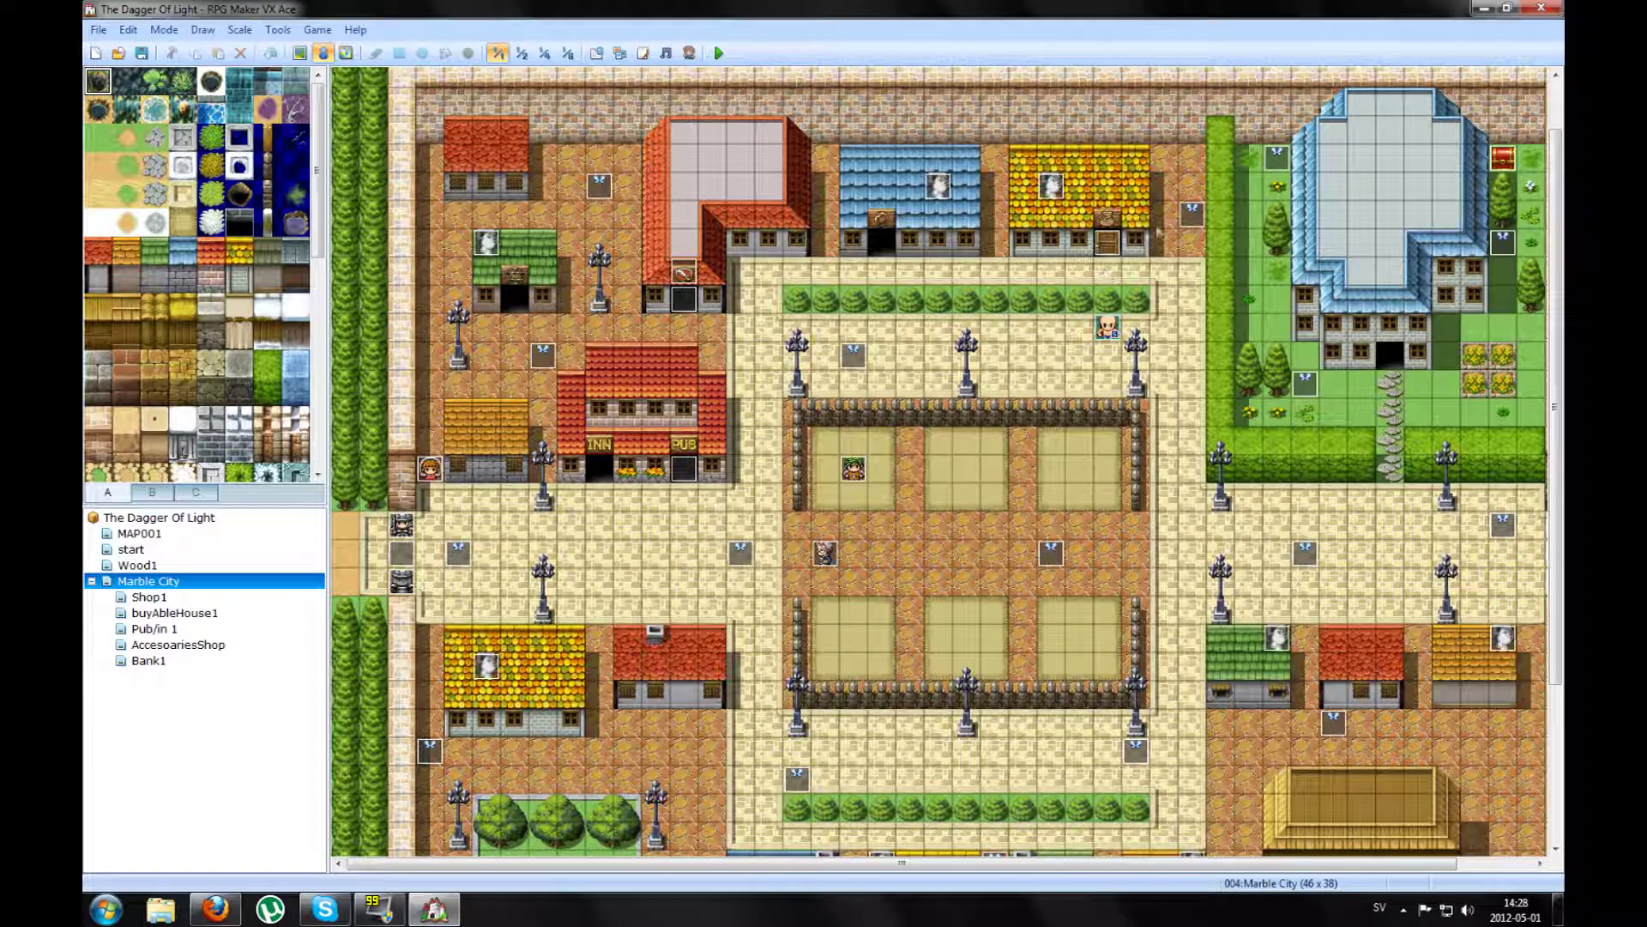
drag(1107, 224, 1108, 217)
drag(1107, 216, 1108, 245)
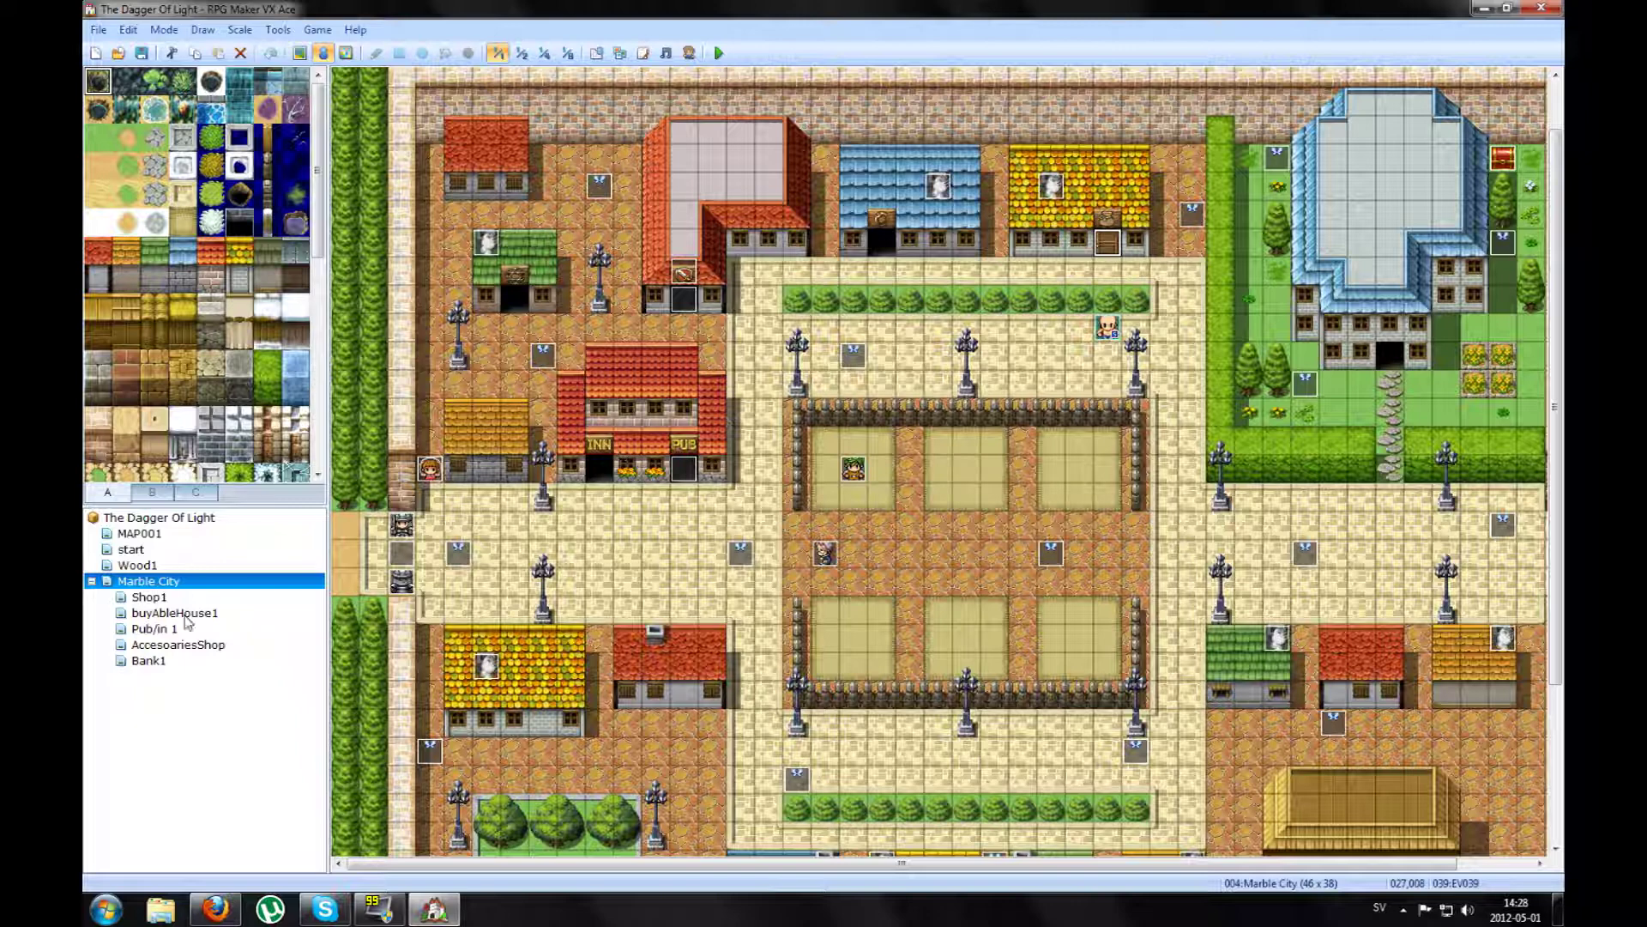
click(154, 663)
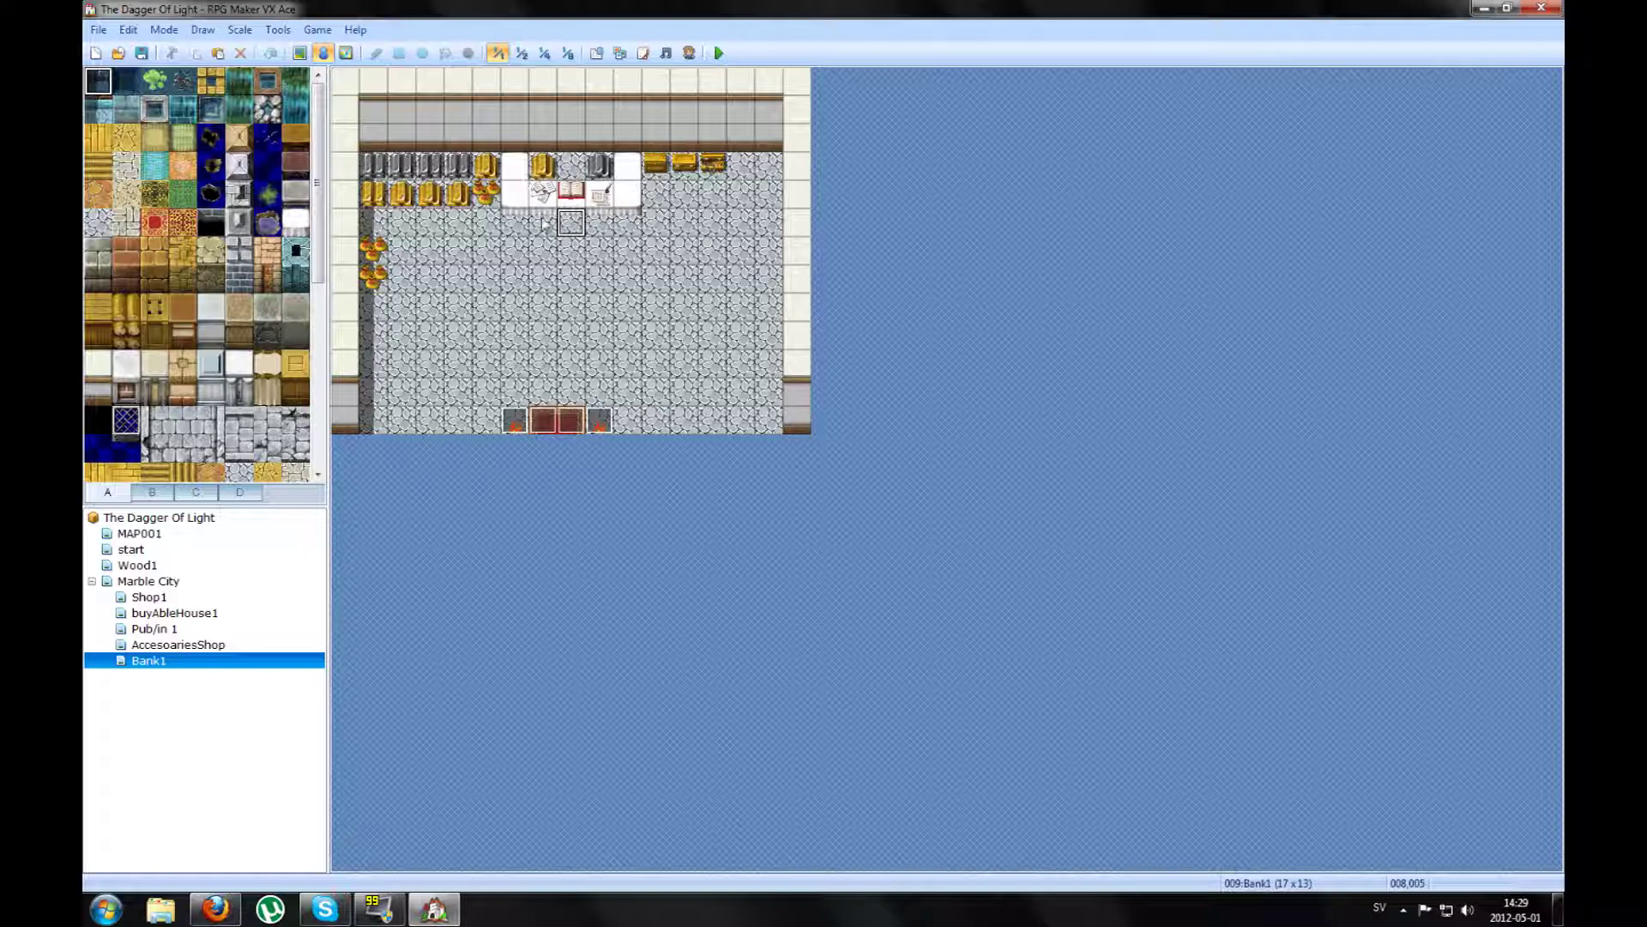
Create event EV003 at tile 008,003 with the grey-haired People4 character graphic
double_click(571, 166)
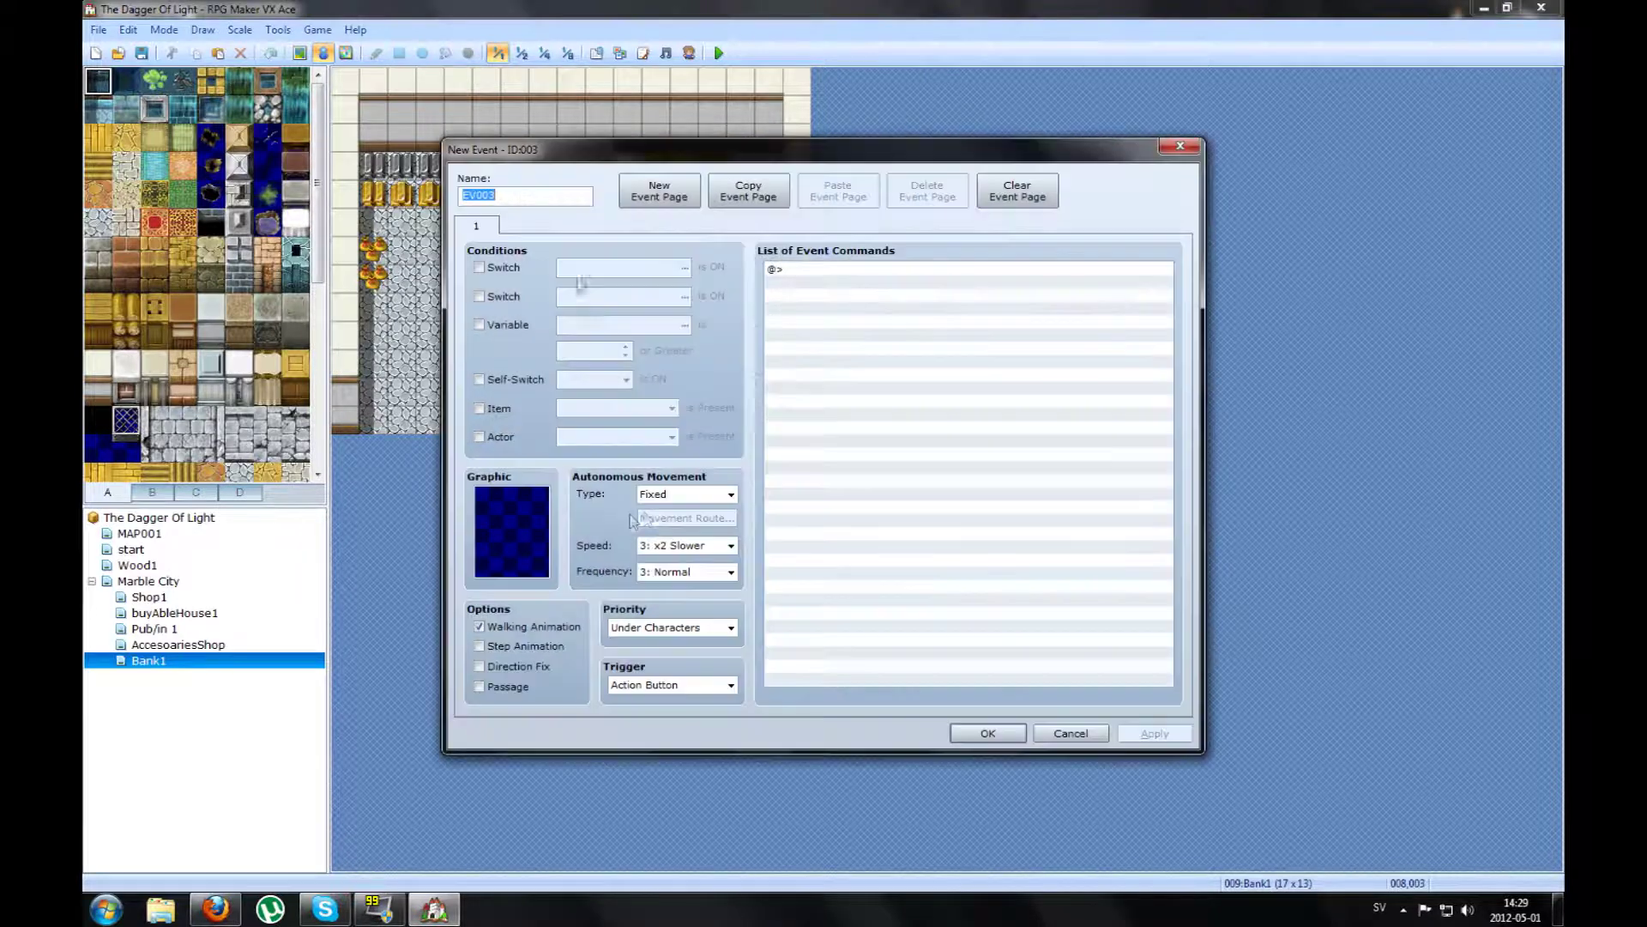
double_click(509, 522)
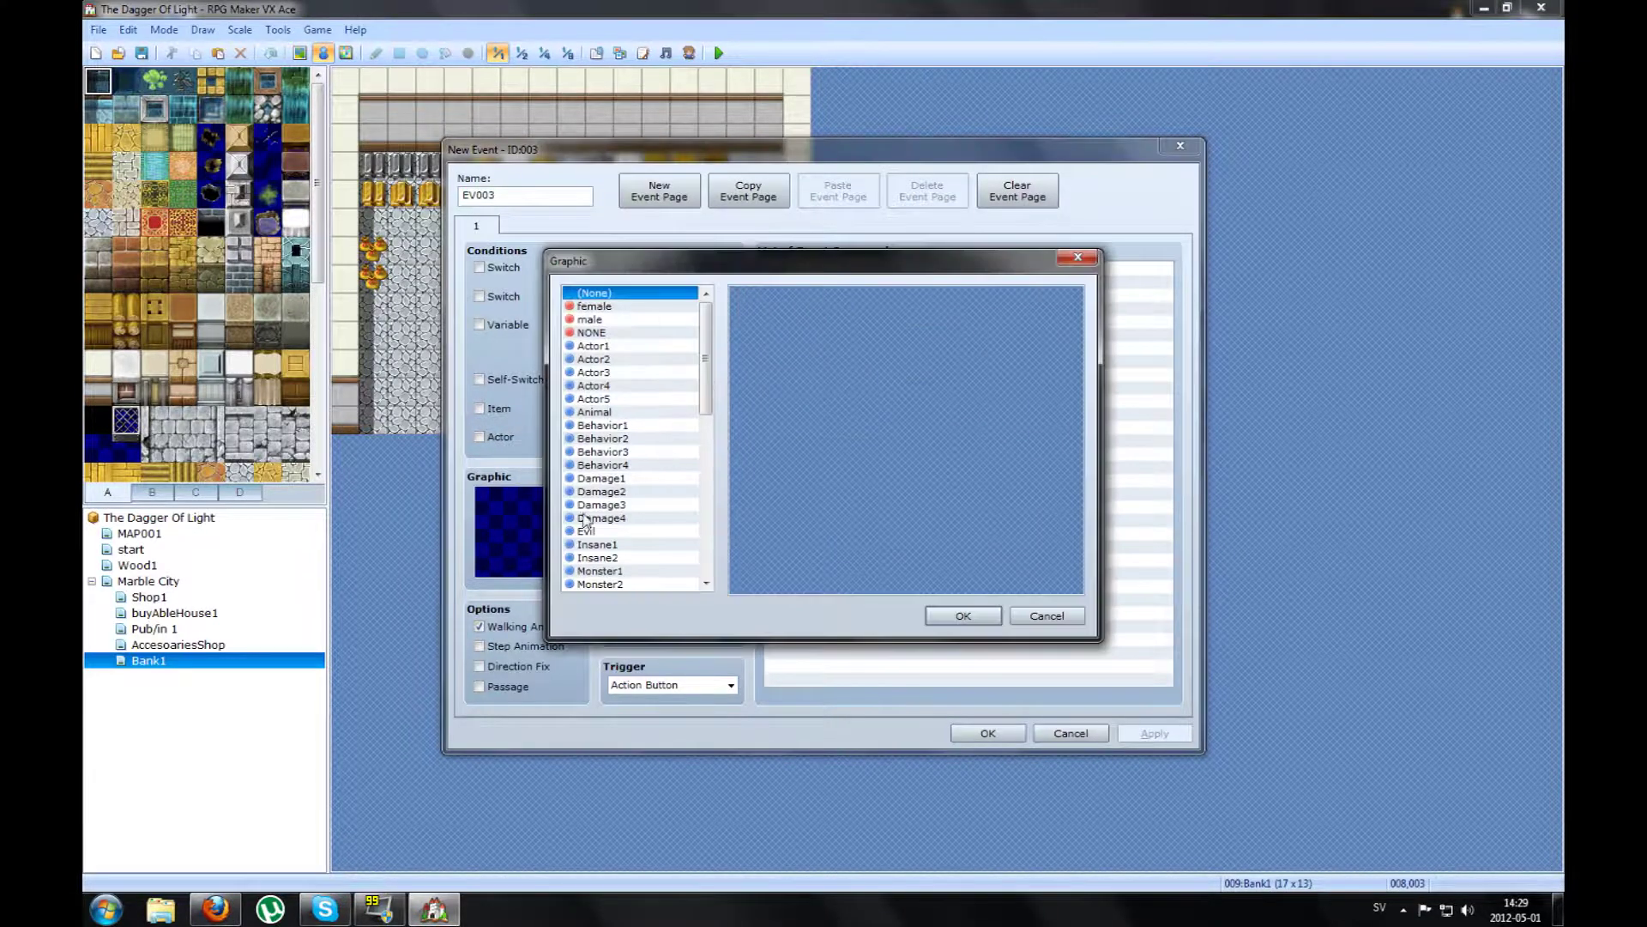
click(598, 558)
scroll(609, 532, down, 4)
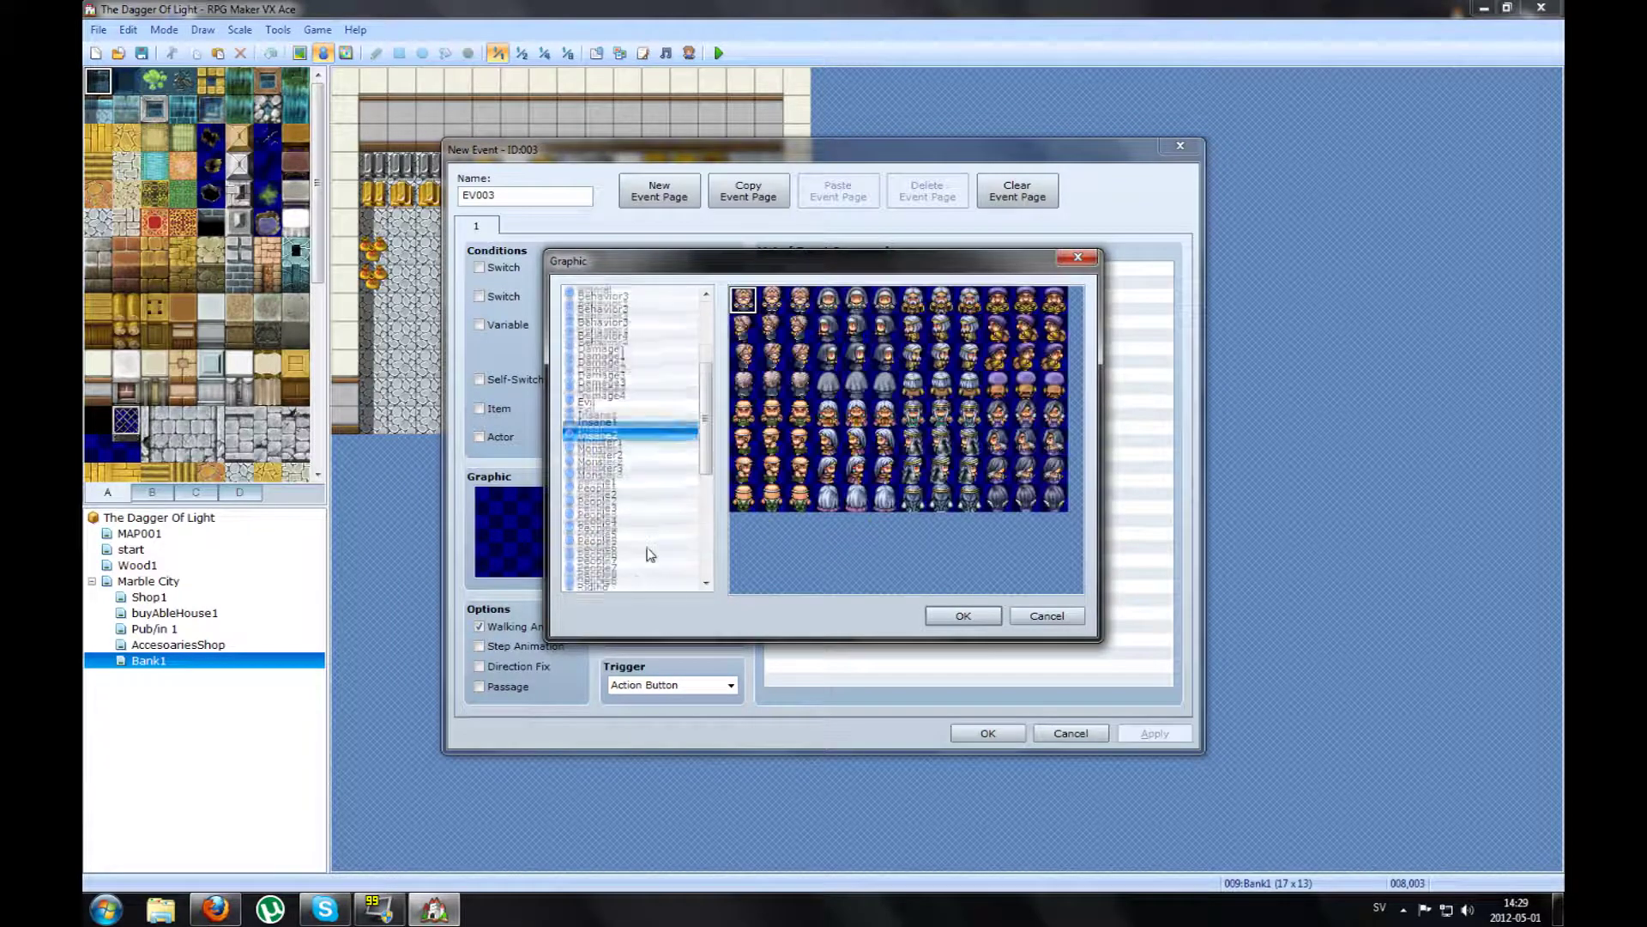
click(606, 491)
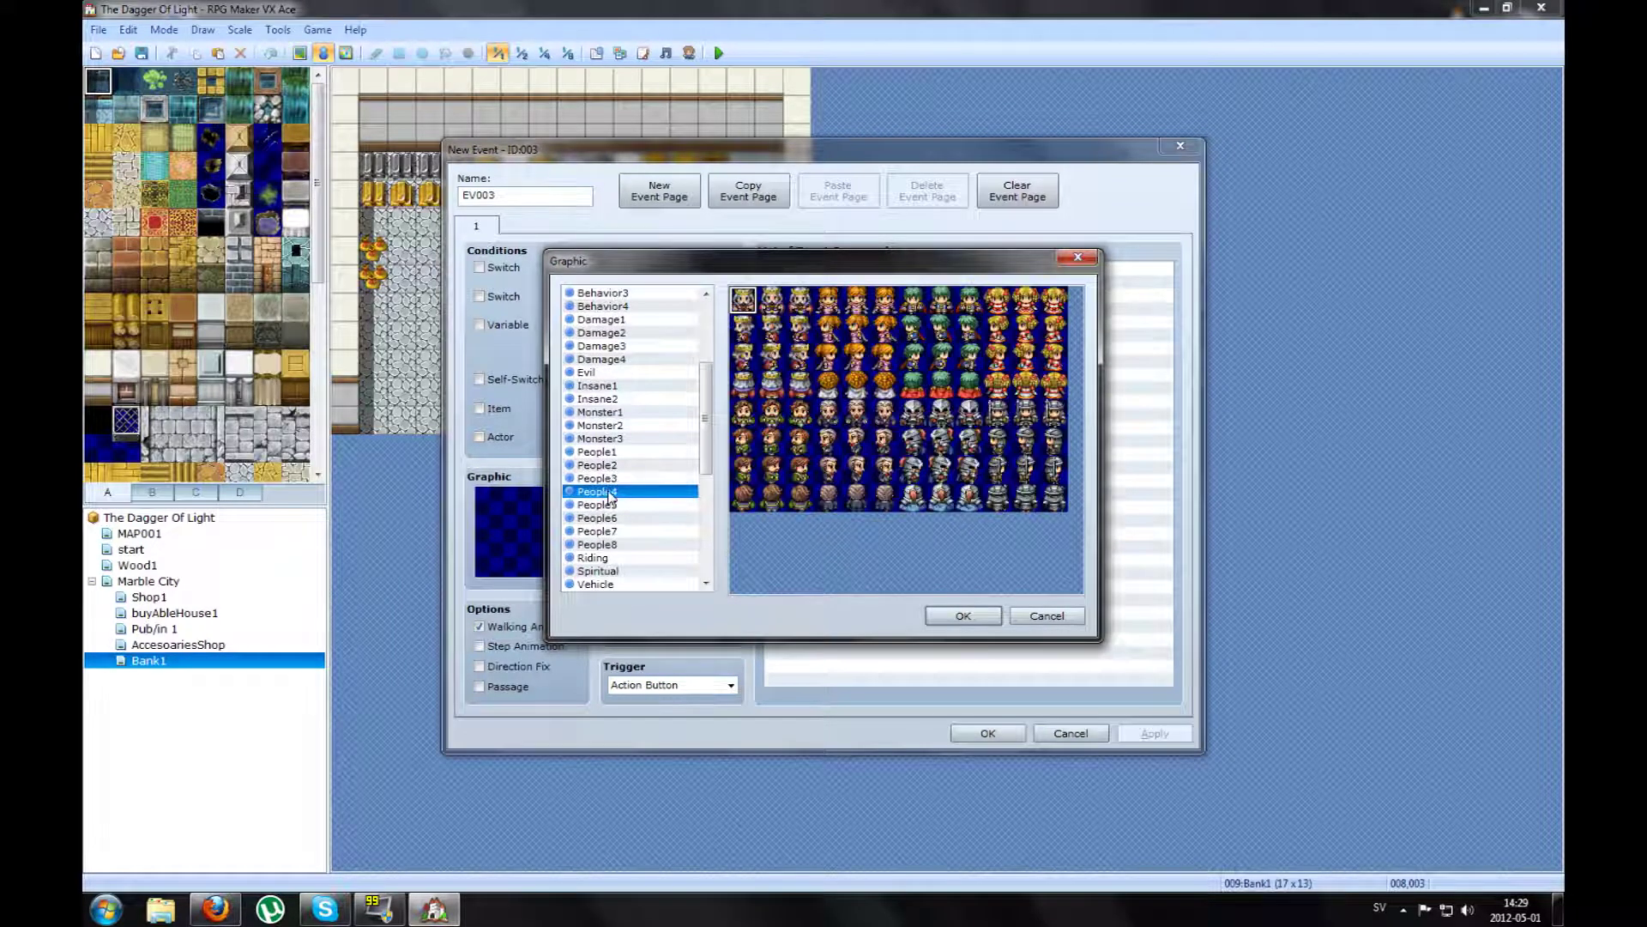
click(608, 504)
click(610, 519)
click(606, 532)
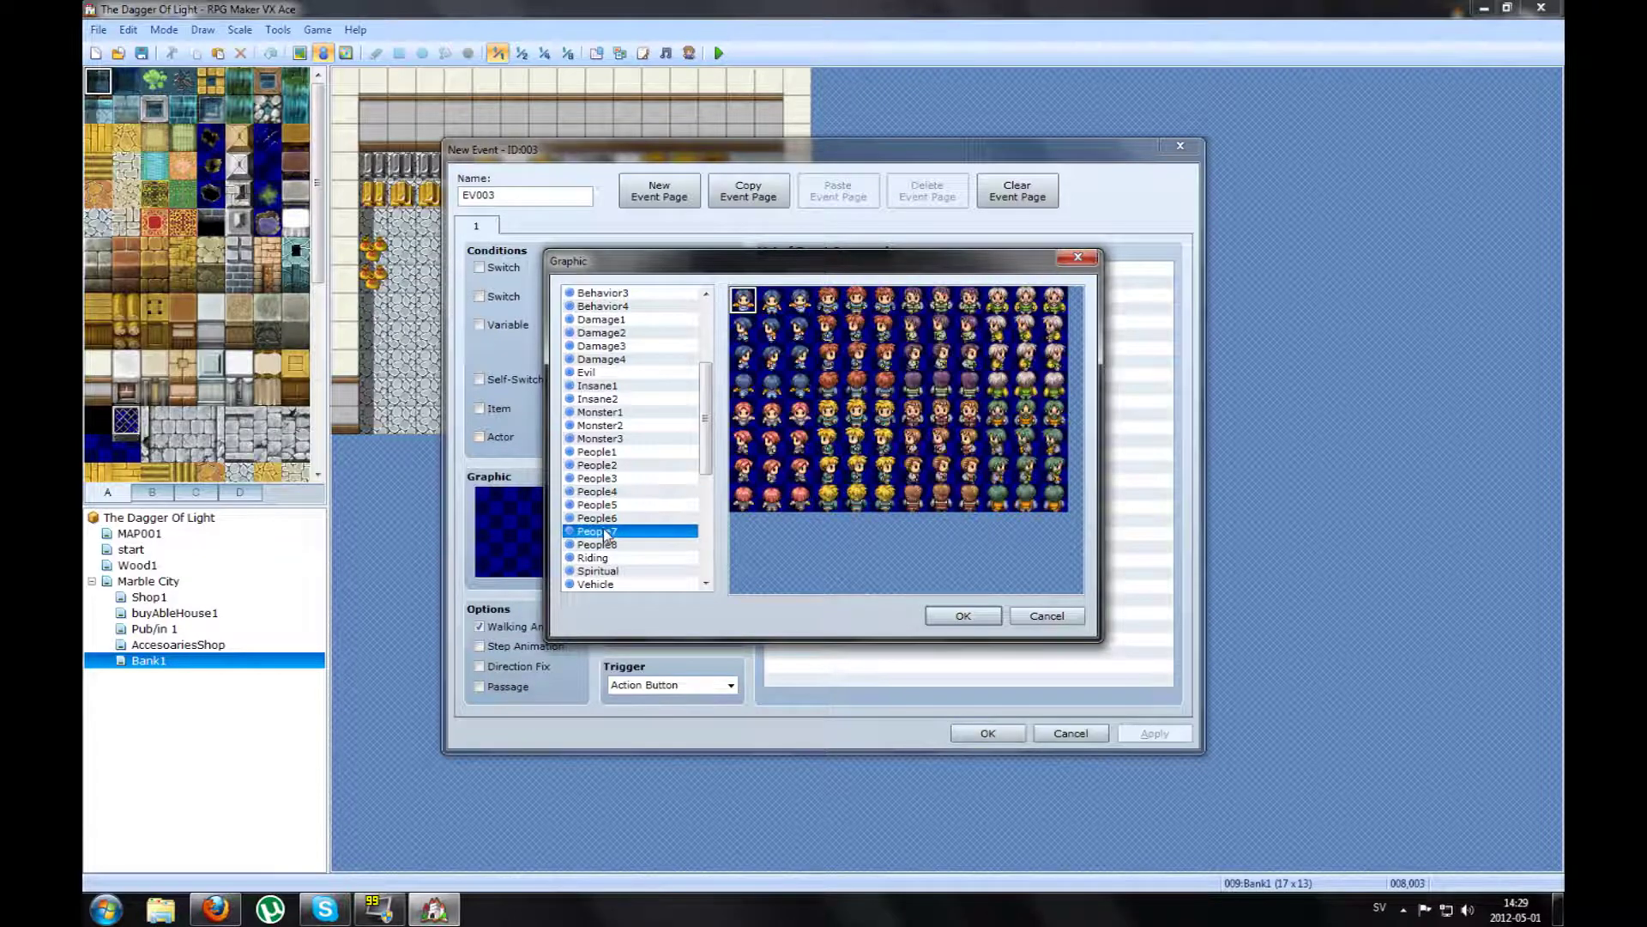
click(606, 546)
click(614, 504)
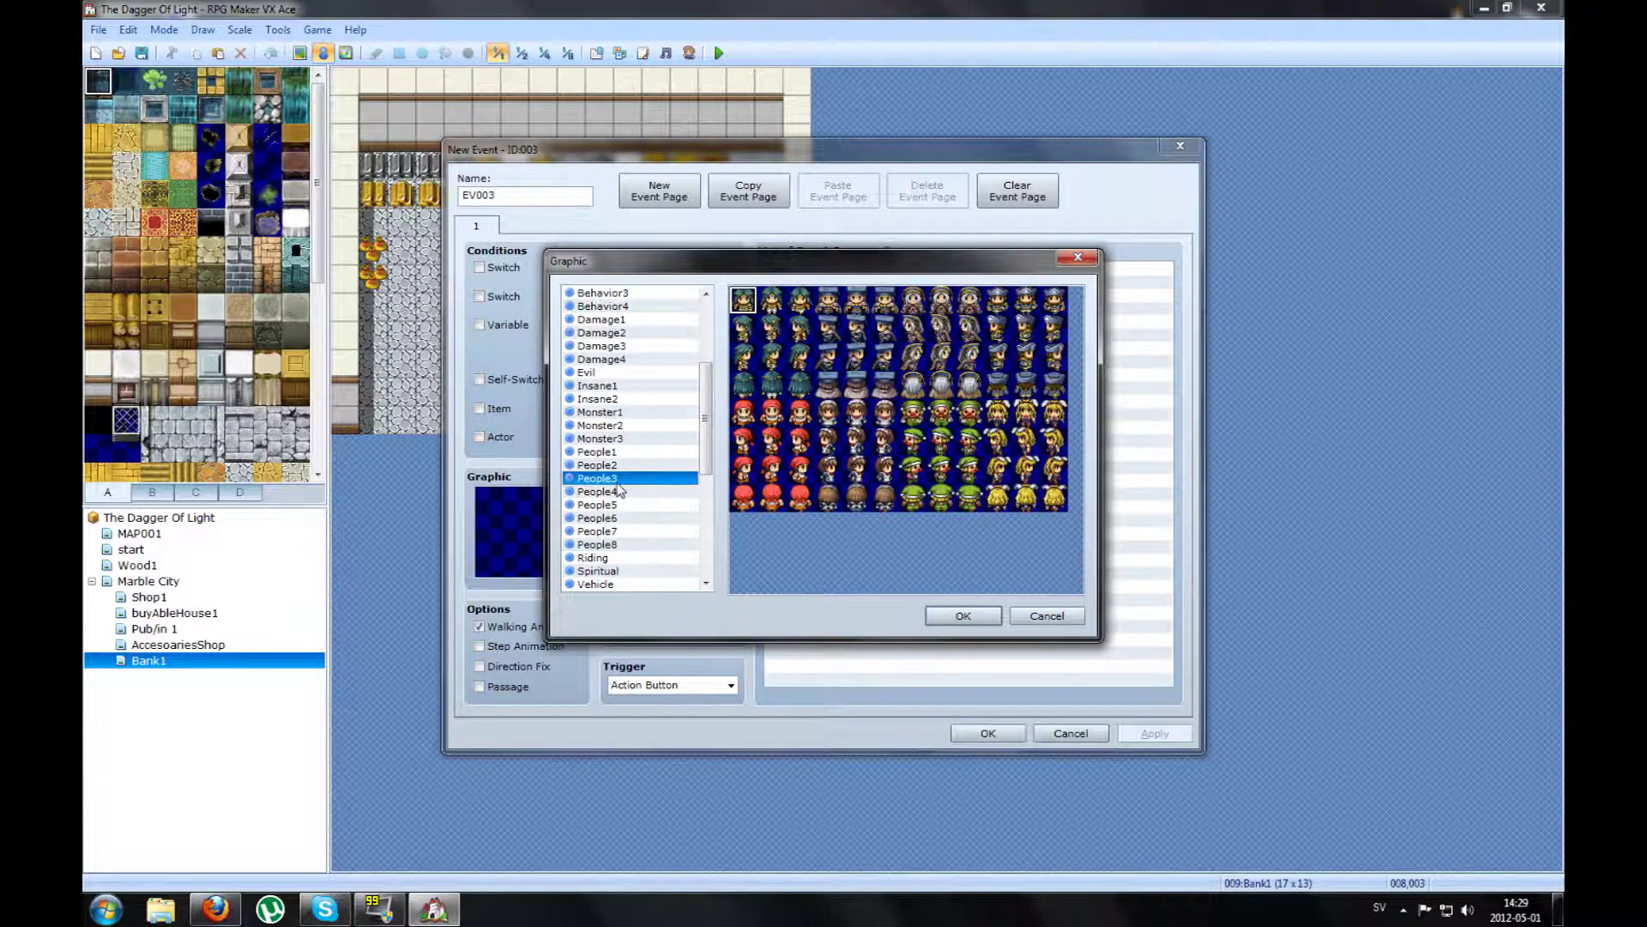
click(613, 491)
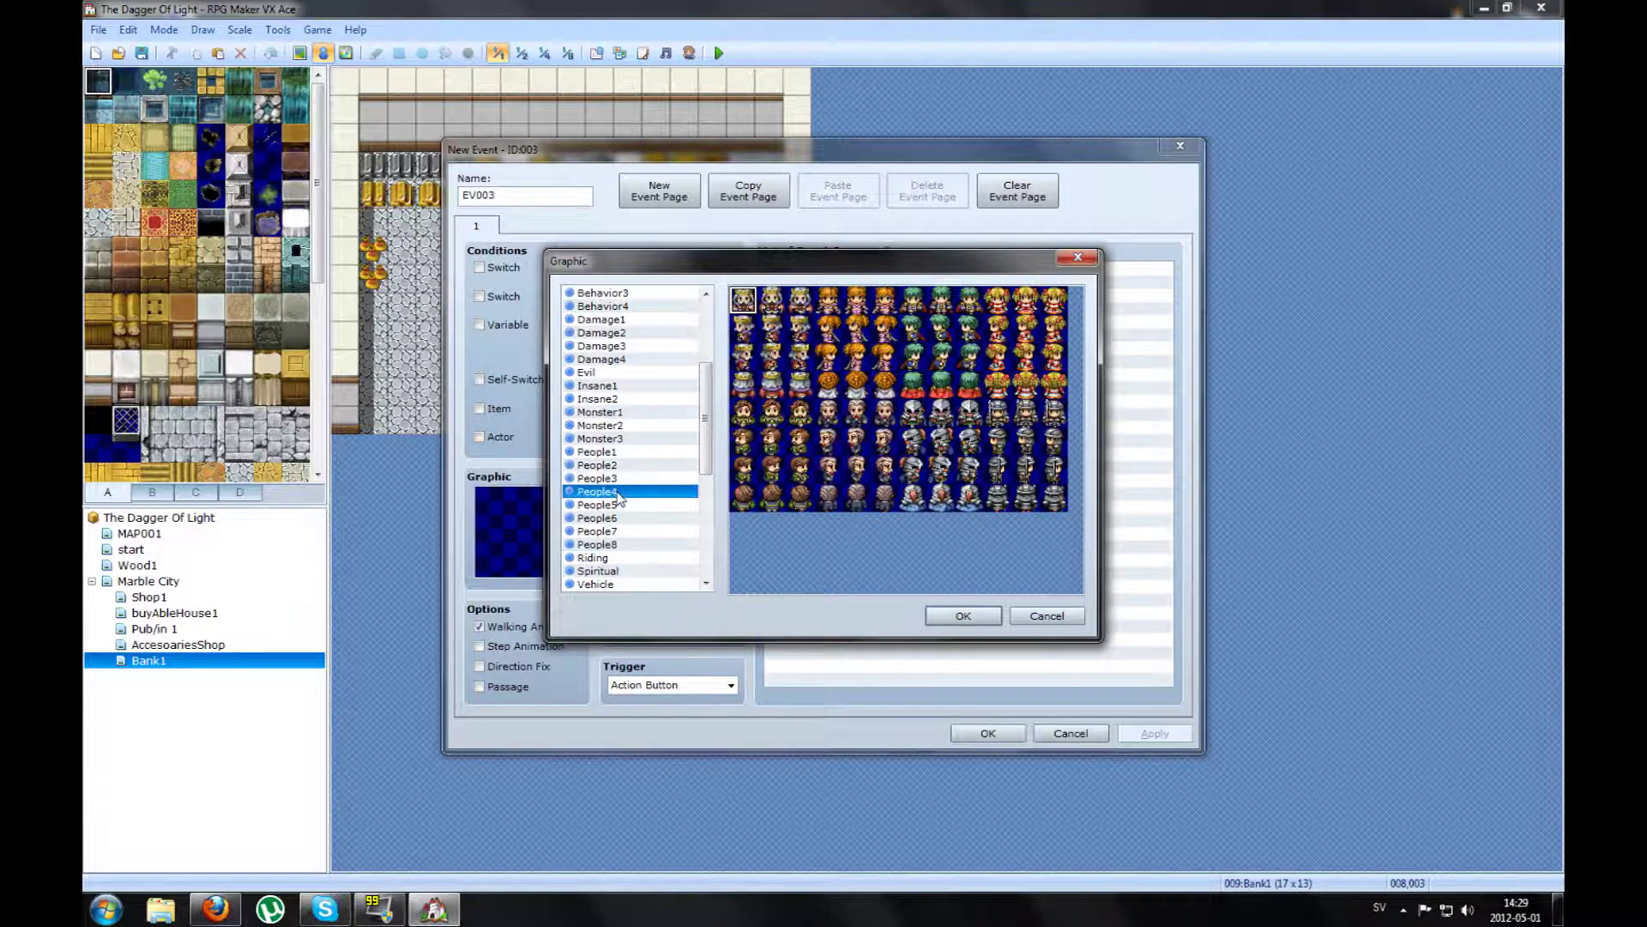
double_click(853, 421)
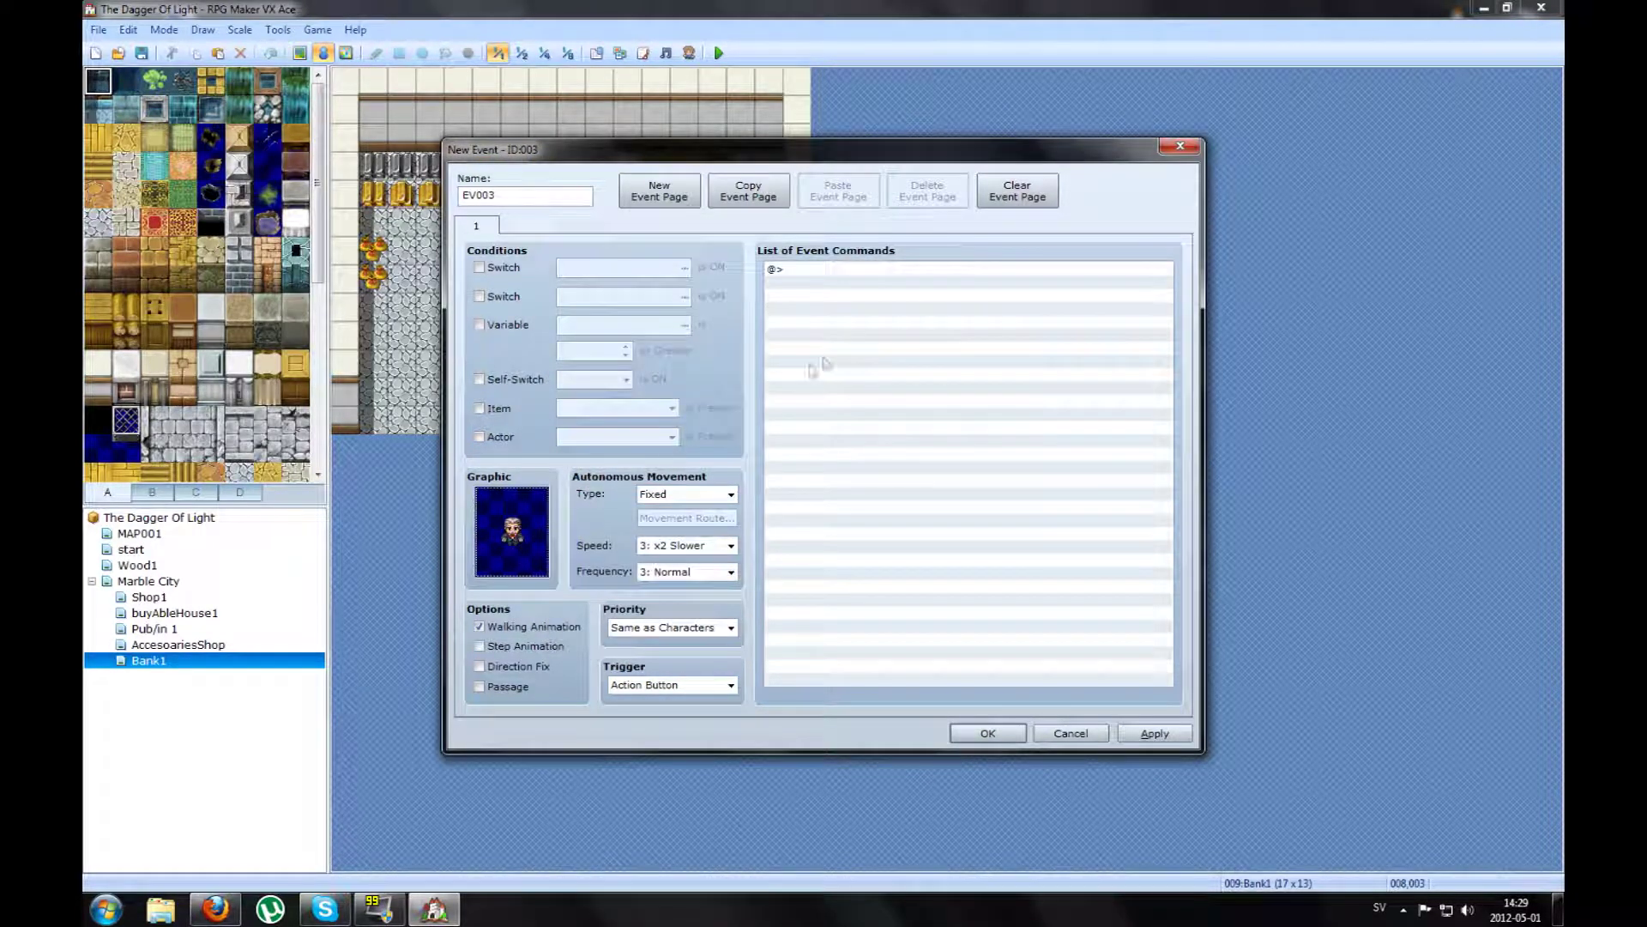
Start a new command in EV003's list and choose Variable Operation
double_click(800, 273)
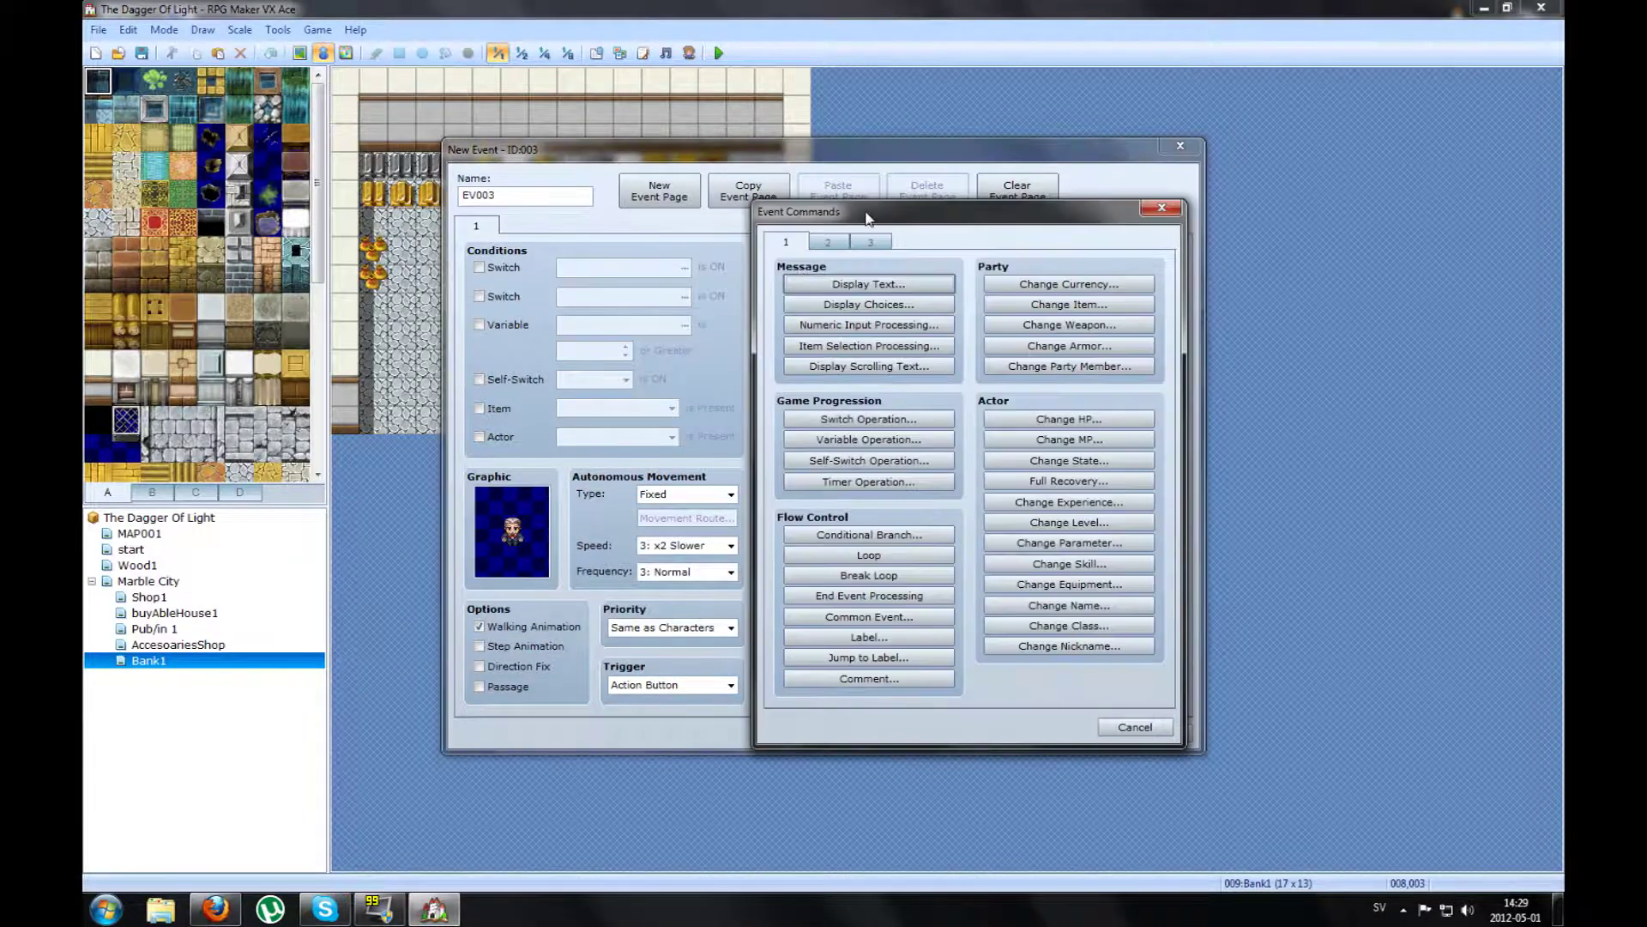
drag(862, 213, 333, 173)
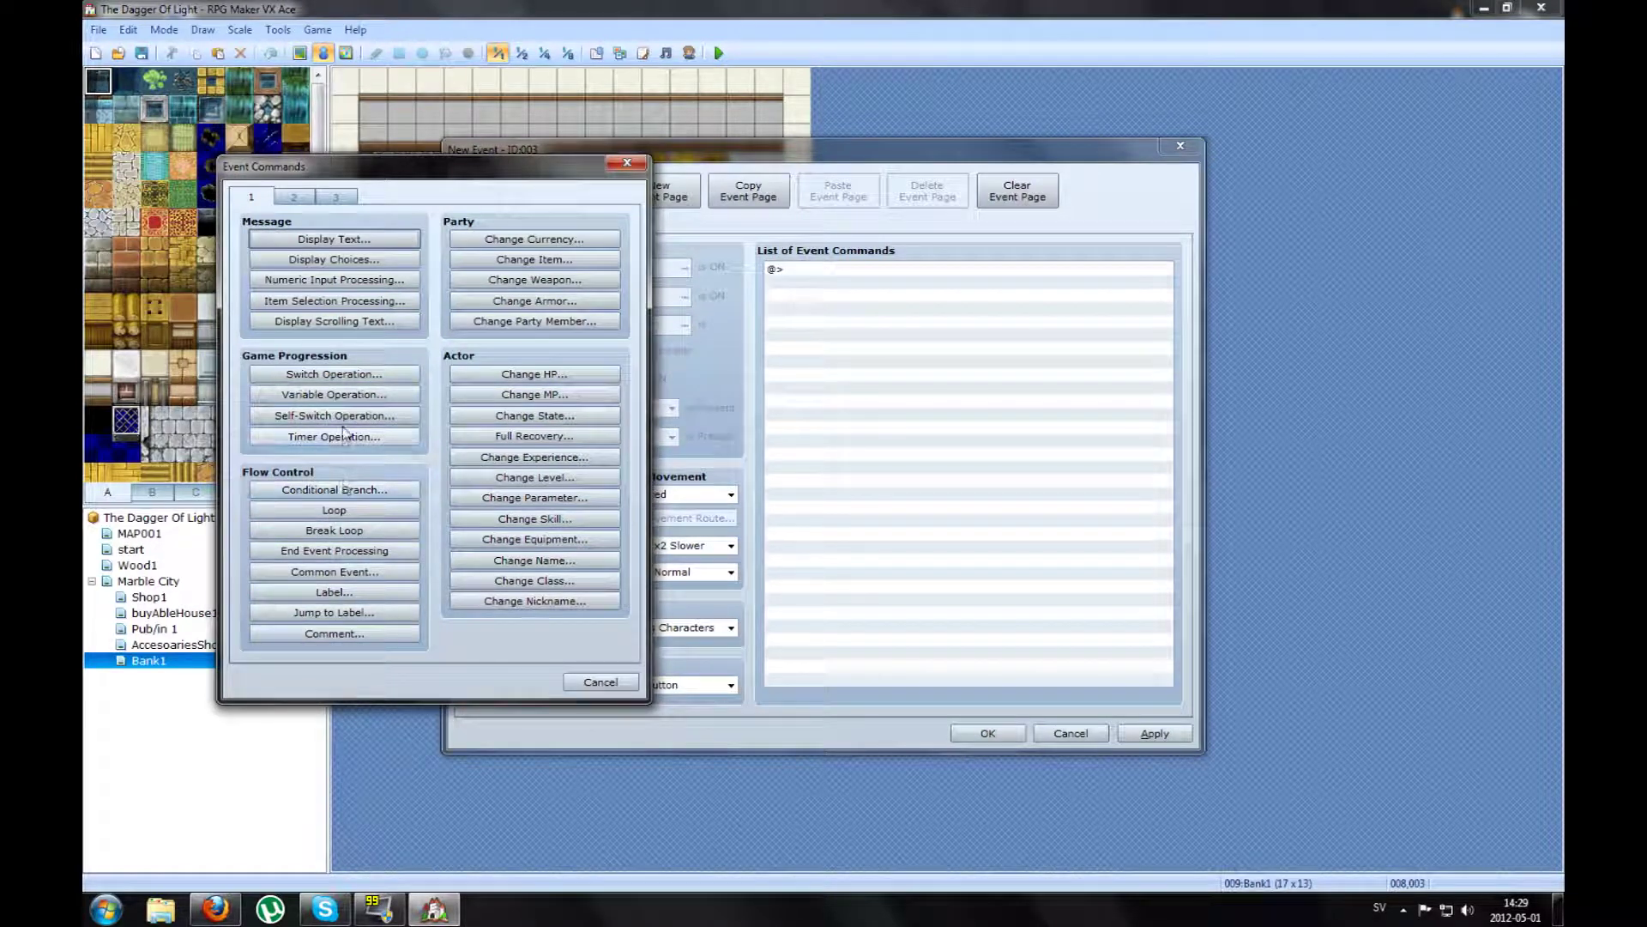
click(378, 396)
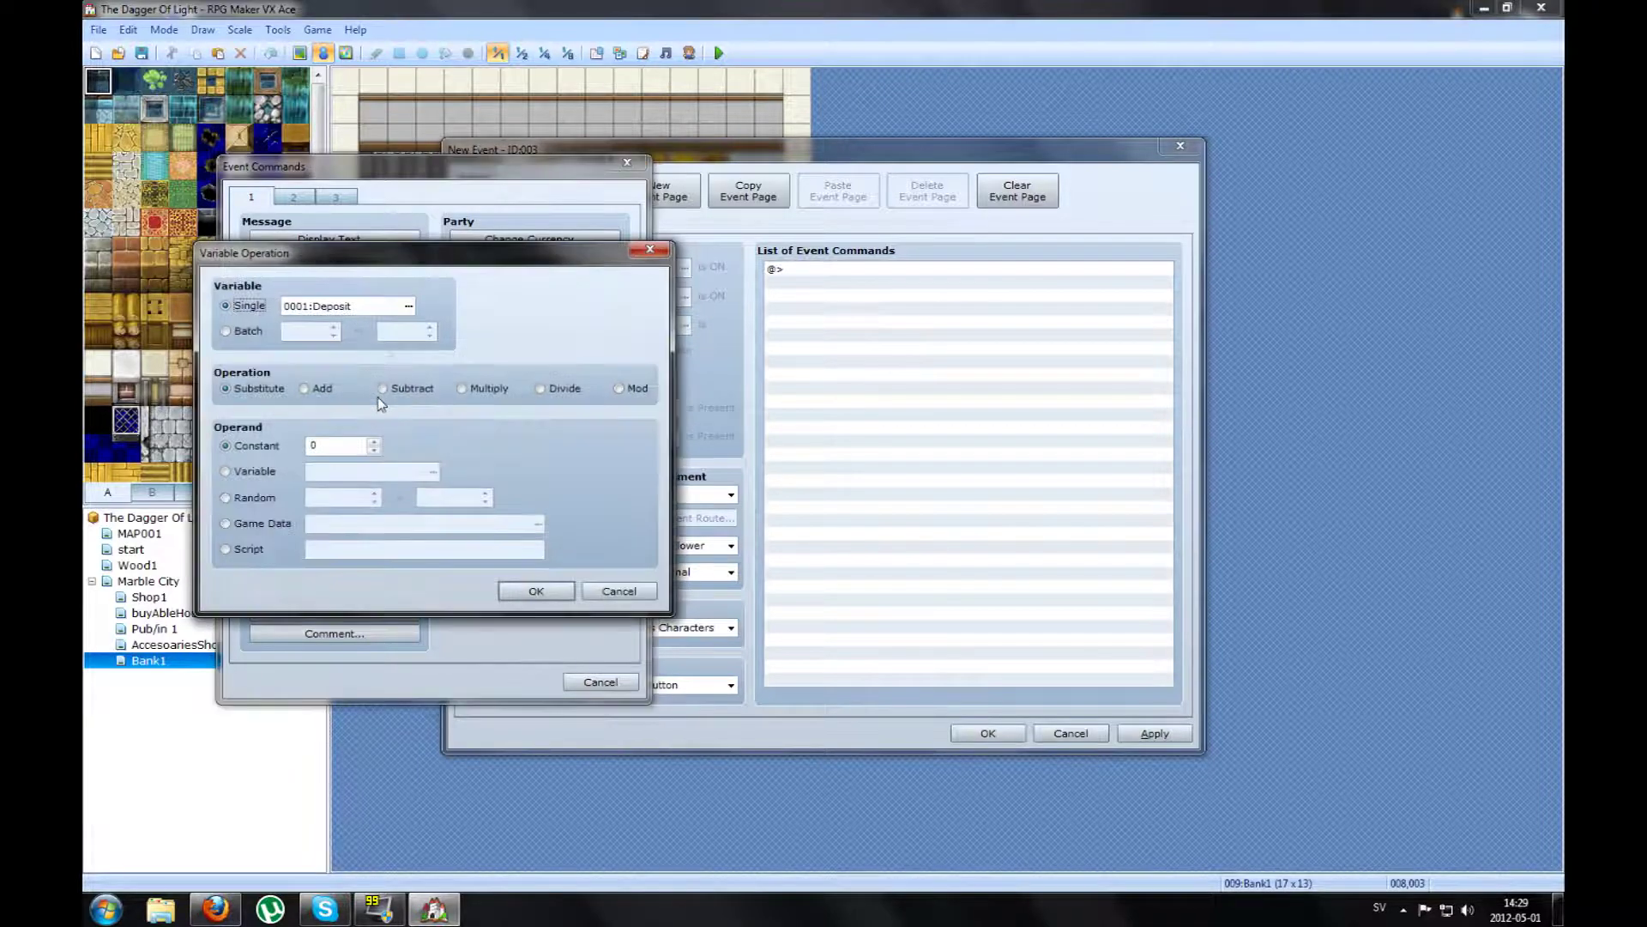
Open the variable list and browse the 0021–0040 group
click(409, 307)
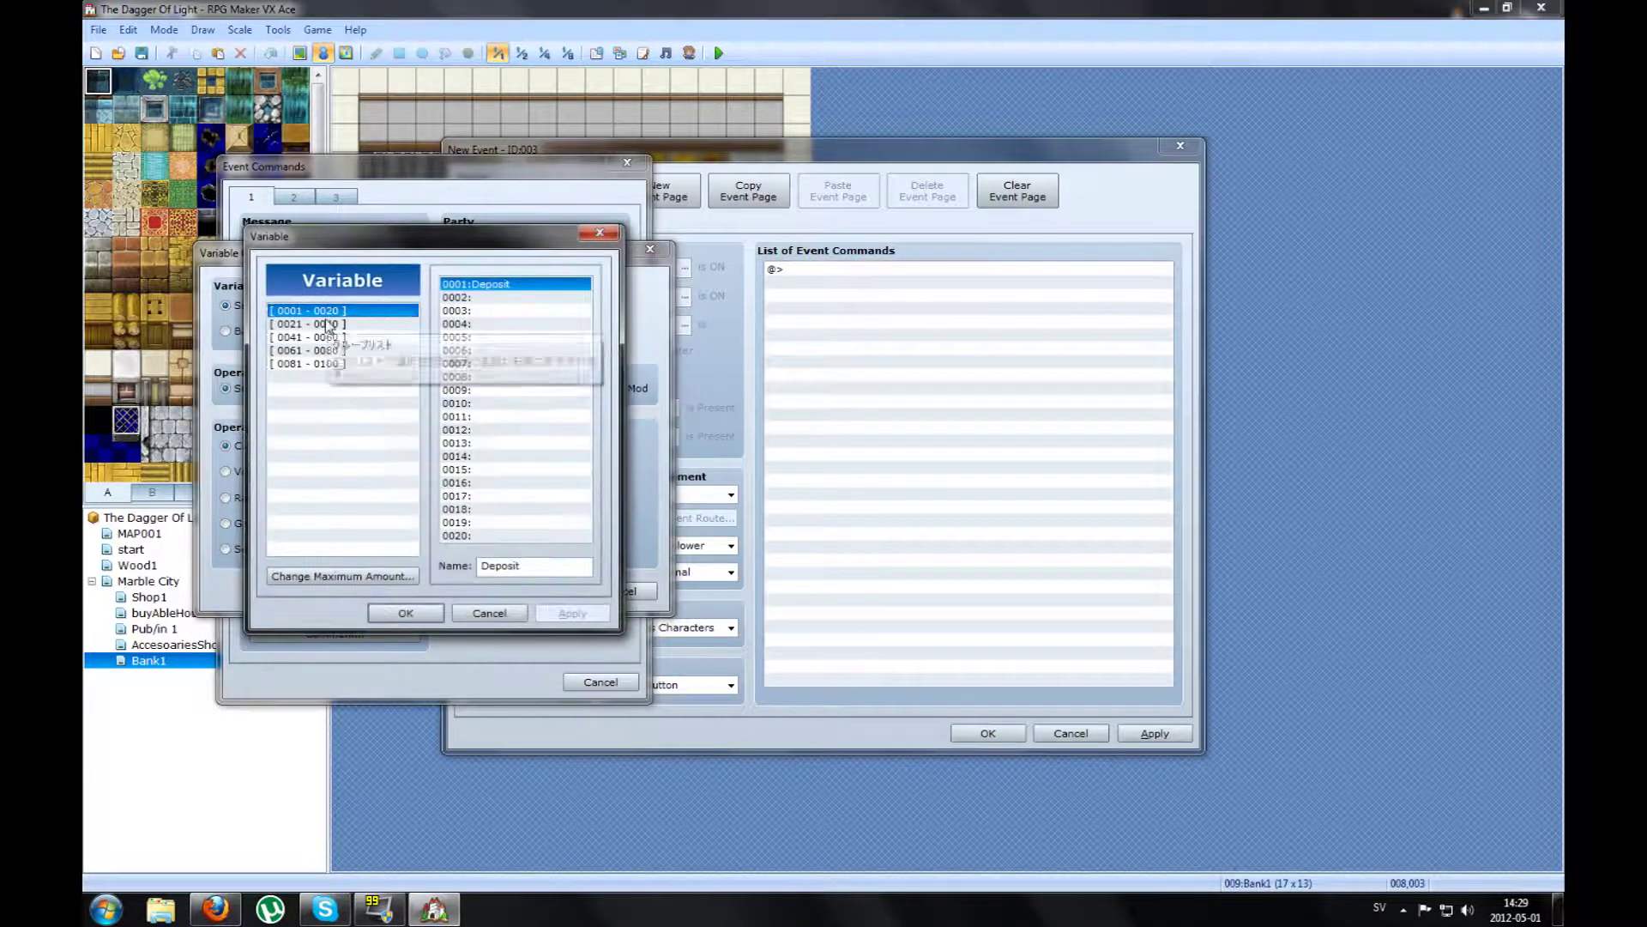
click(327, 325)
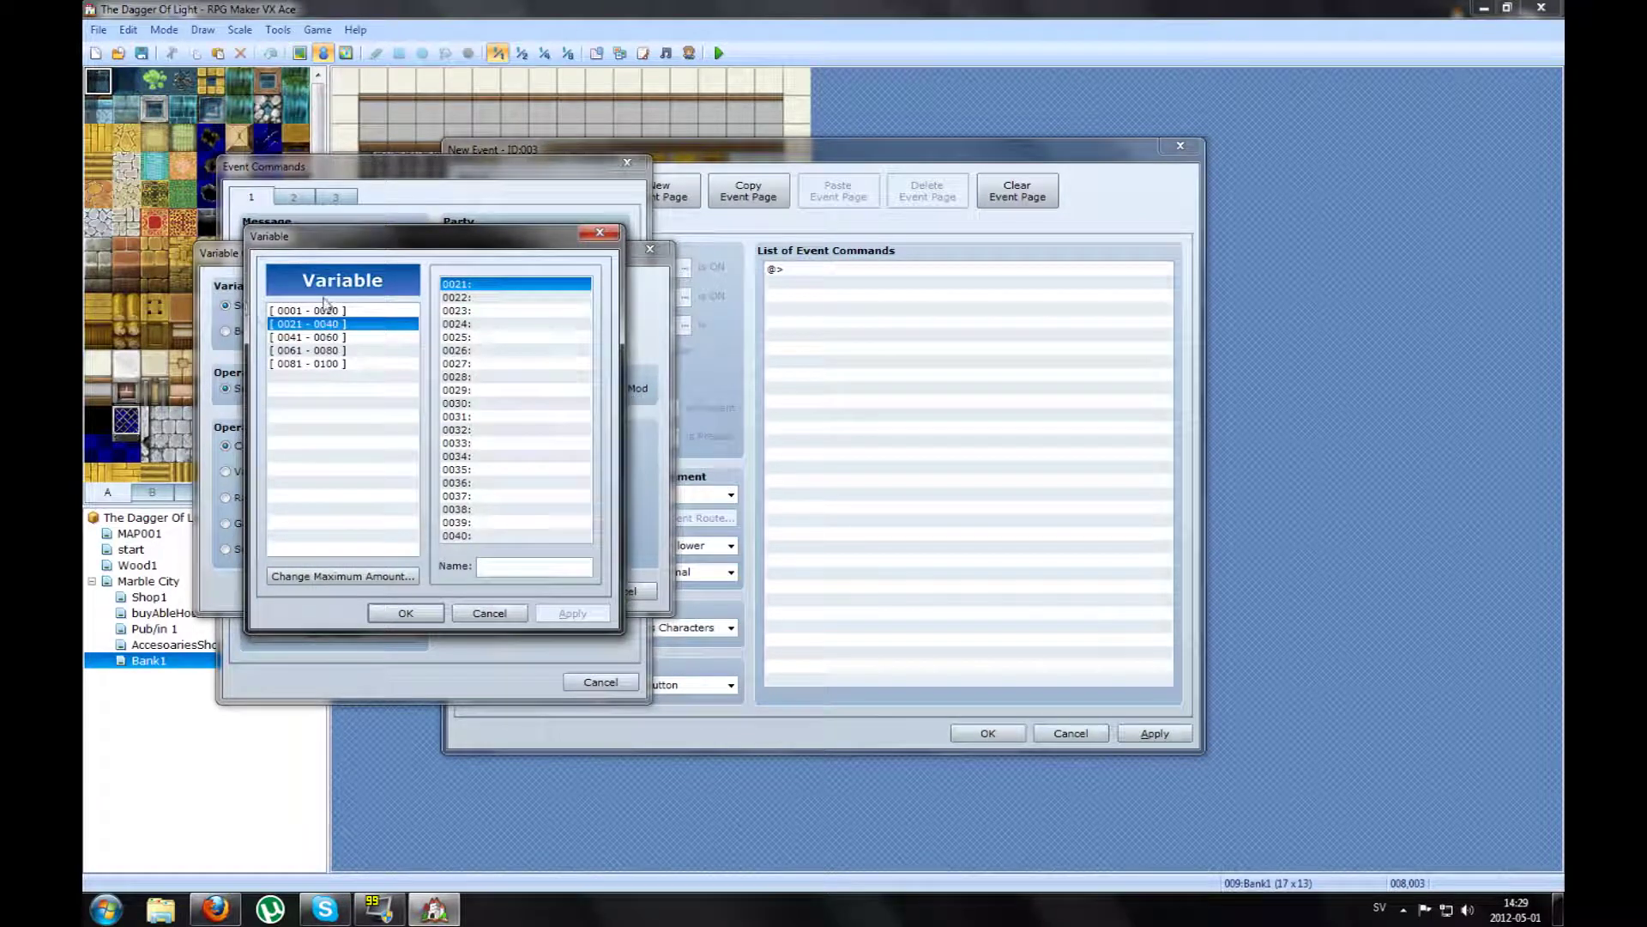
click(463, 298)
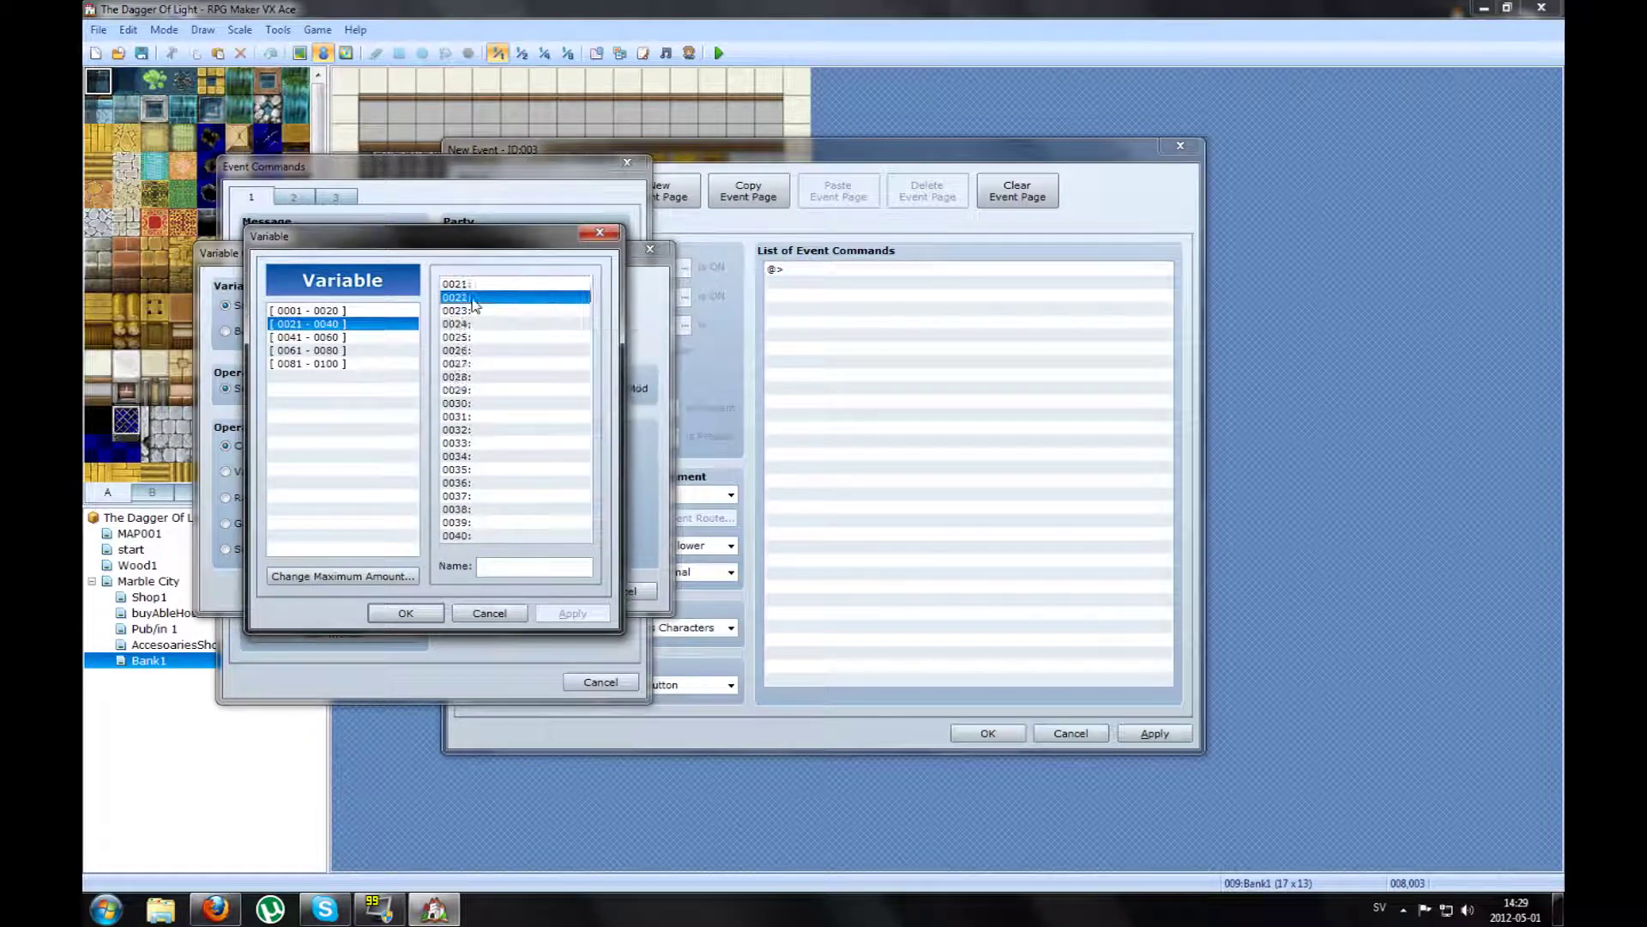
click(477, 323)
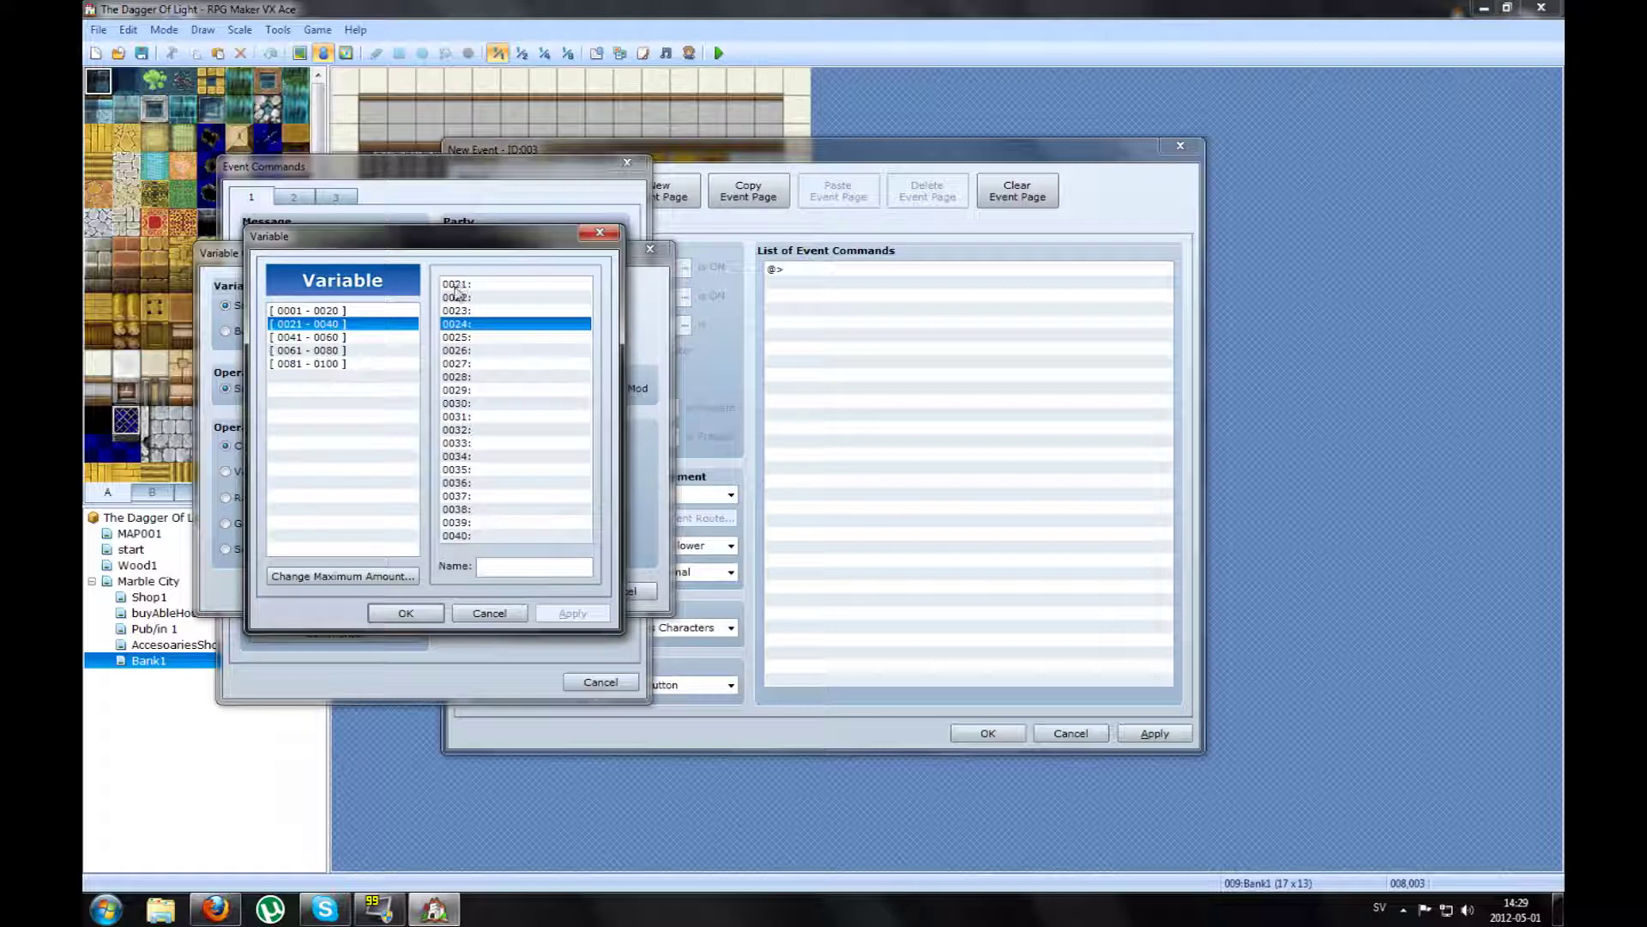
click(468, 284)
click(468, 309)
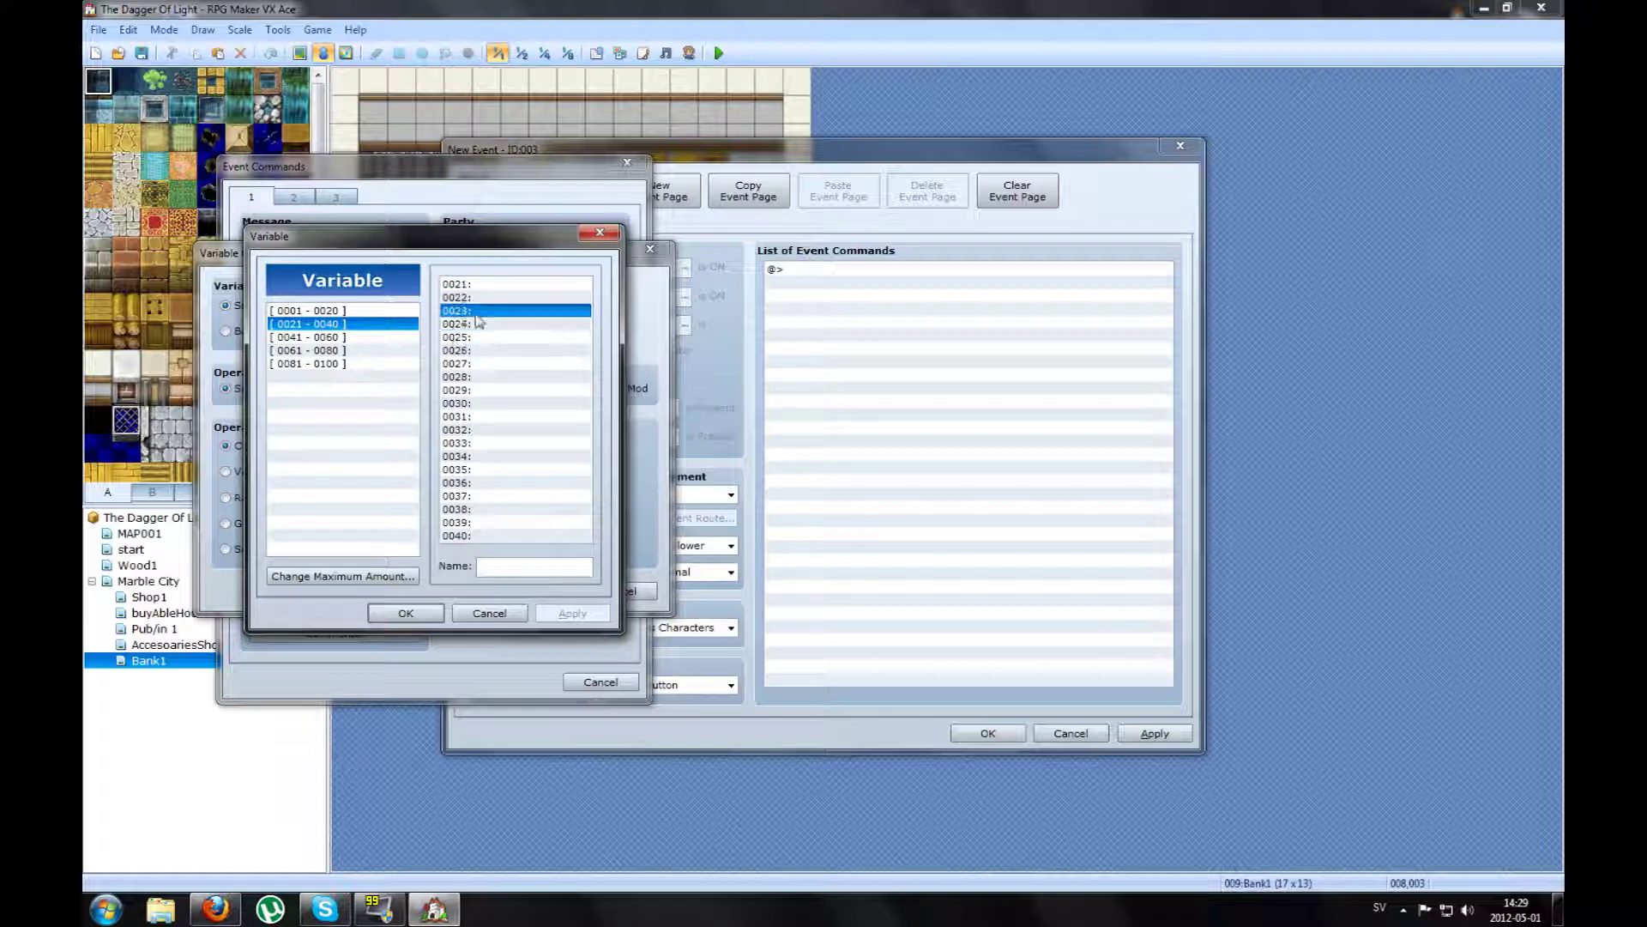
click(465, 285)
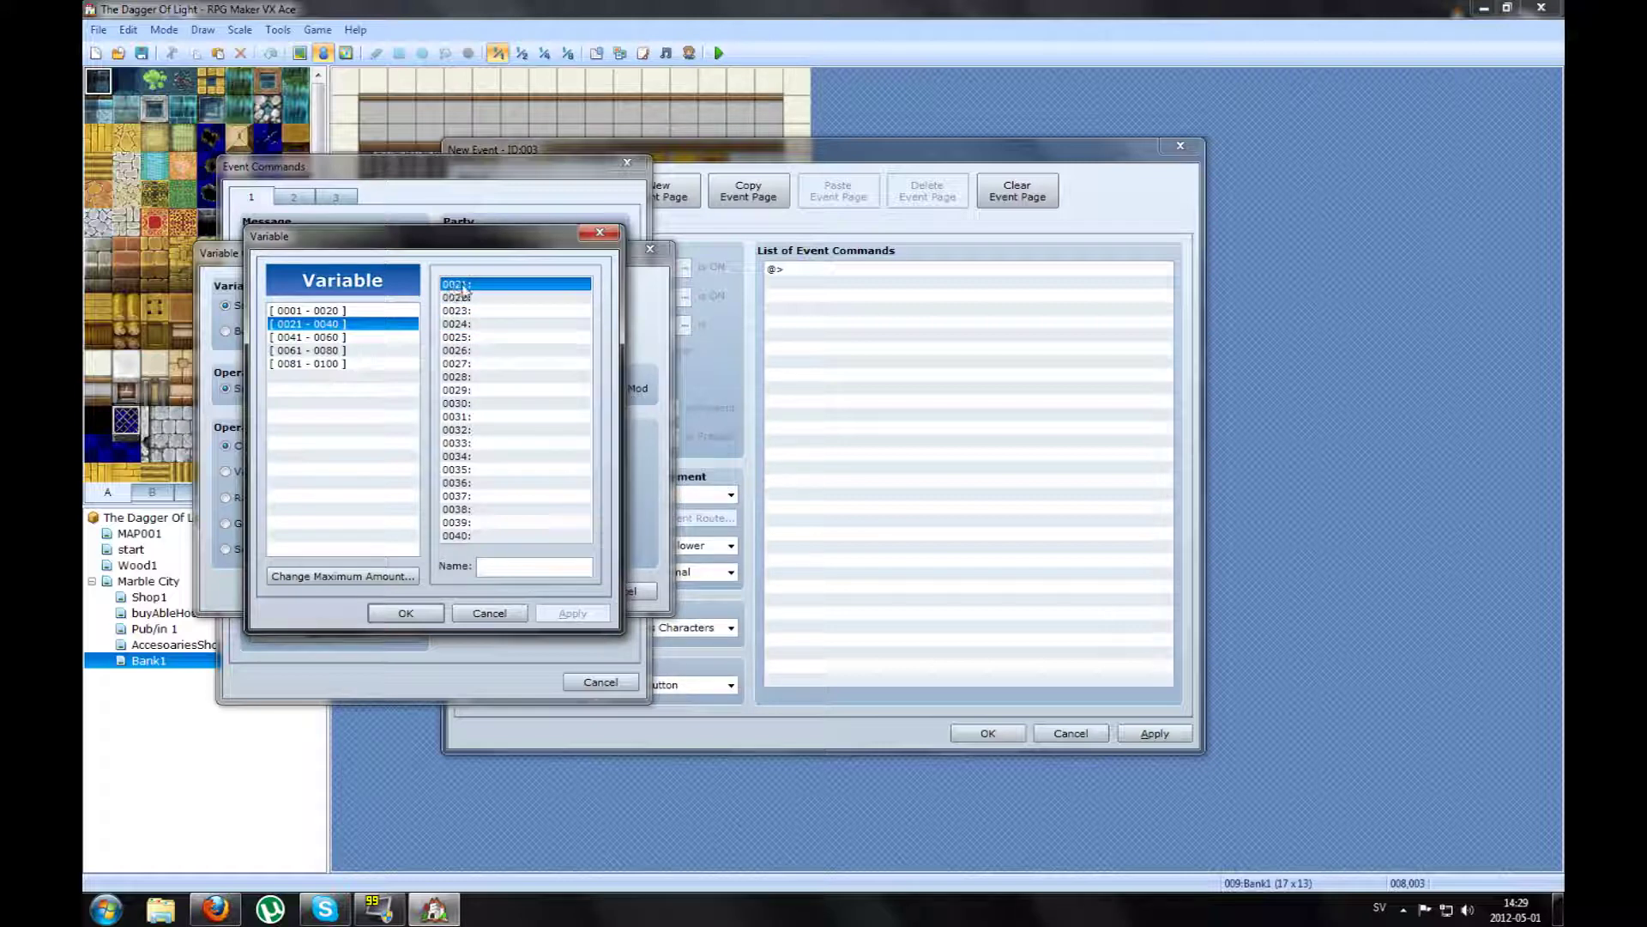
click(459, 298)
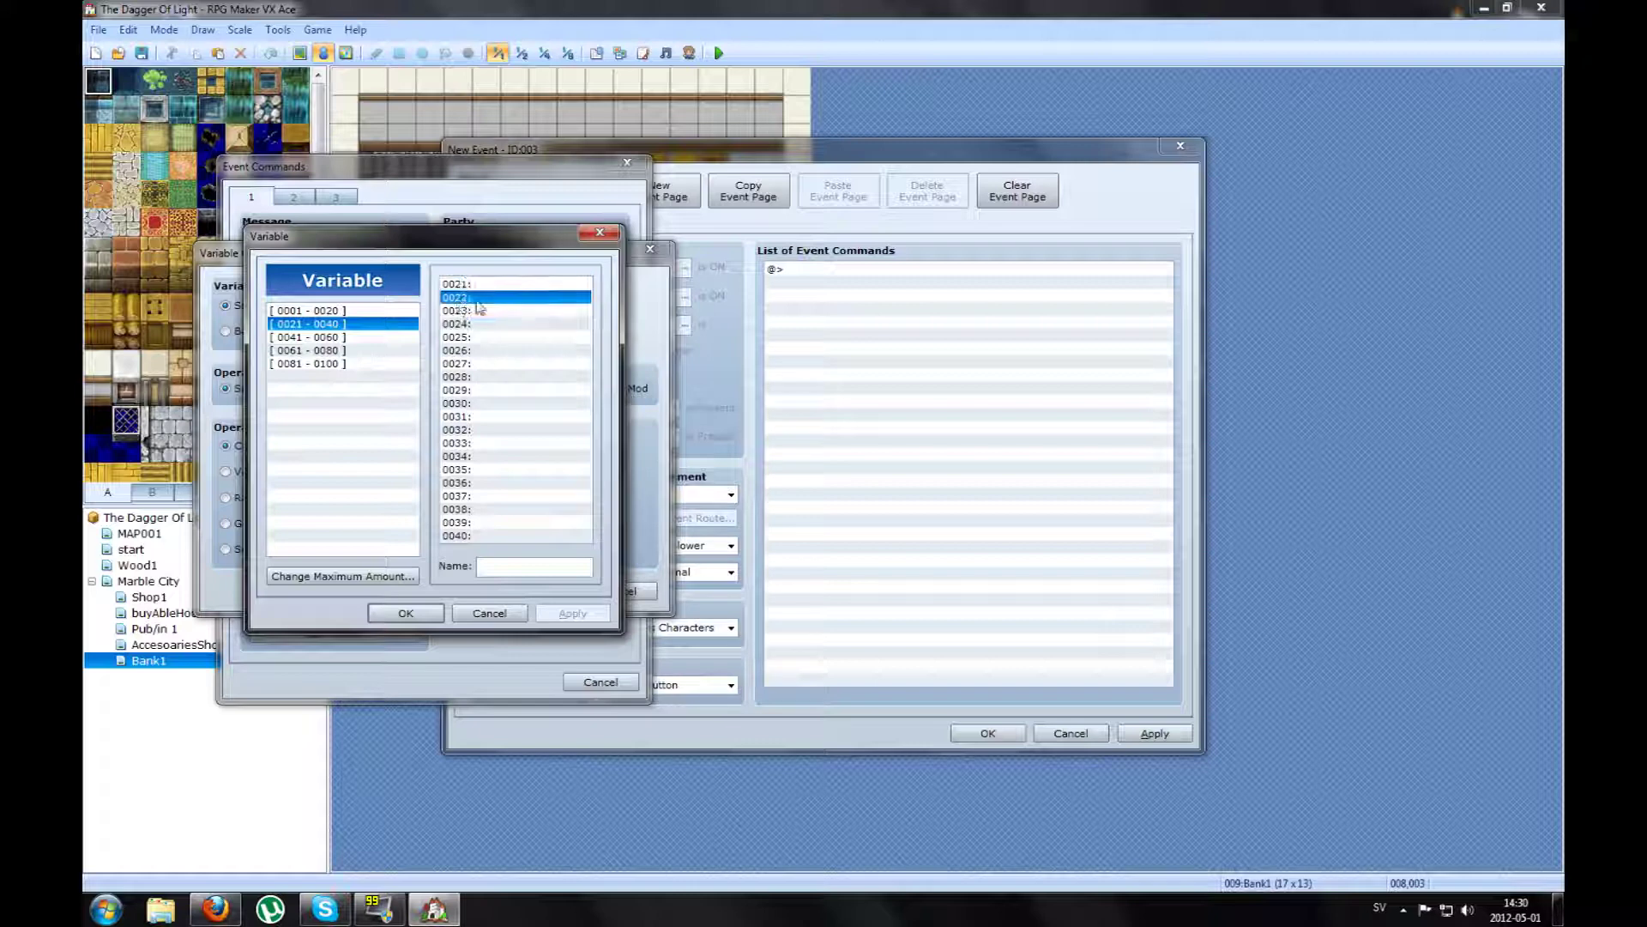
click(478, 310)
click(471, 325)
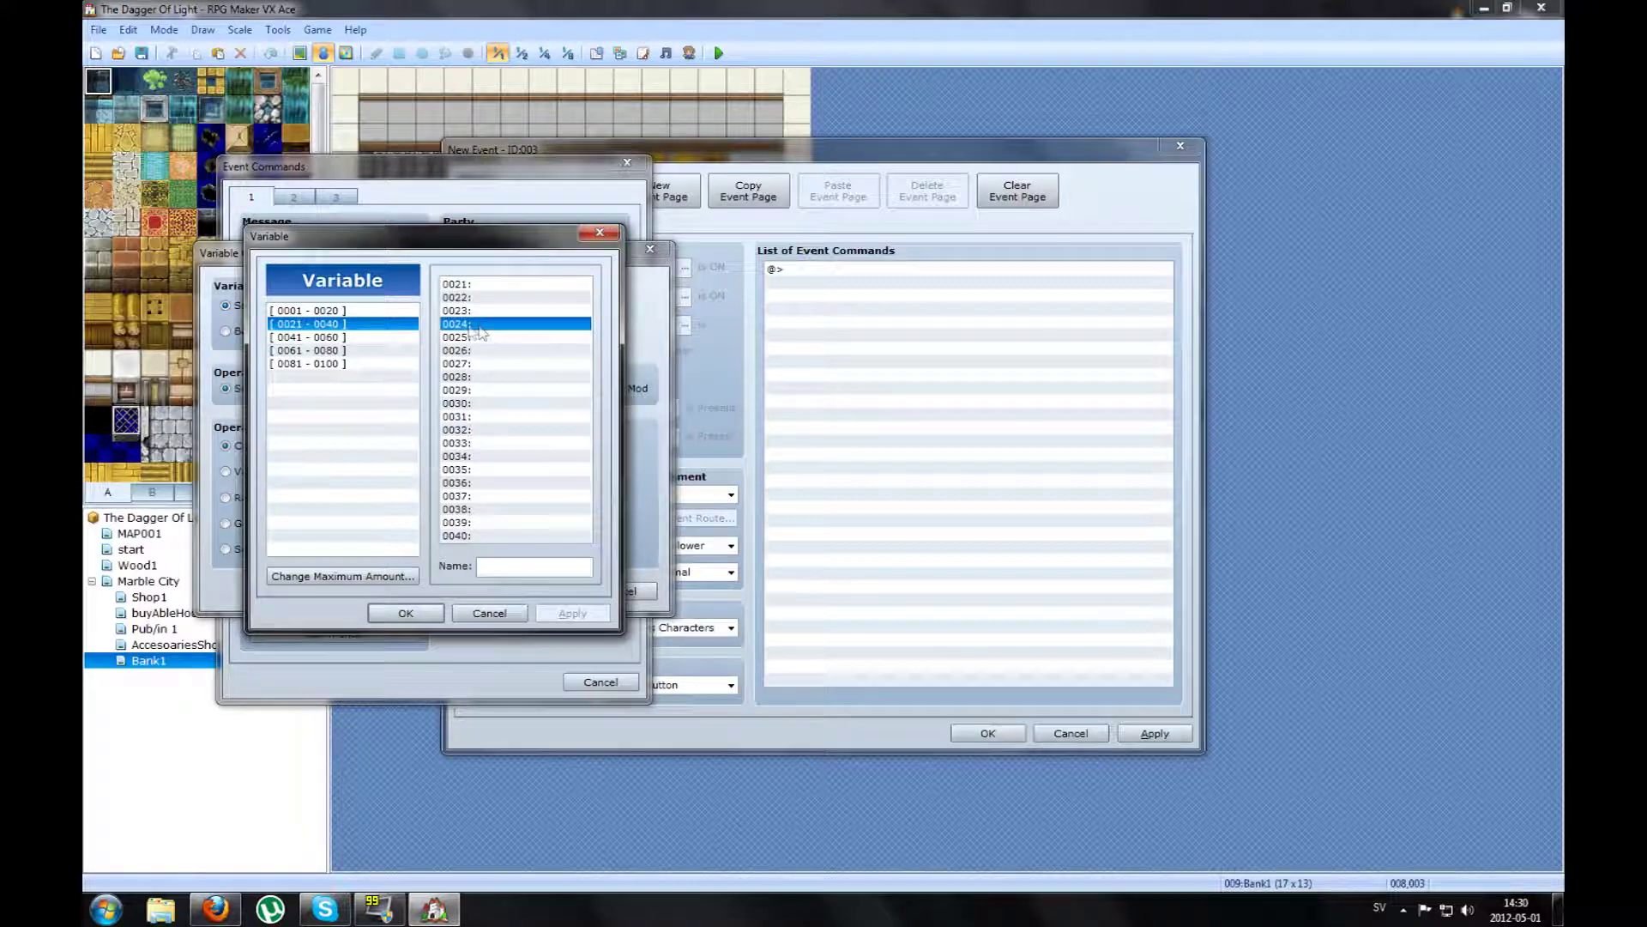
Name variables 0021–0024 Cash in hand, Cash in bank, Deposit and Withdraw, and save
click(481, 285)
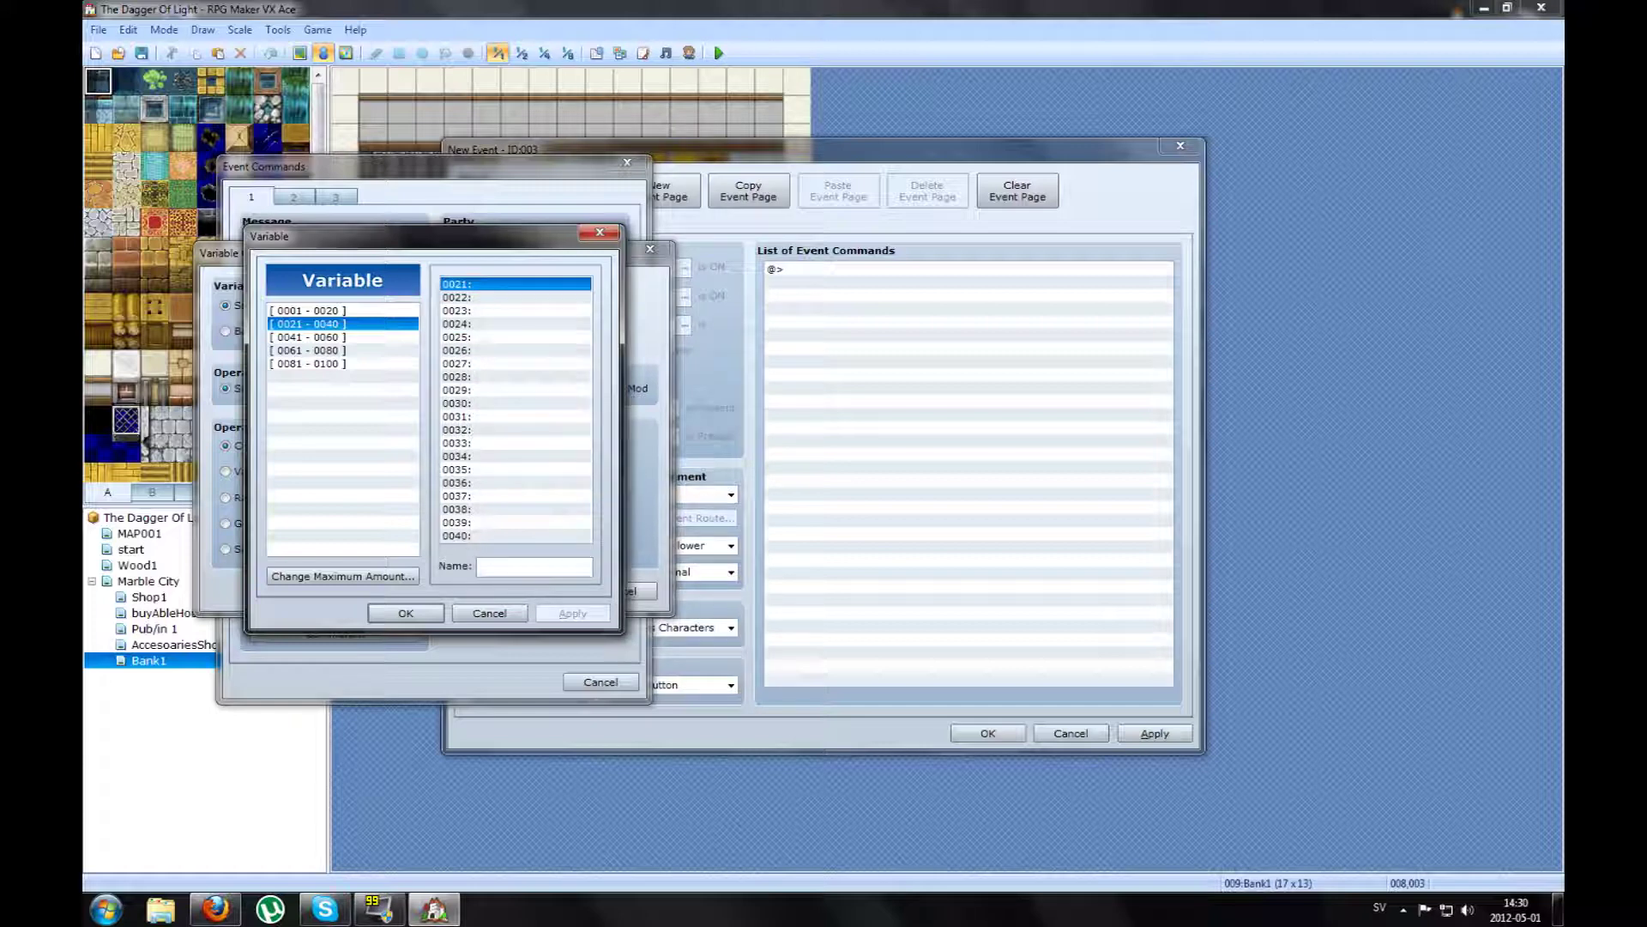
text(Cash in)
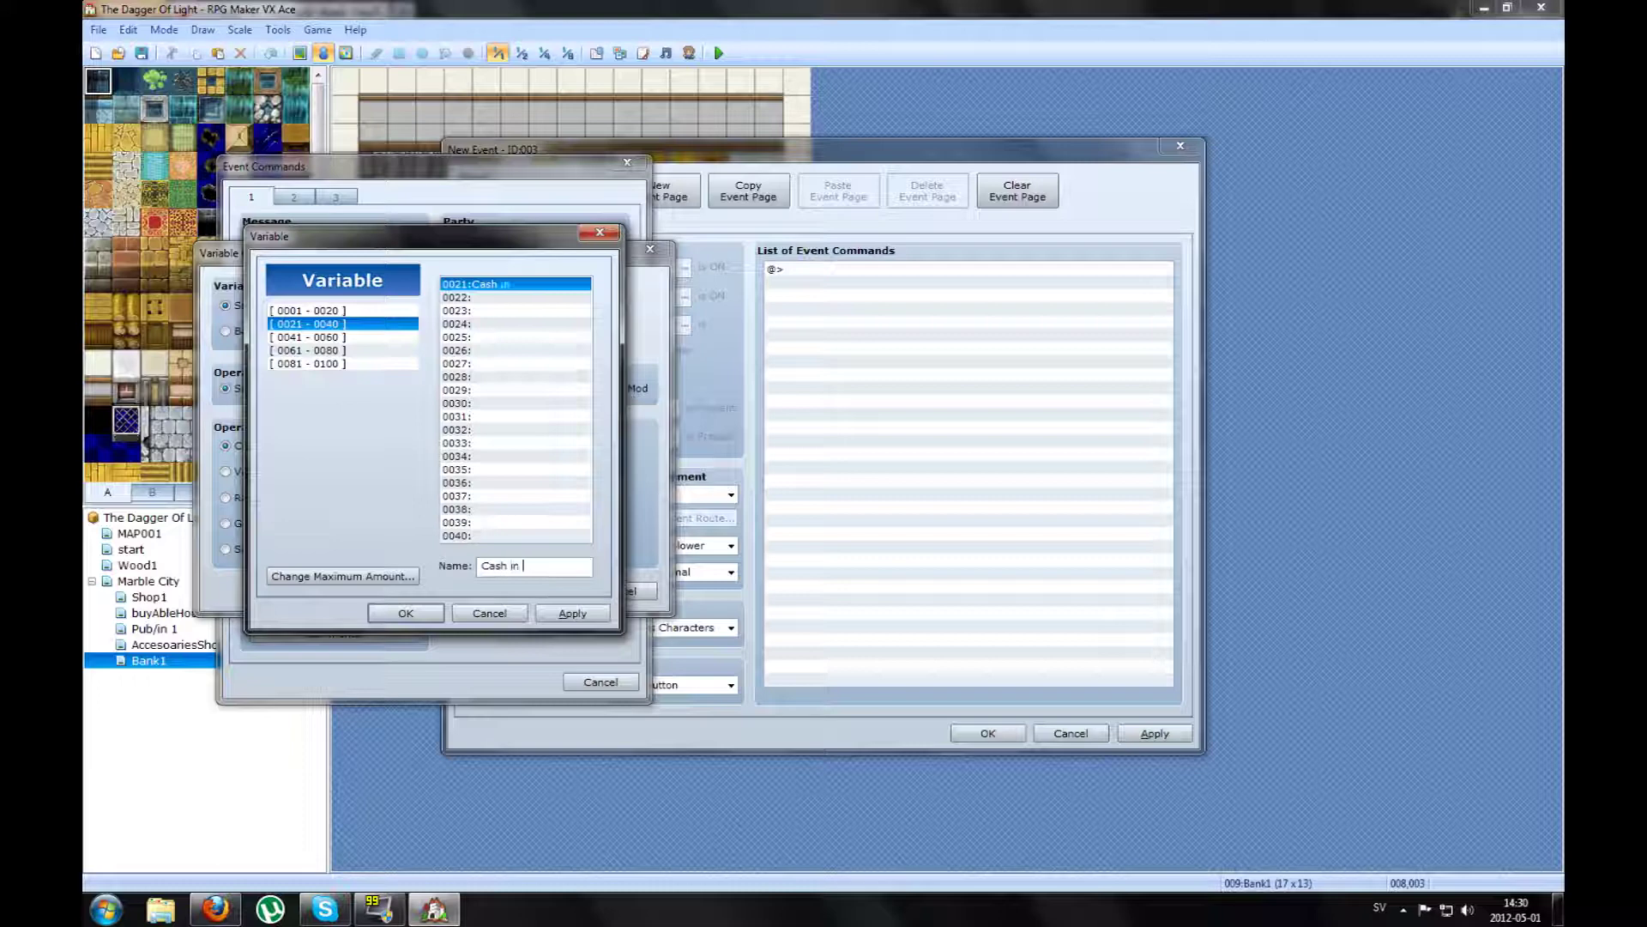
text( hand)
click(496, 298)
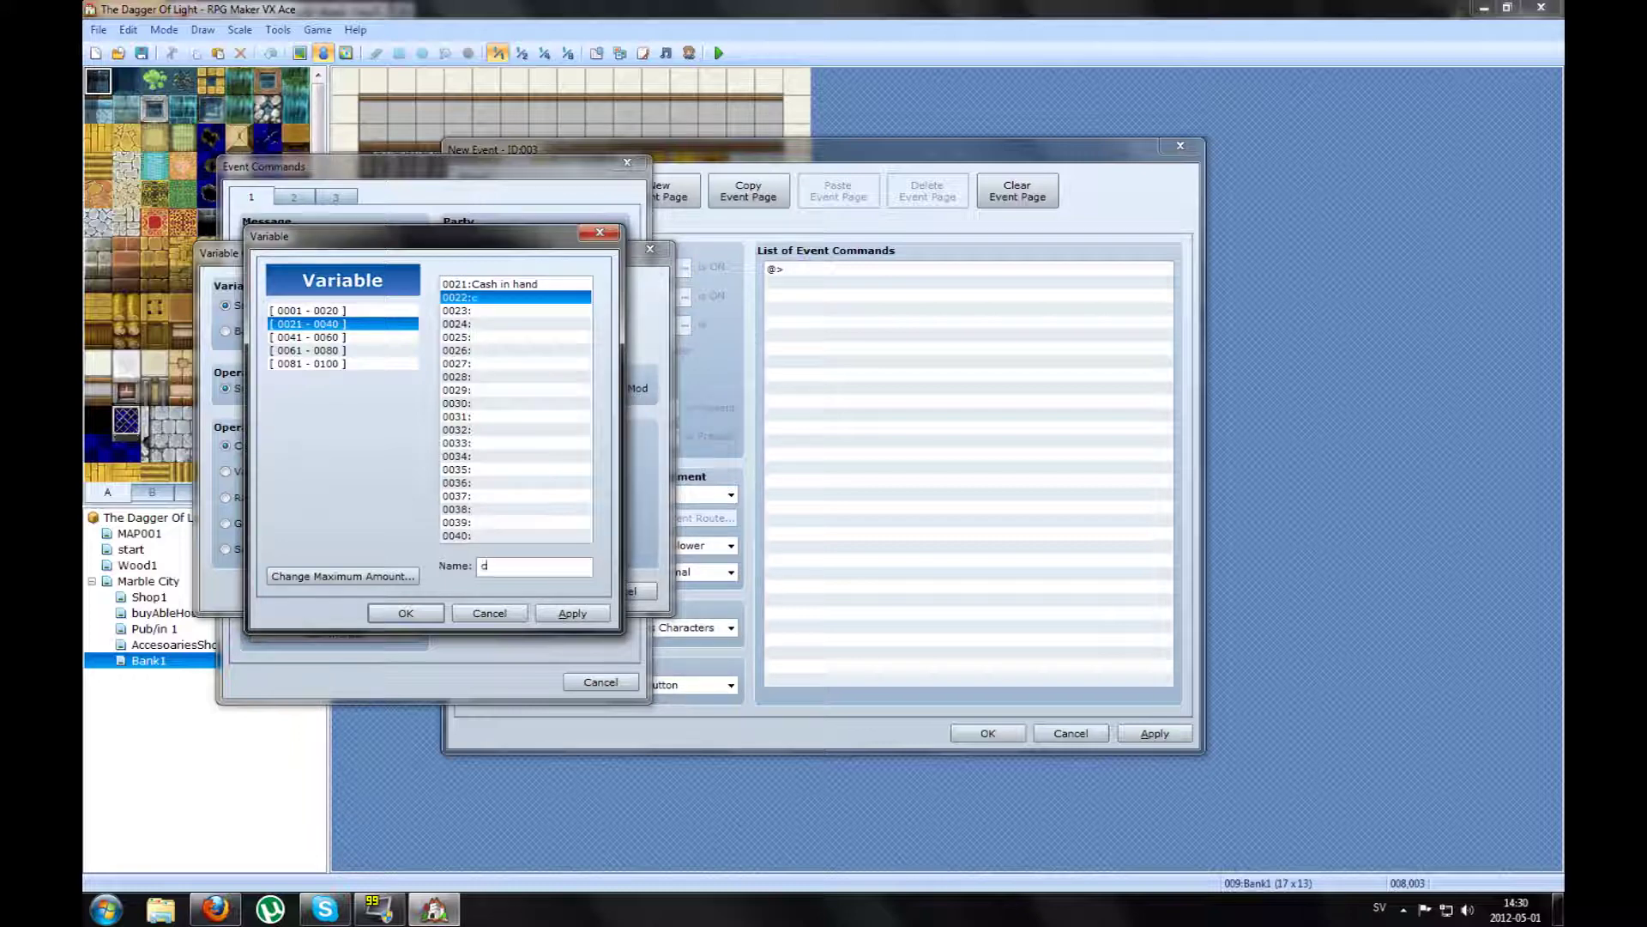
text(Cash)
key(BackSpace)
text(bank)
click(468, 311)
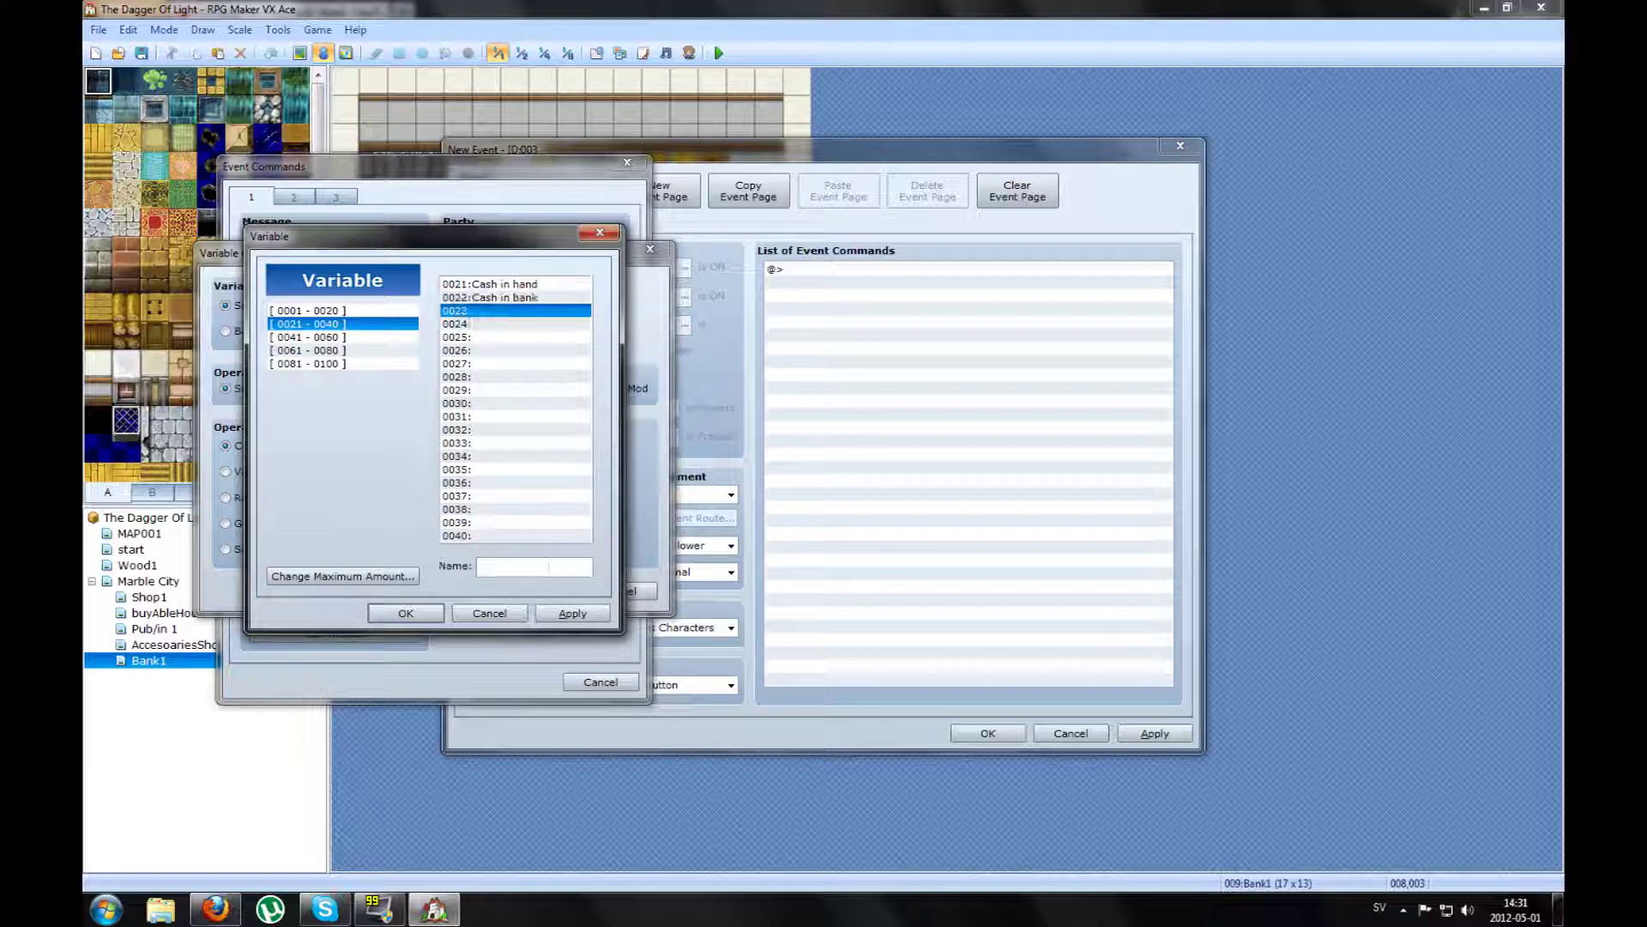
text(Deposit)
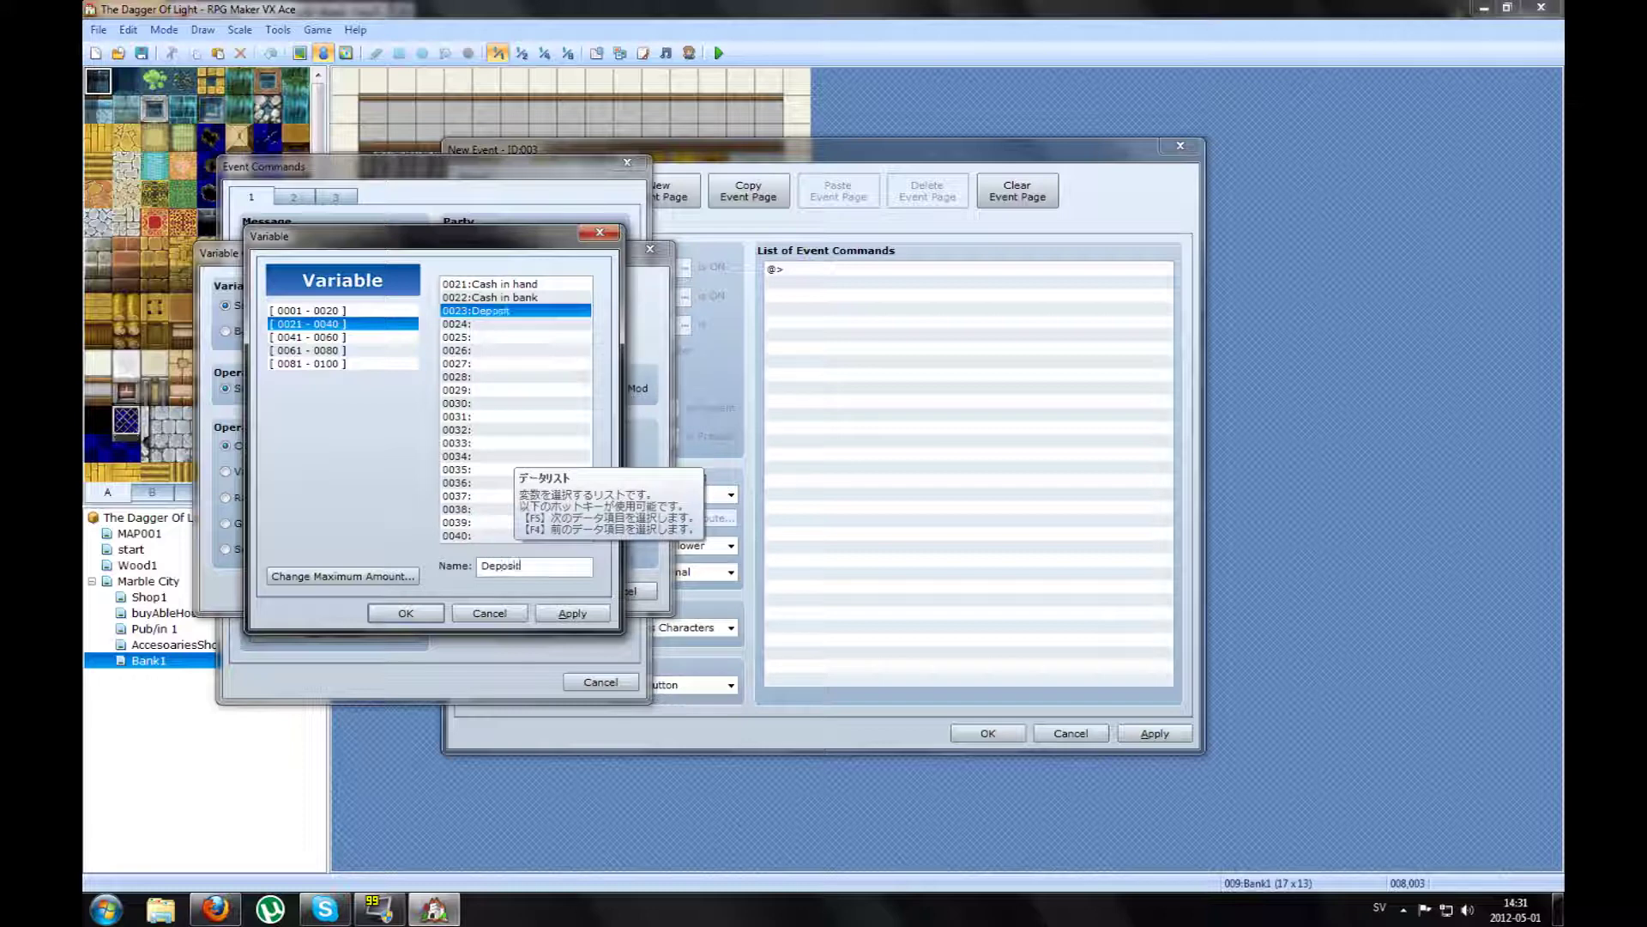
click(514, 324)
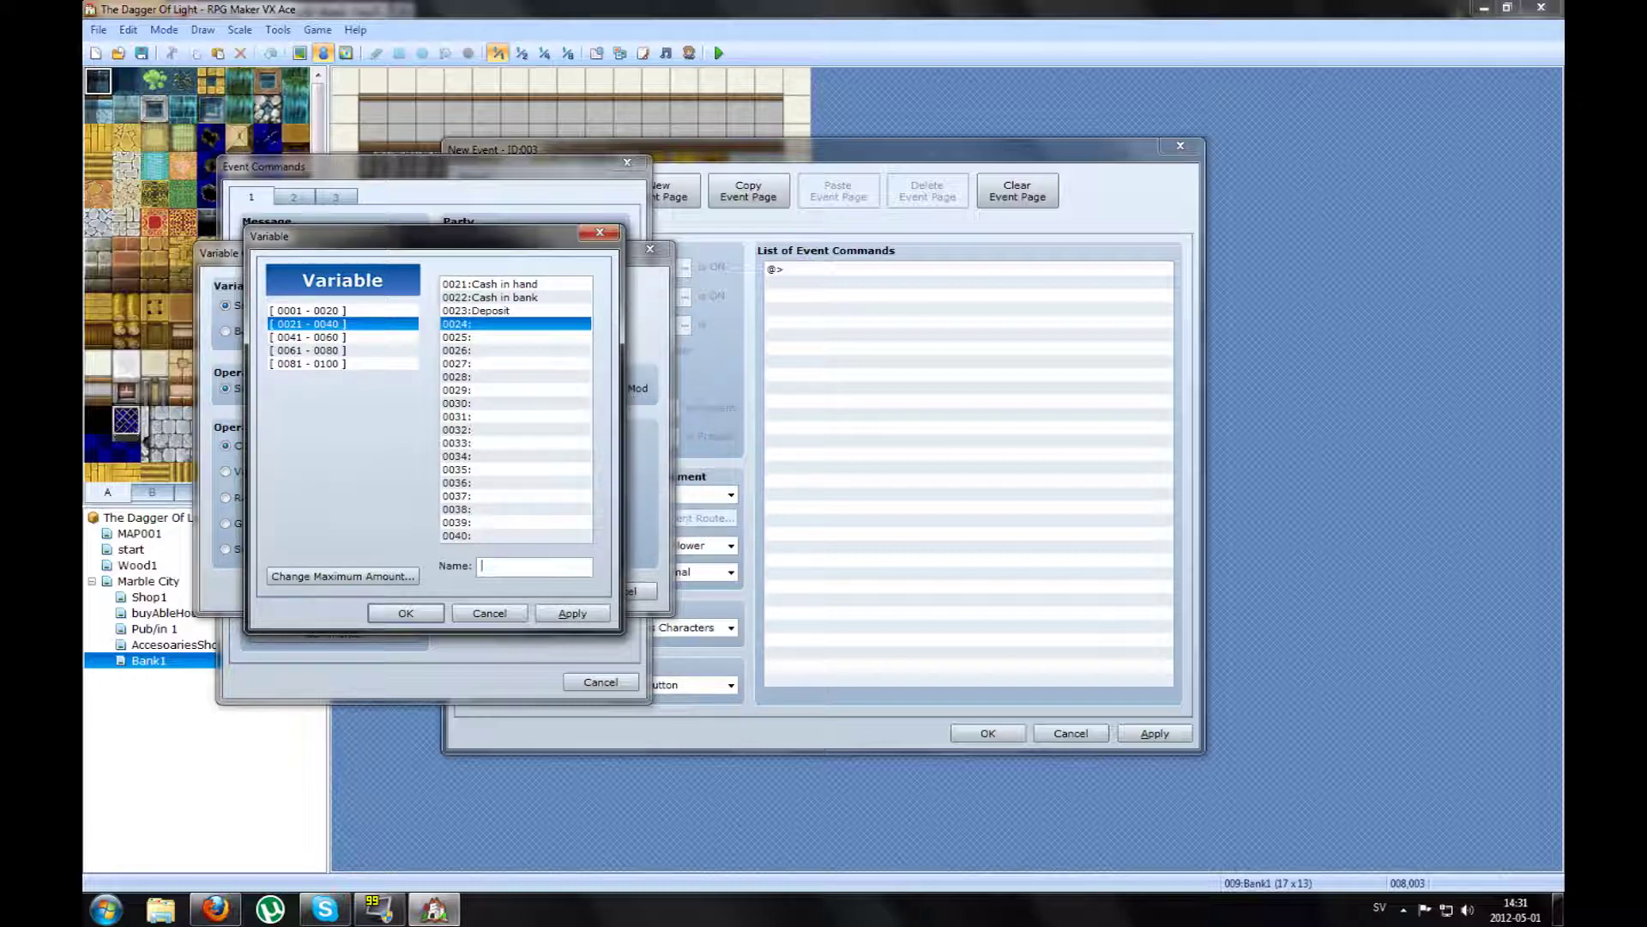
text(Withdraw)
click(572, 613)
click(406, 614)
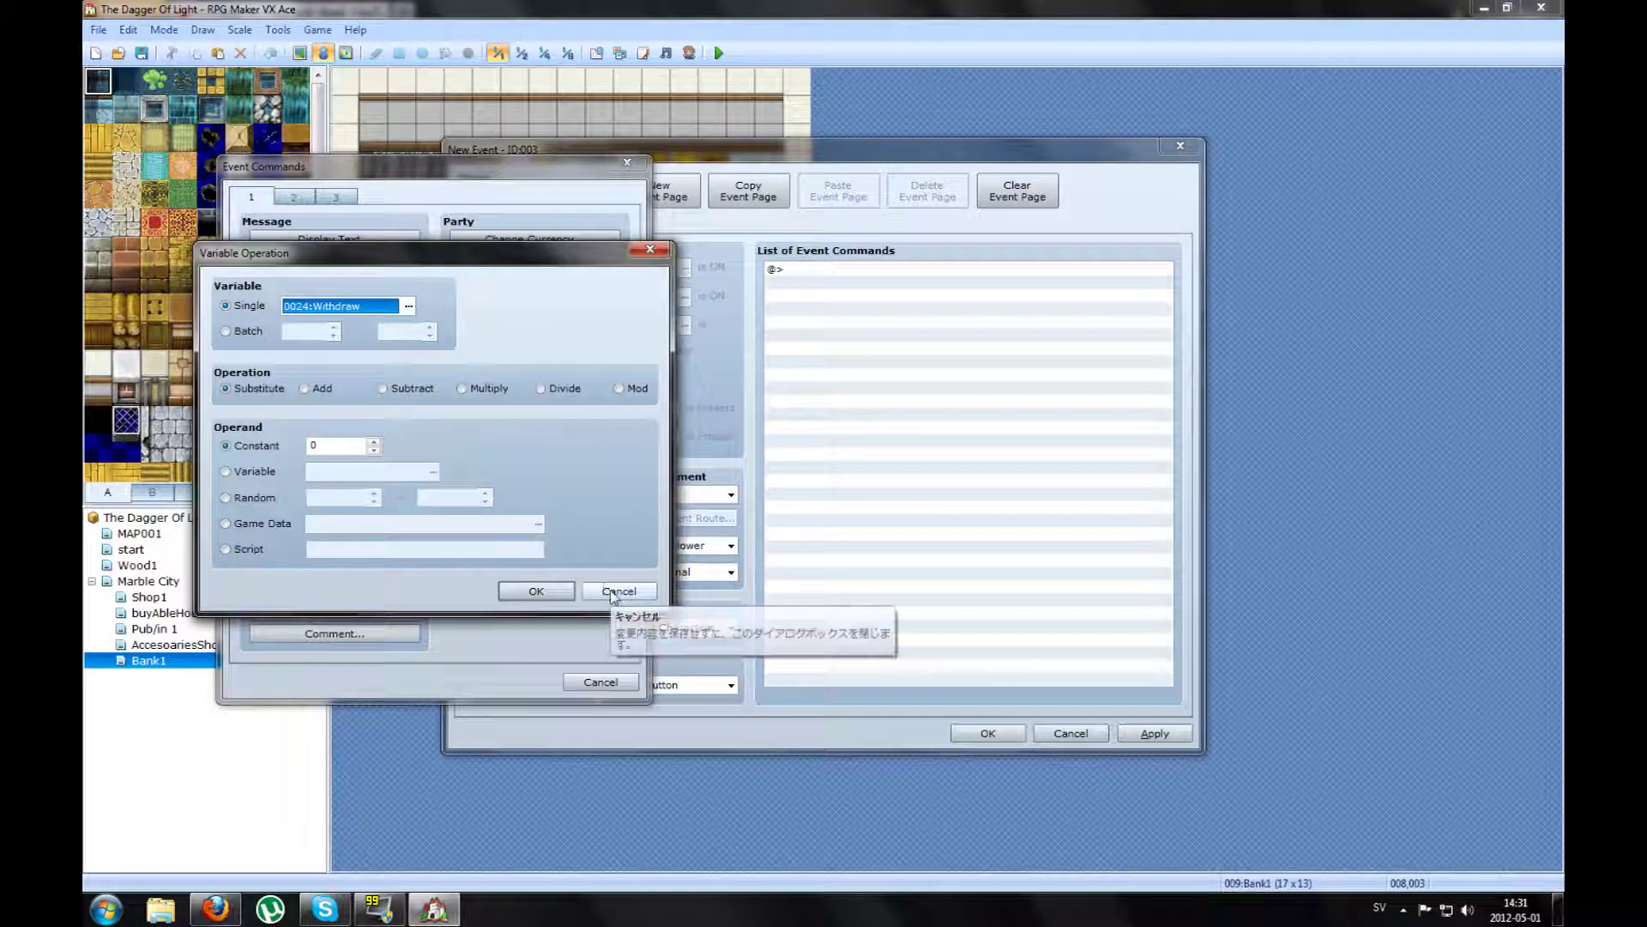
click(614, 592)
click(601, 682)
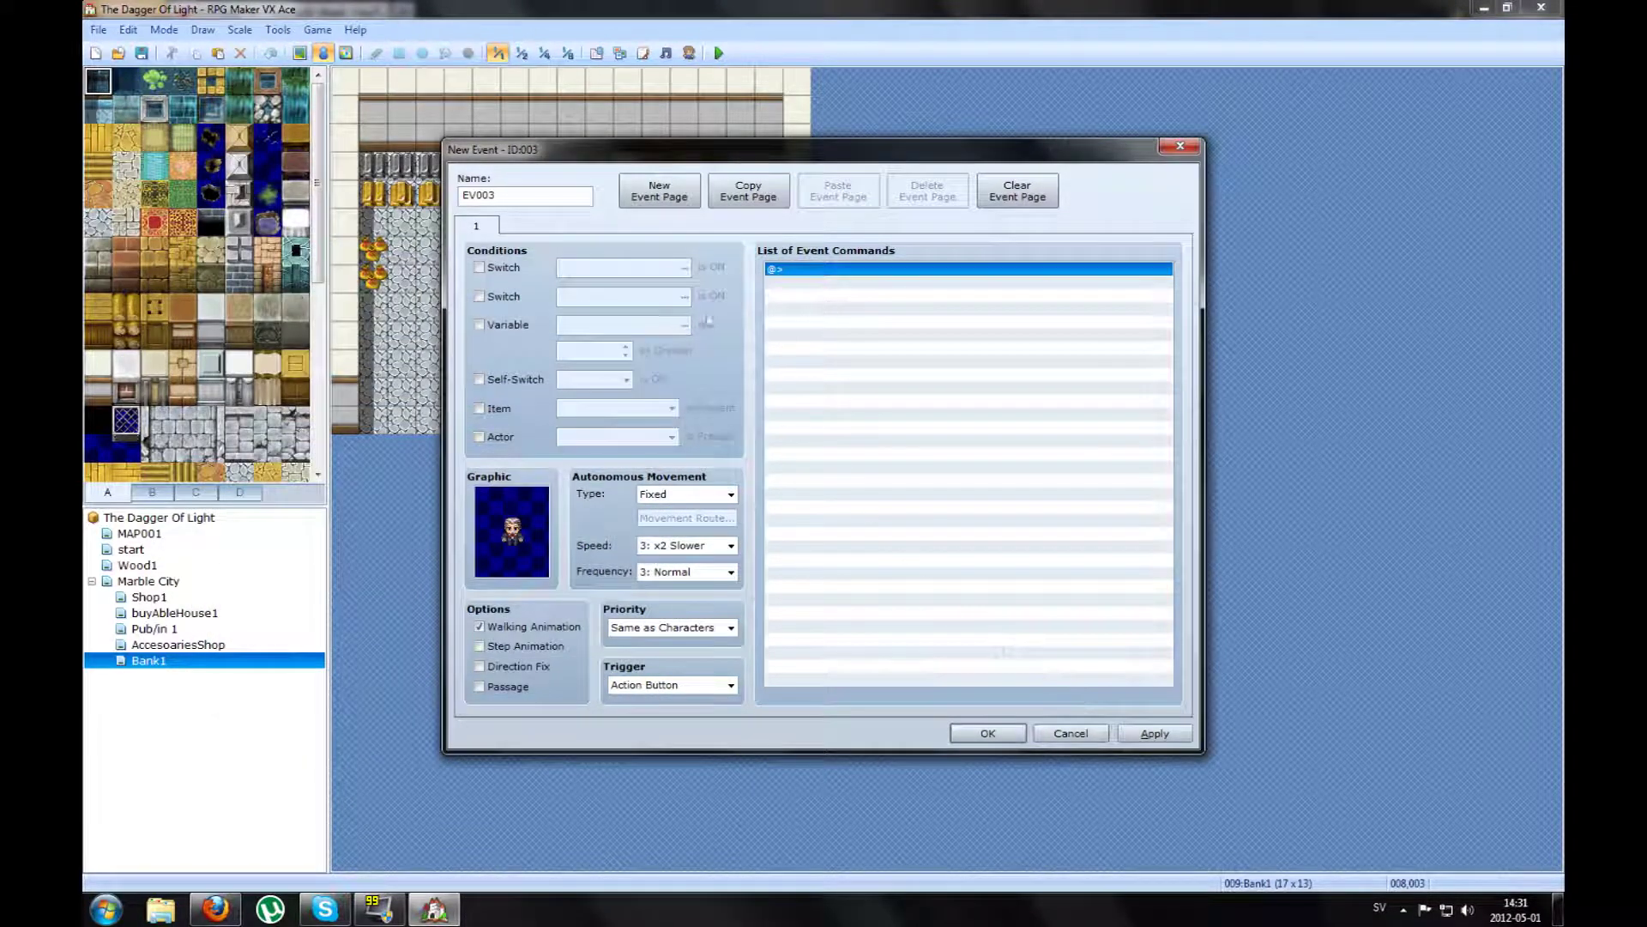
click(506, 325)
click(683, 326)
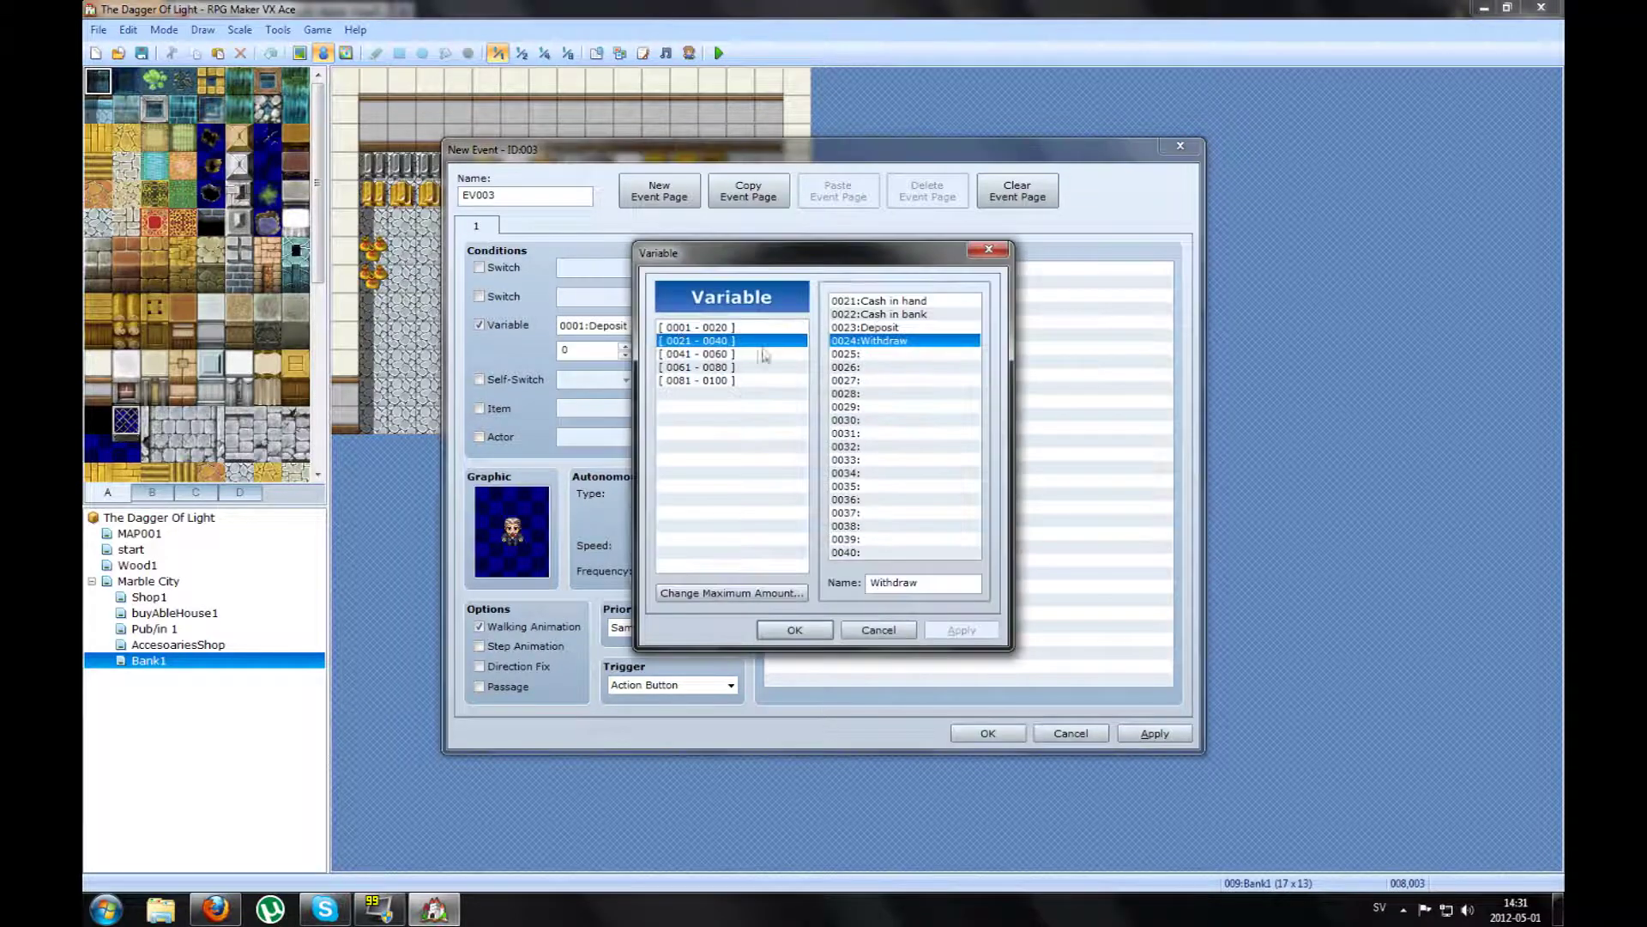
click(892, 628)
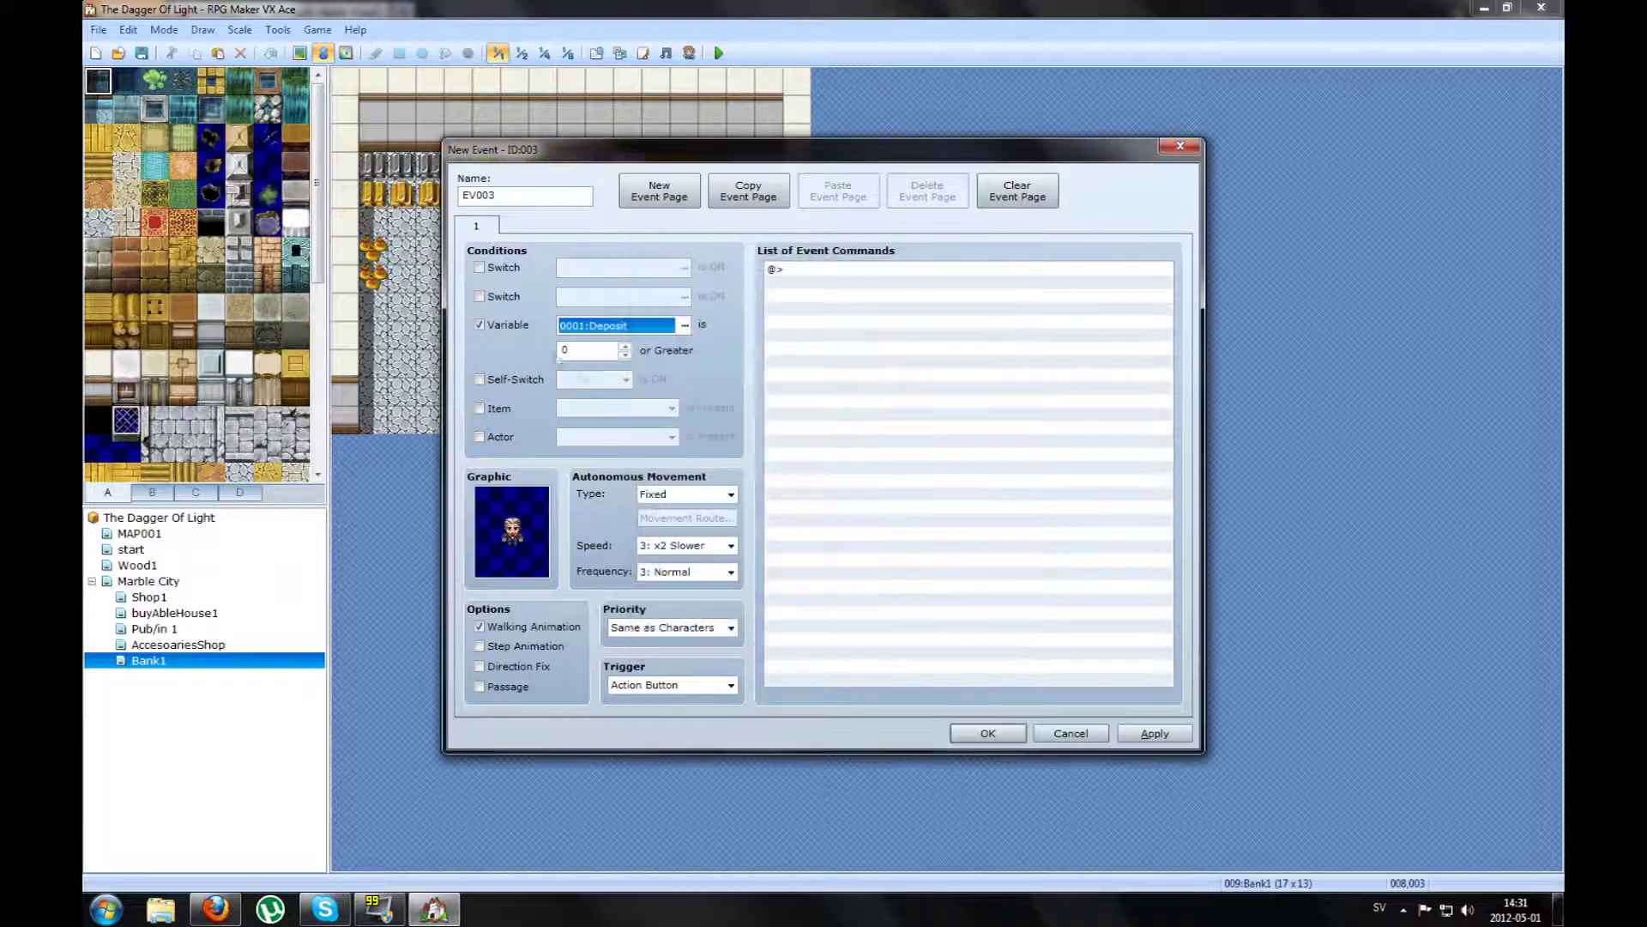
click(506, 325)
double_click(808, 270)
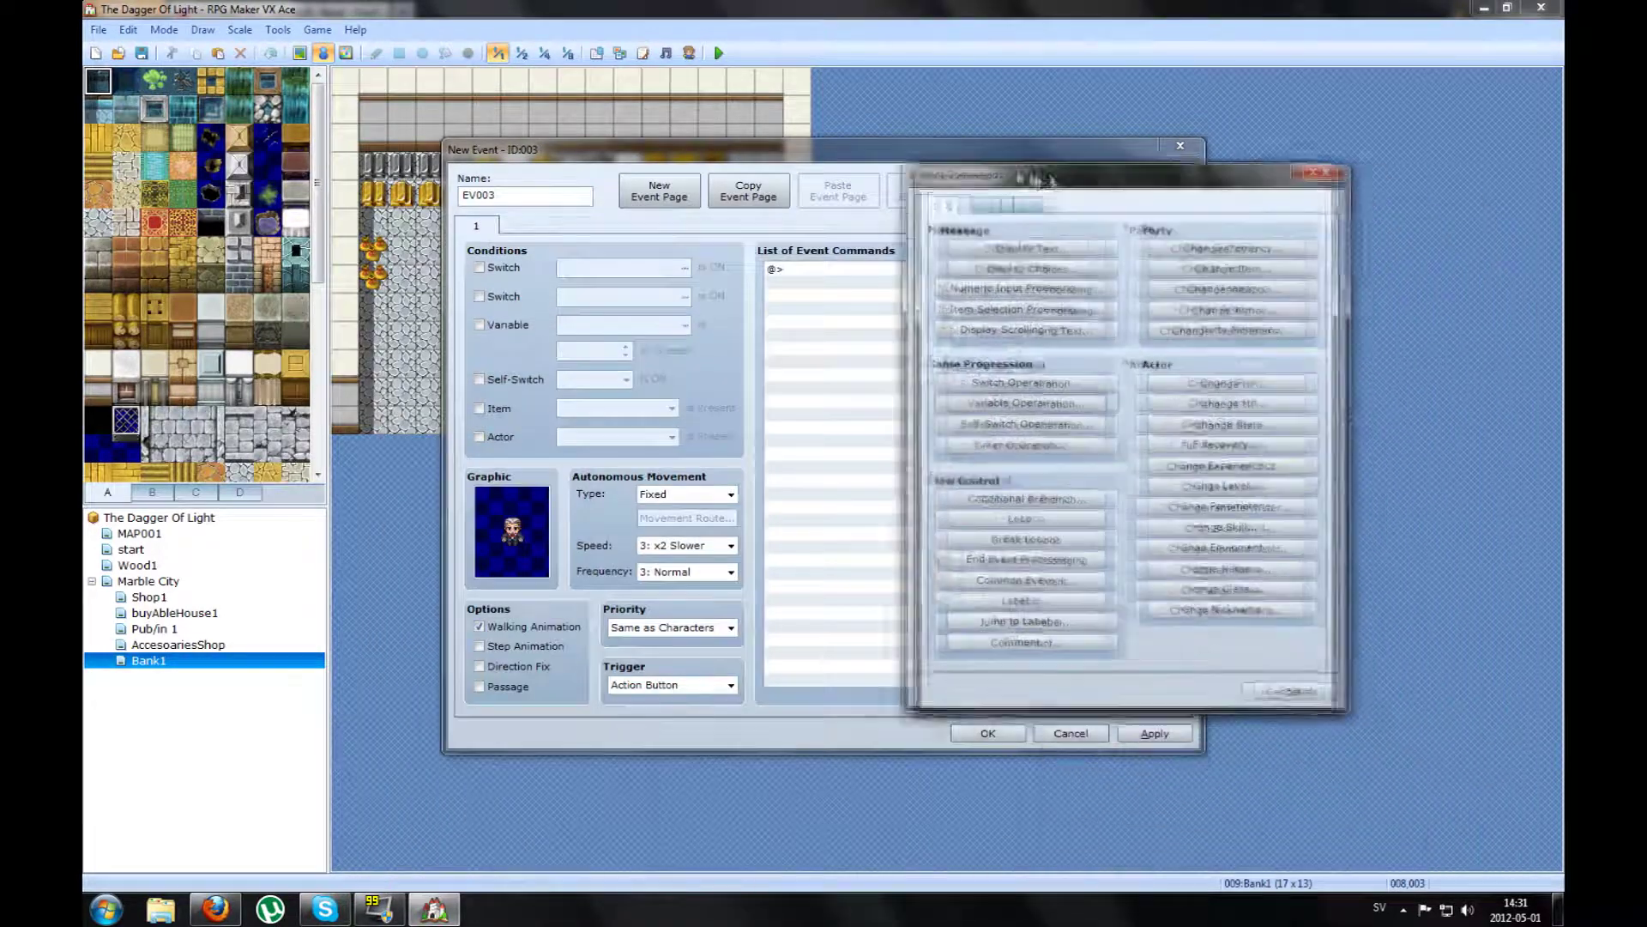
Add a People4 bald-man face message: 'Welcome to my bank, how may i help you?'
click(1014, 238)
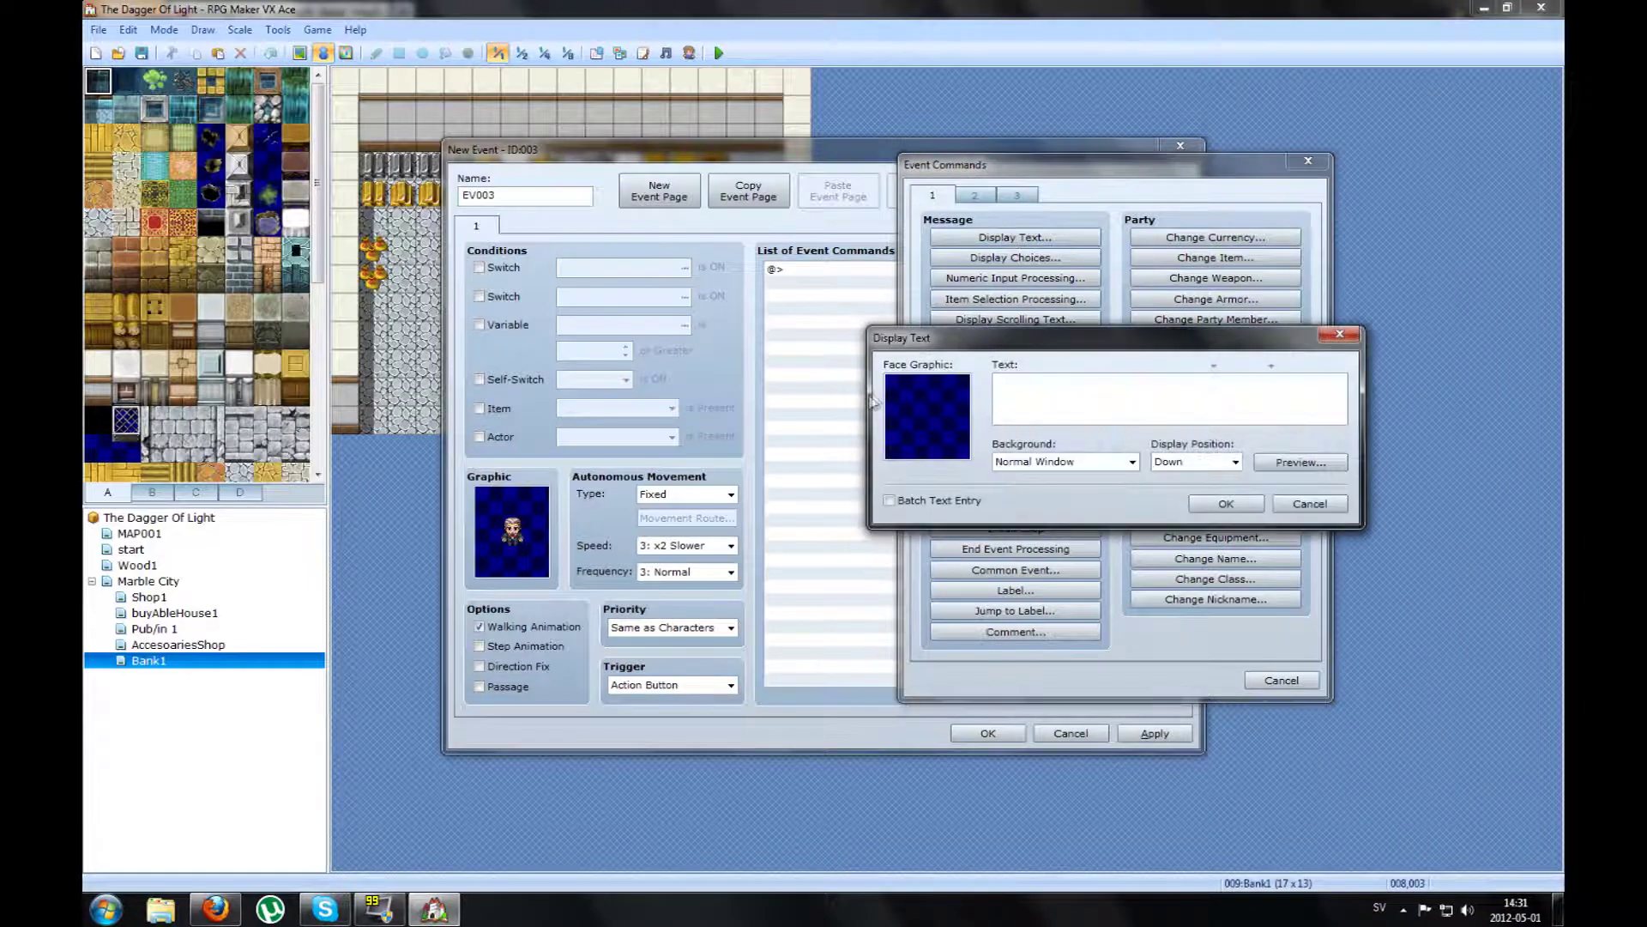
double_click(936, 405)
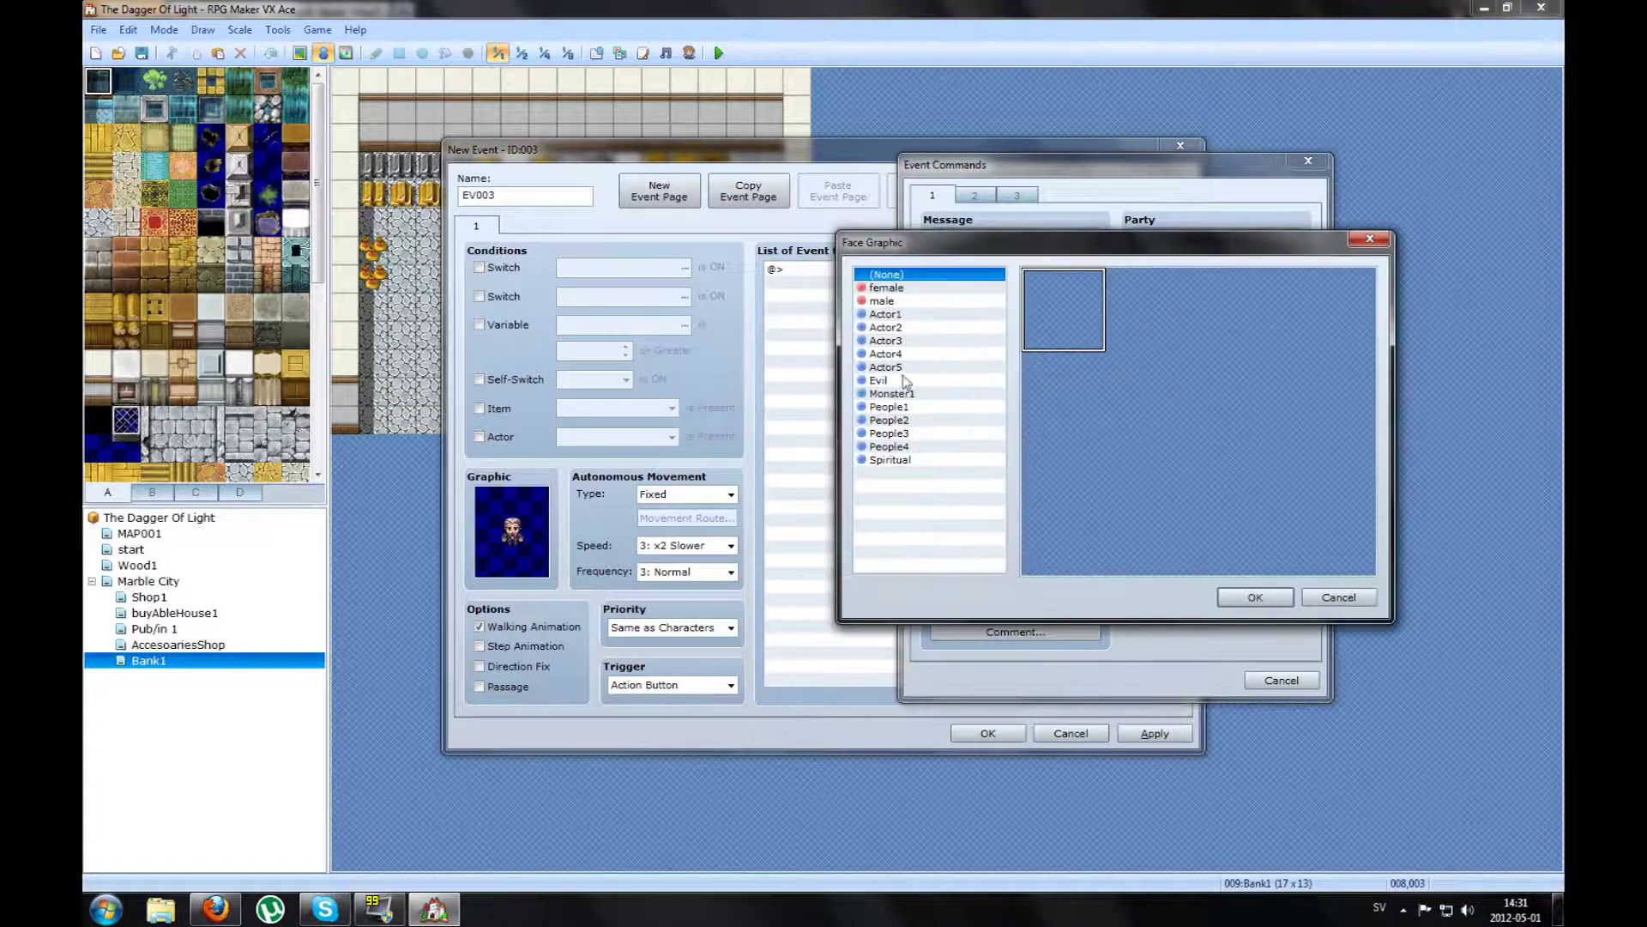
click(889, 433)
click(888, 446)
double_click(1141, 394)
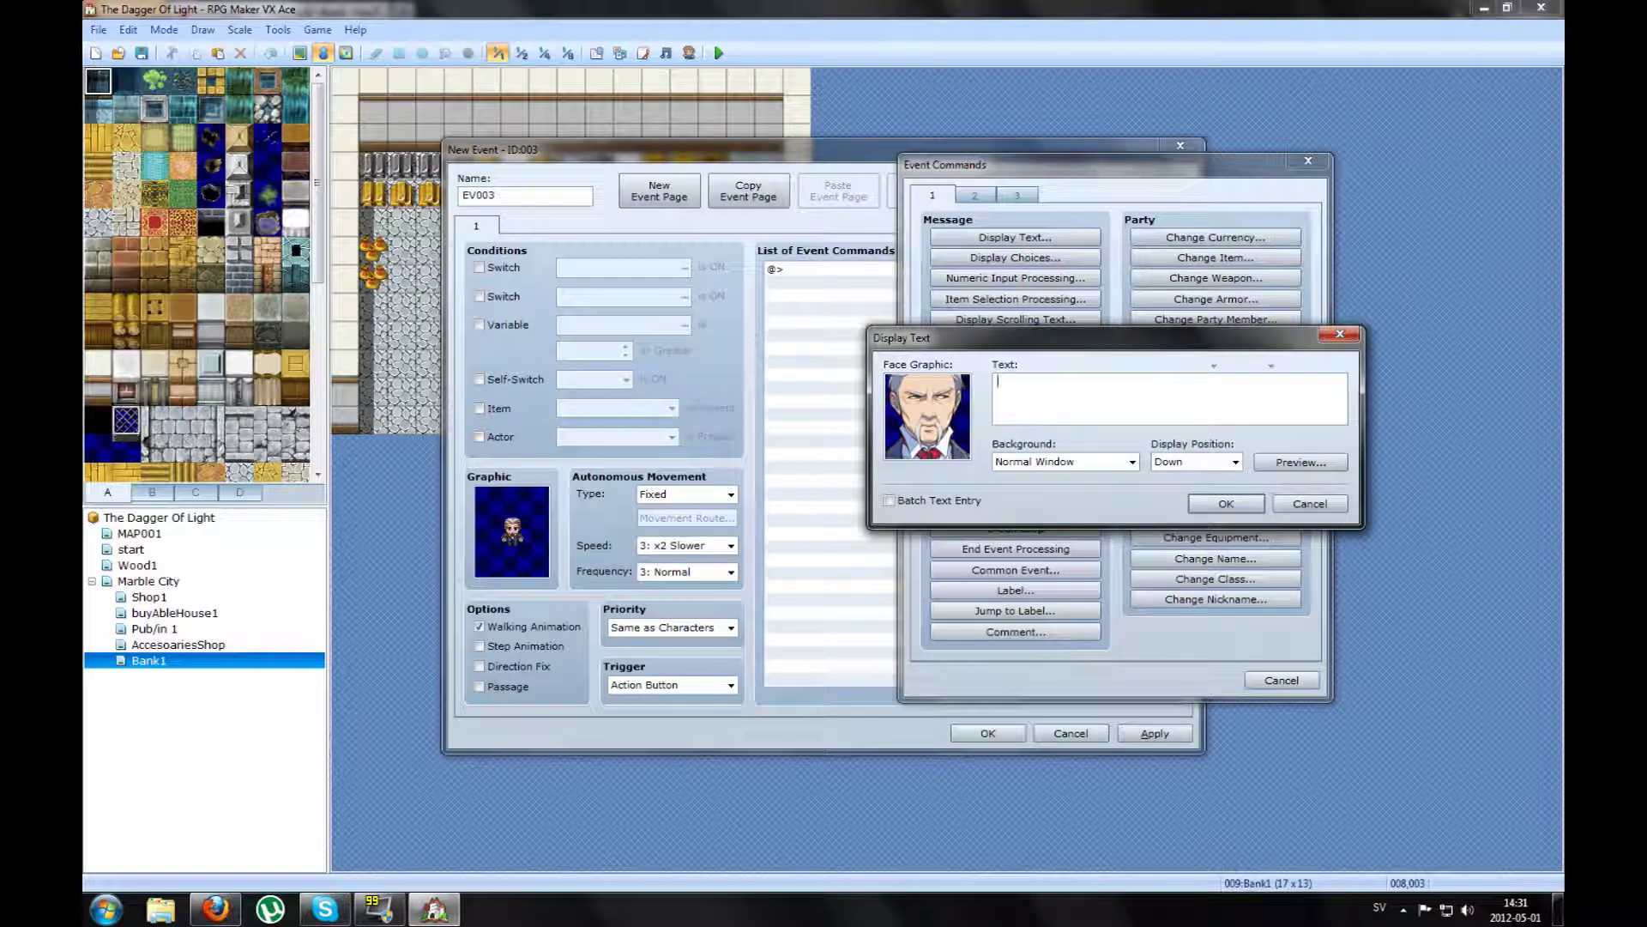
text(Welcome to my bank, how may i help you)
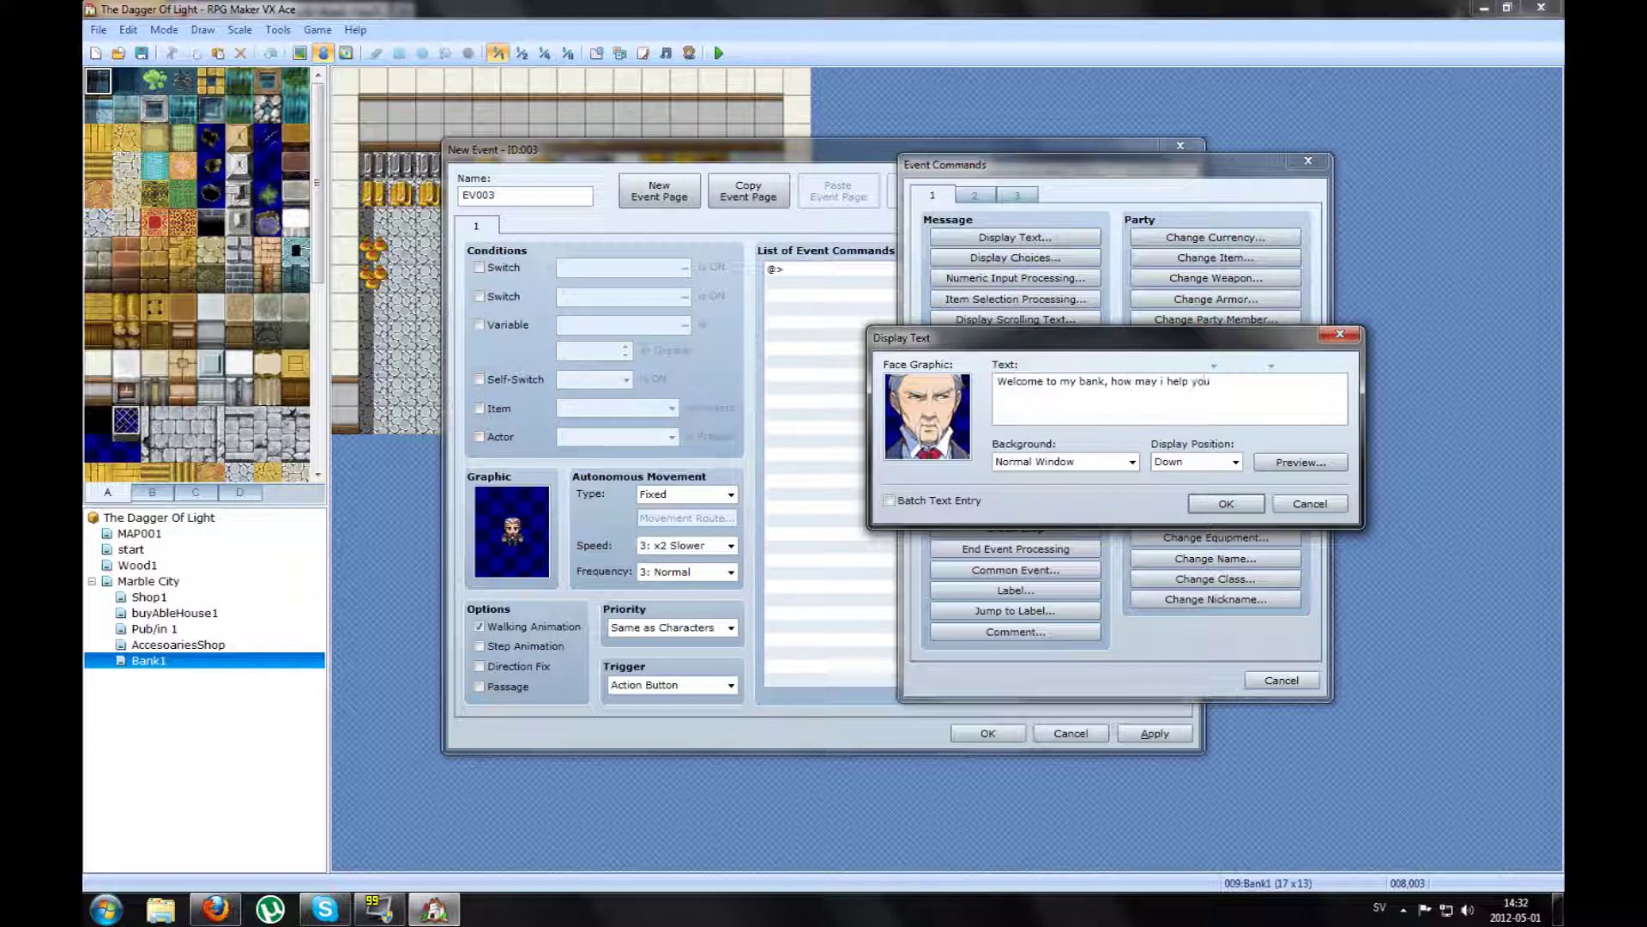
key(Return)
click(1226, 504)
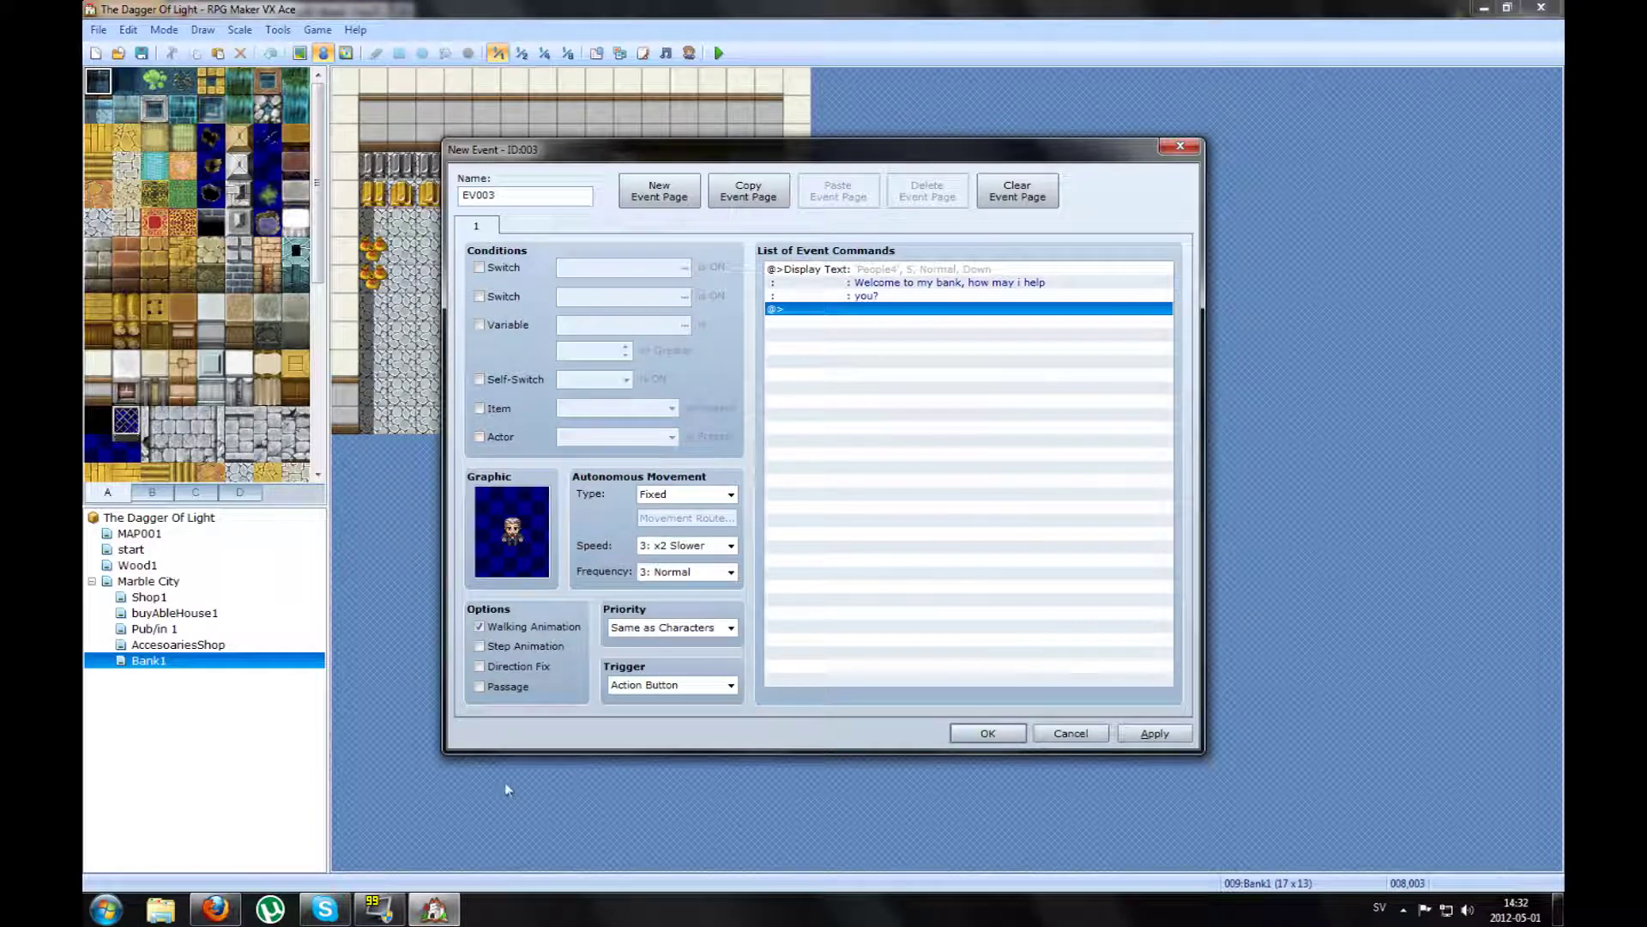
Apply changes and add a Variable Operation substituting into 0021:Cash in hand
click(1154, 733)
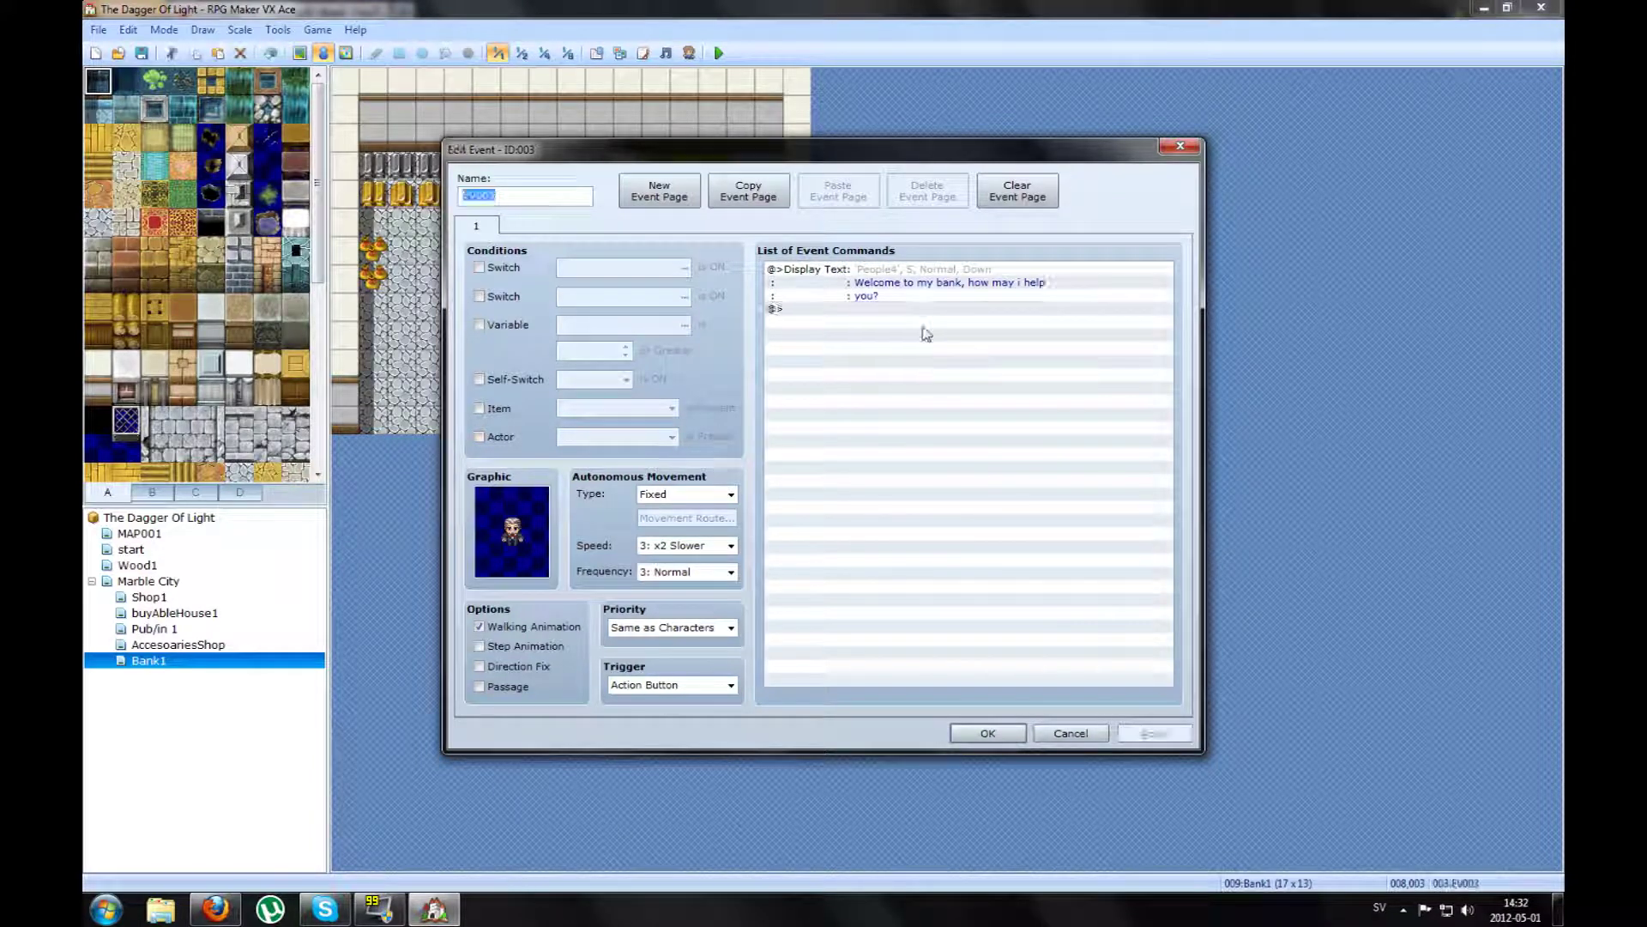
double_click(810, 309)
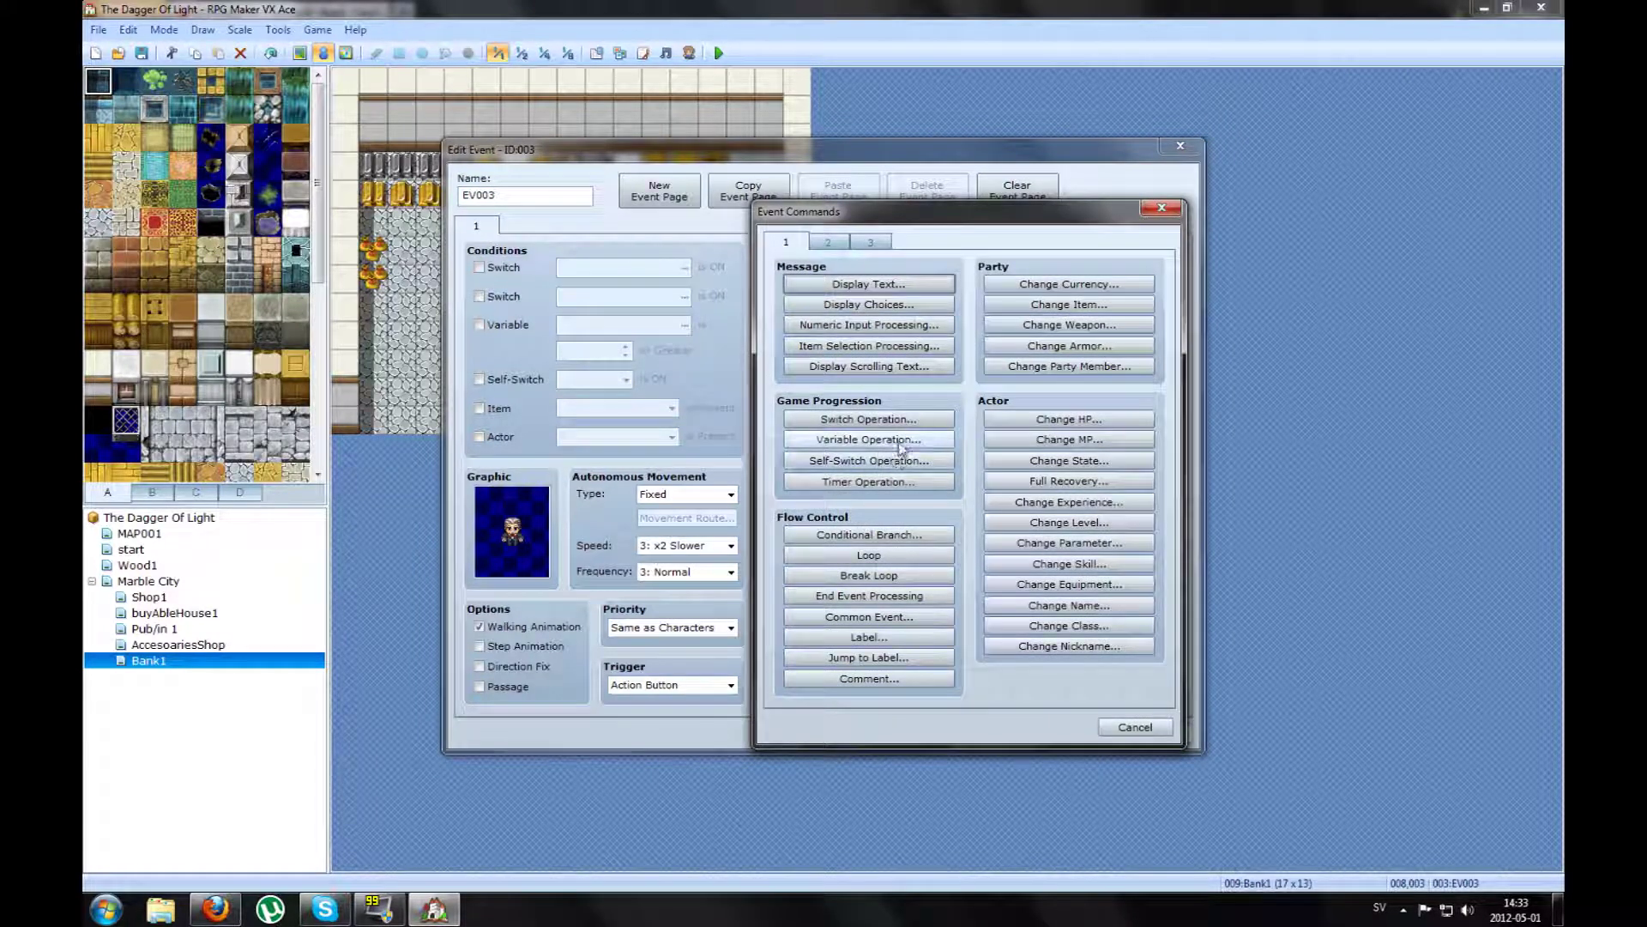
click(900, 447)
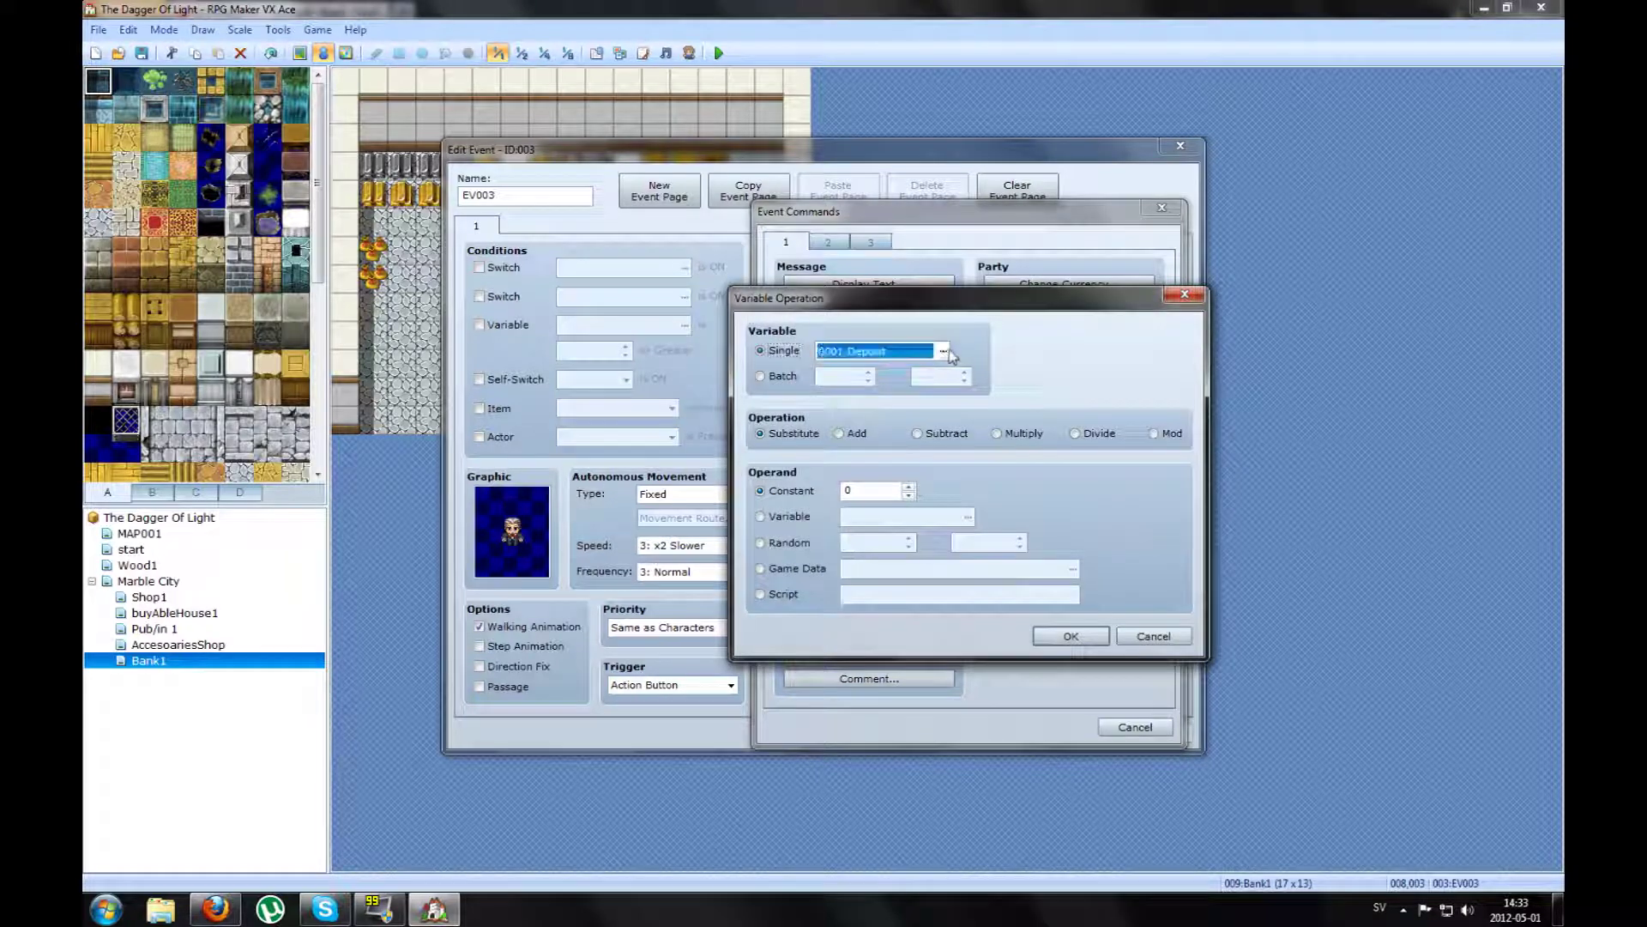
click(943, 351)
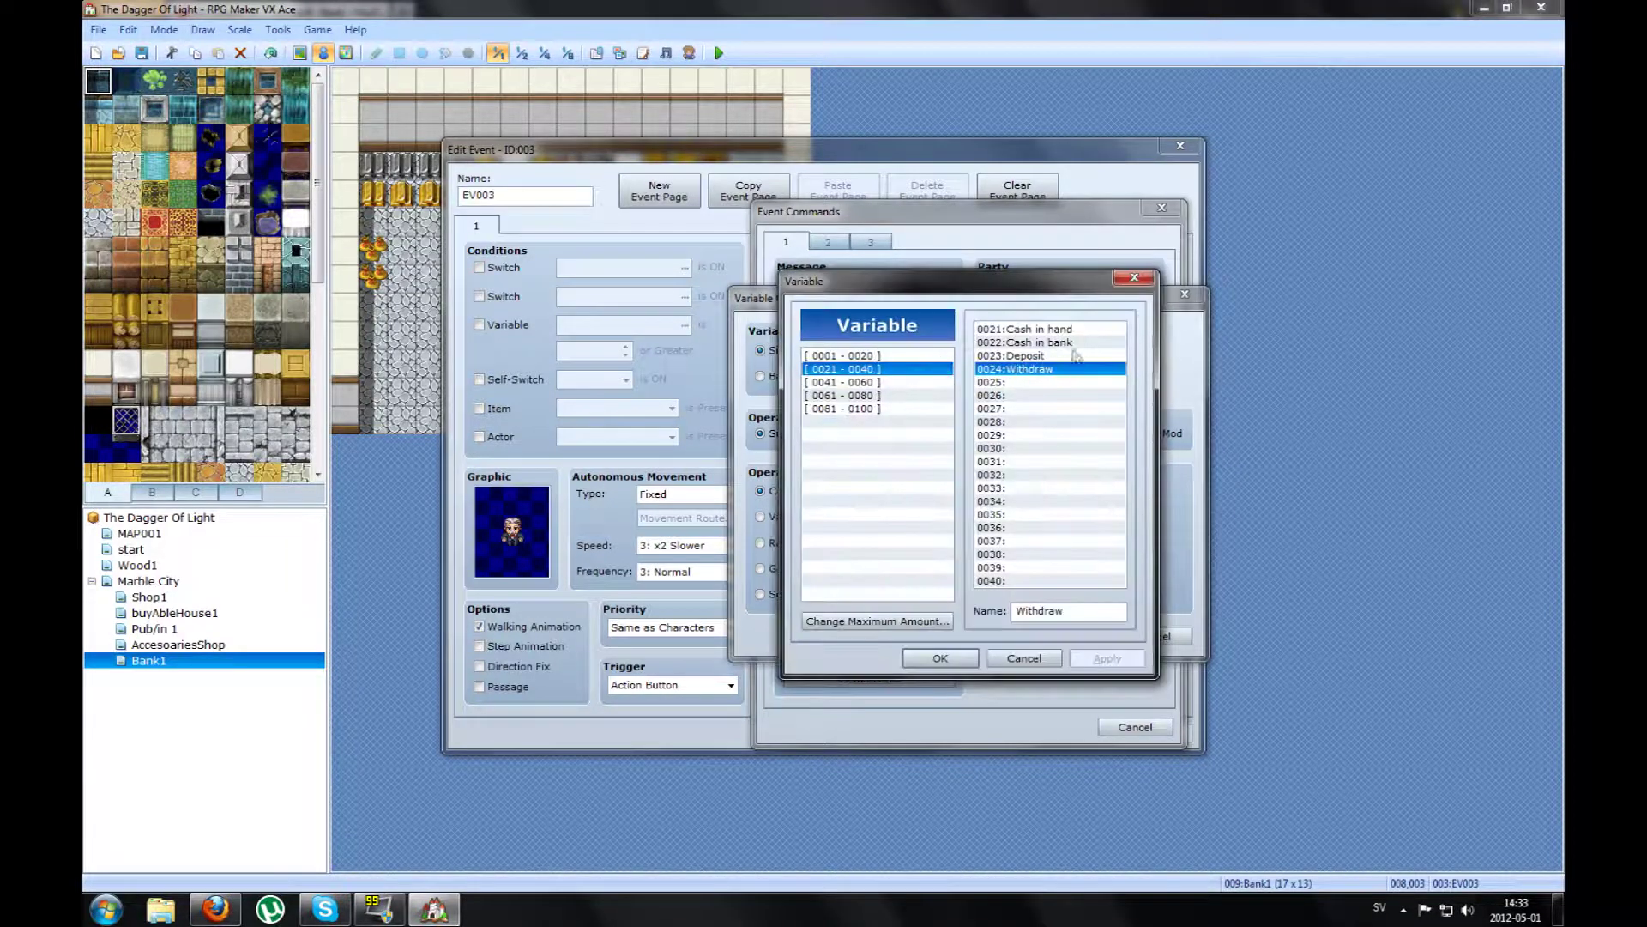
click(1004, 331)
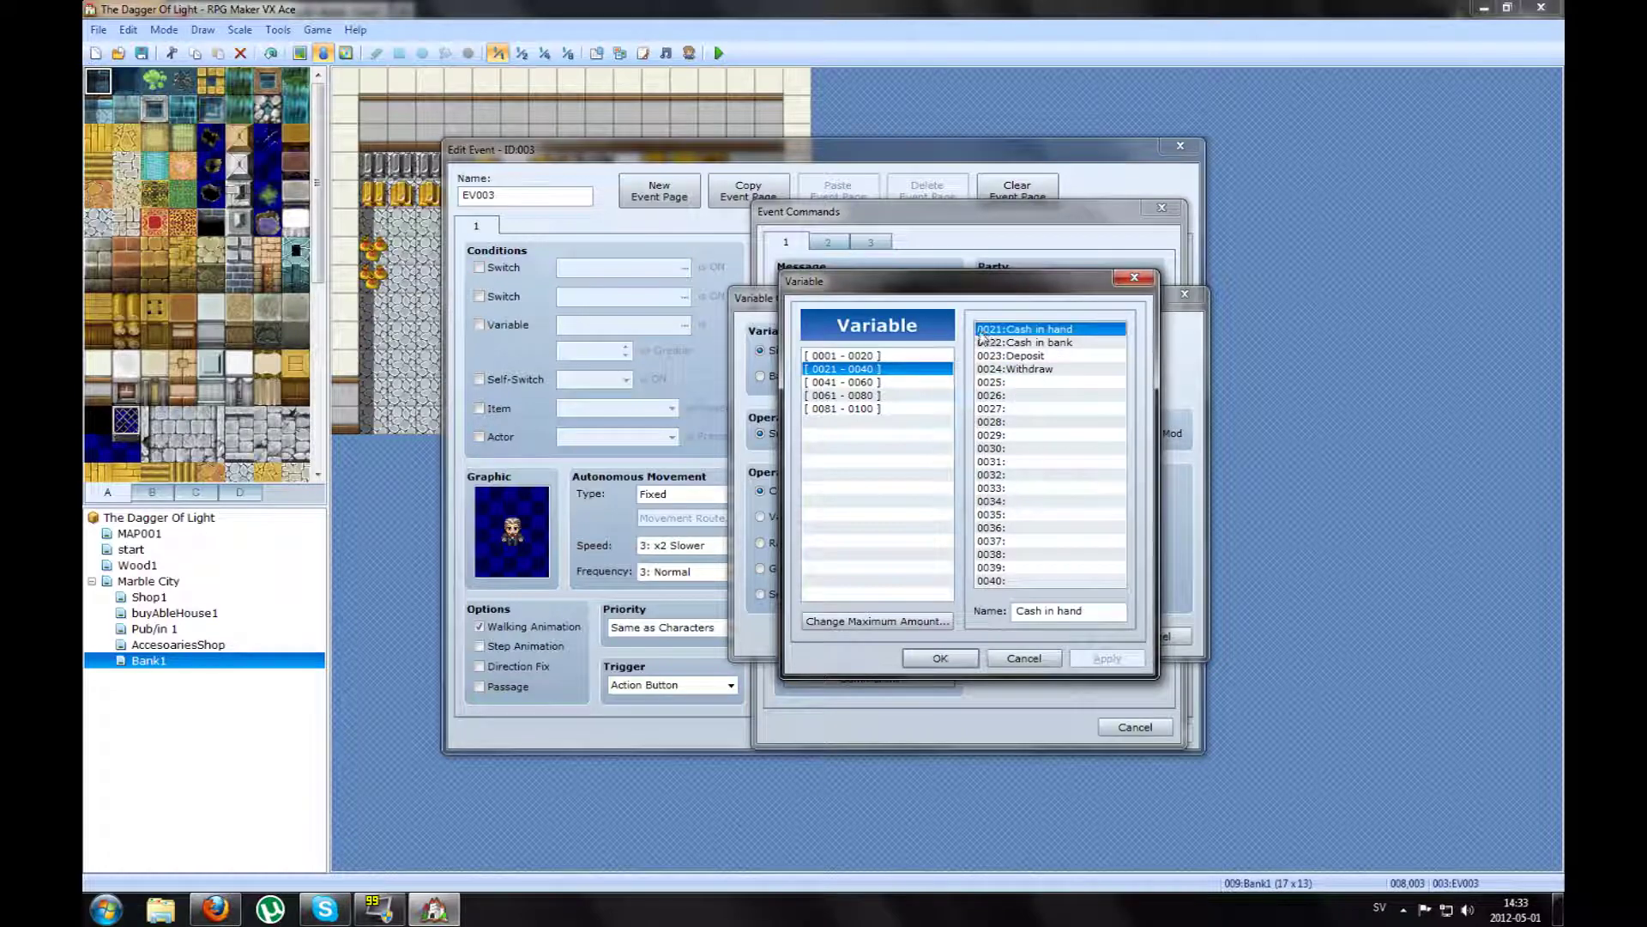
double_click(1029, 331)
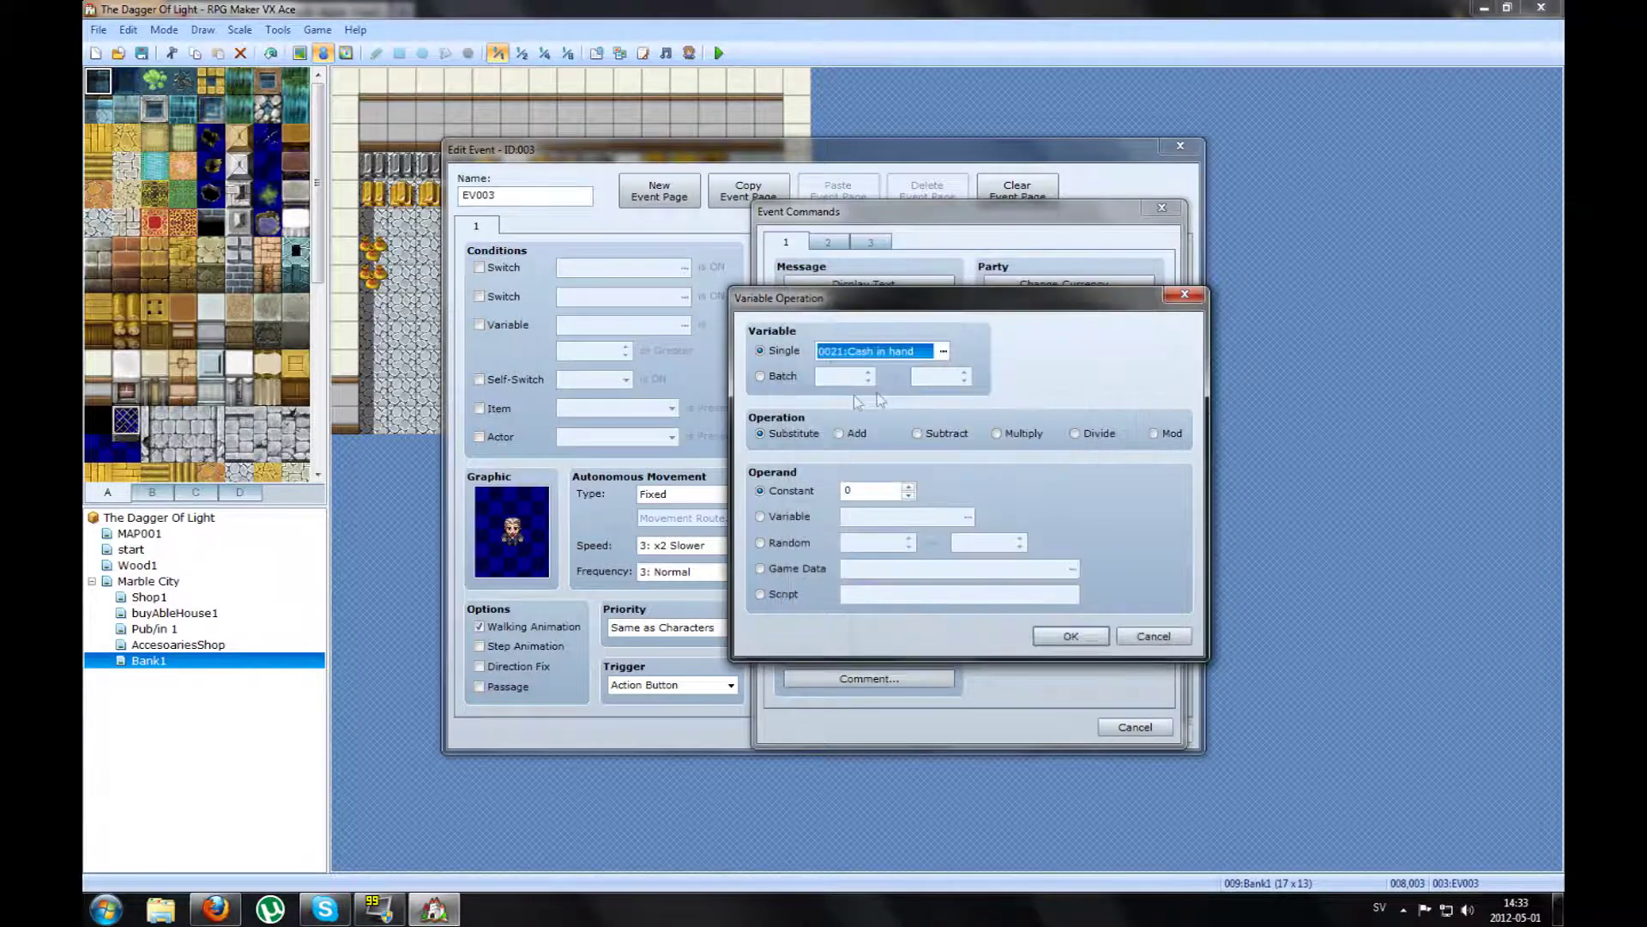
click(771, 436)
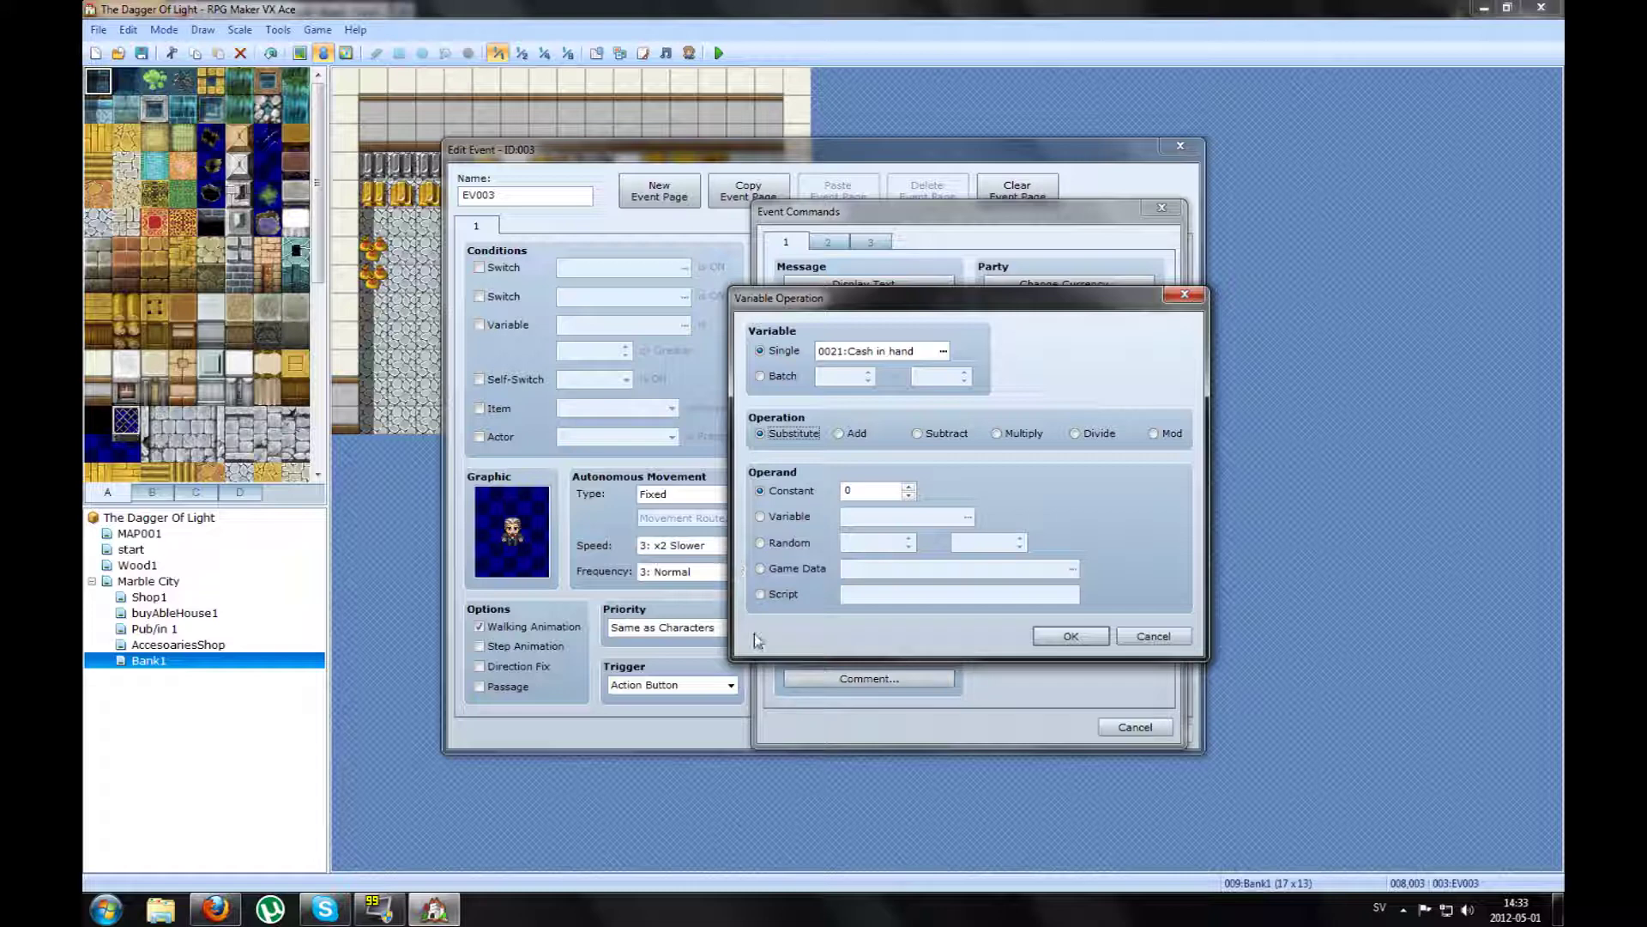
Set the operand to Game Data > Other > Currency and confirm the operation
click(775, 570)
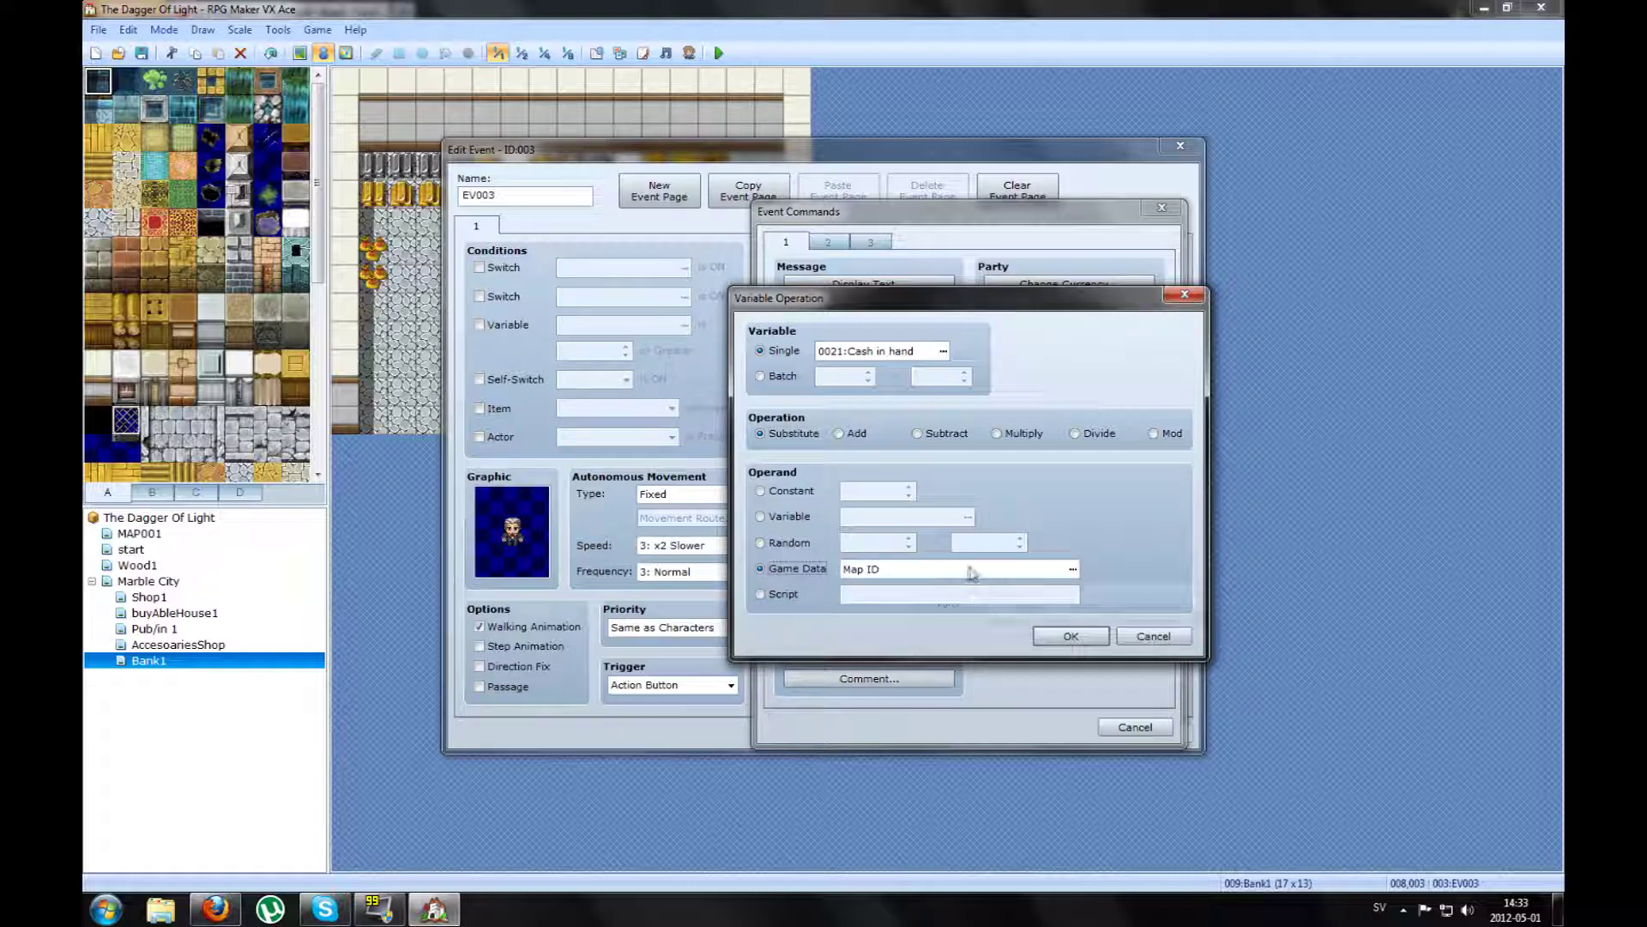
click(1072, 571)
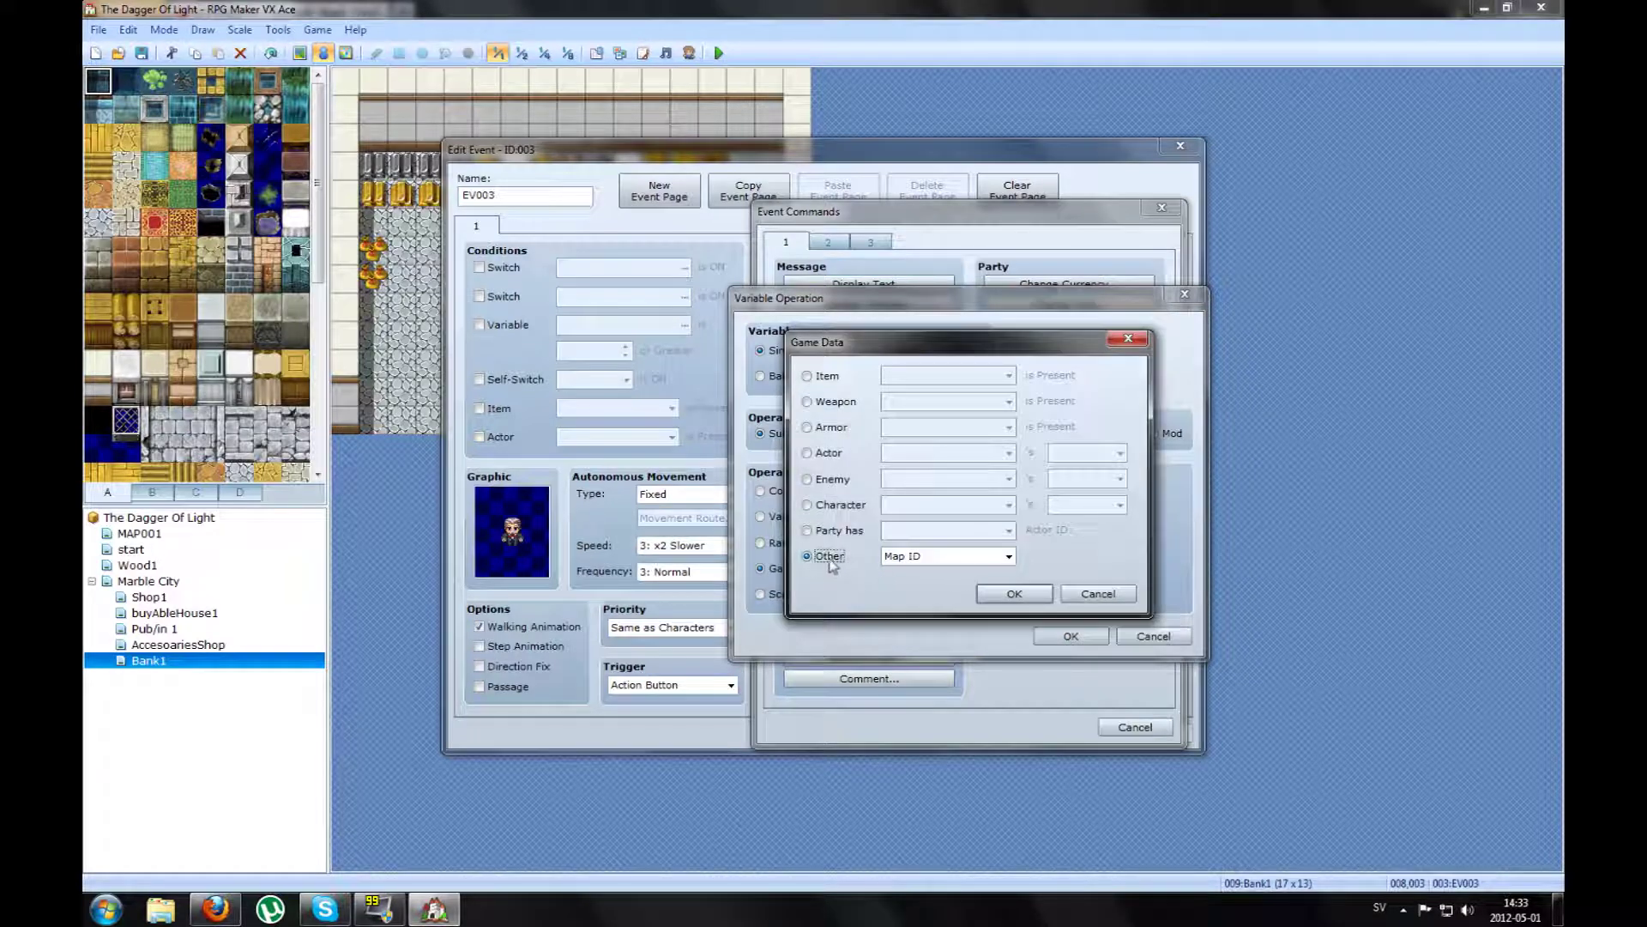
click(991, 559)
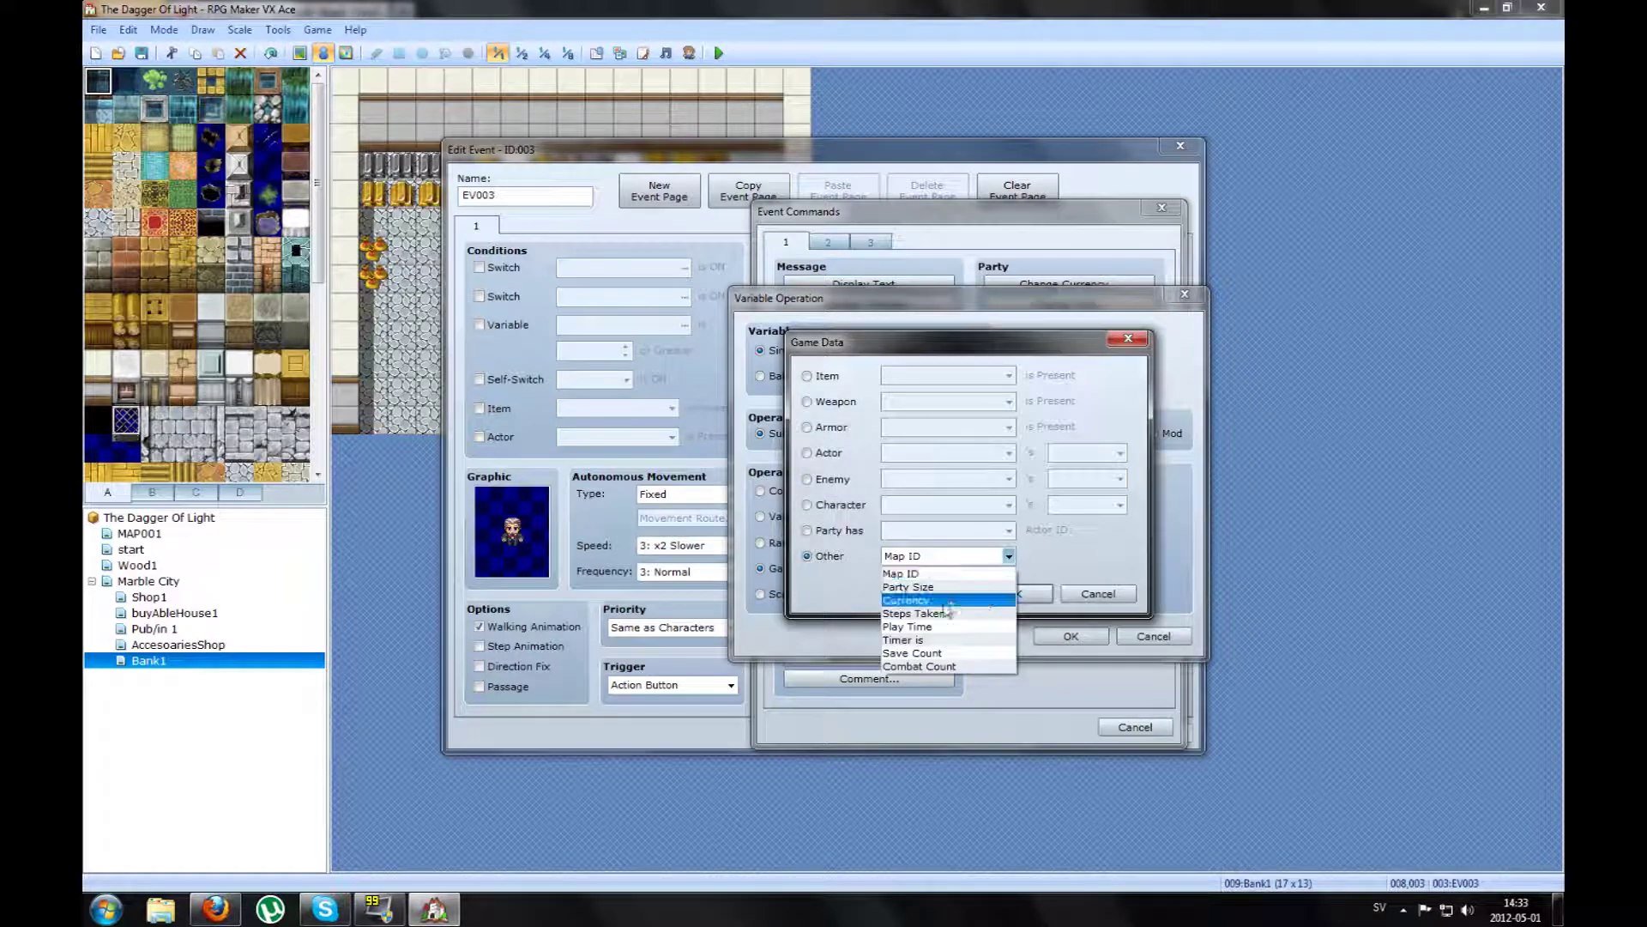
click(918, 600)
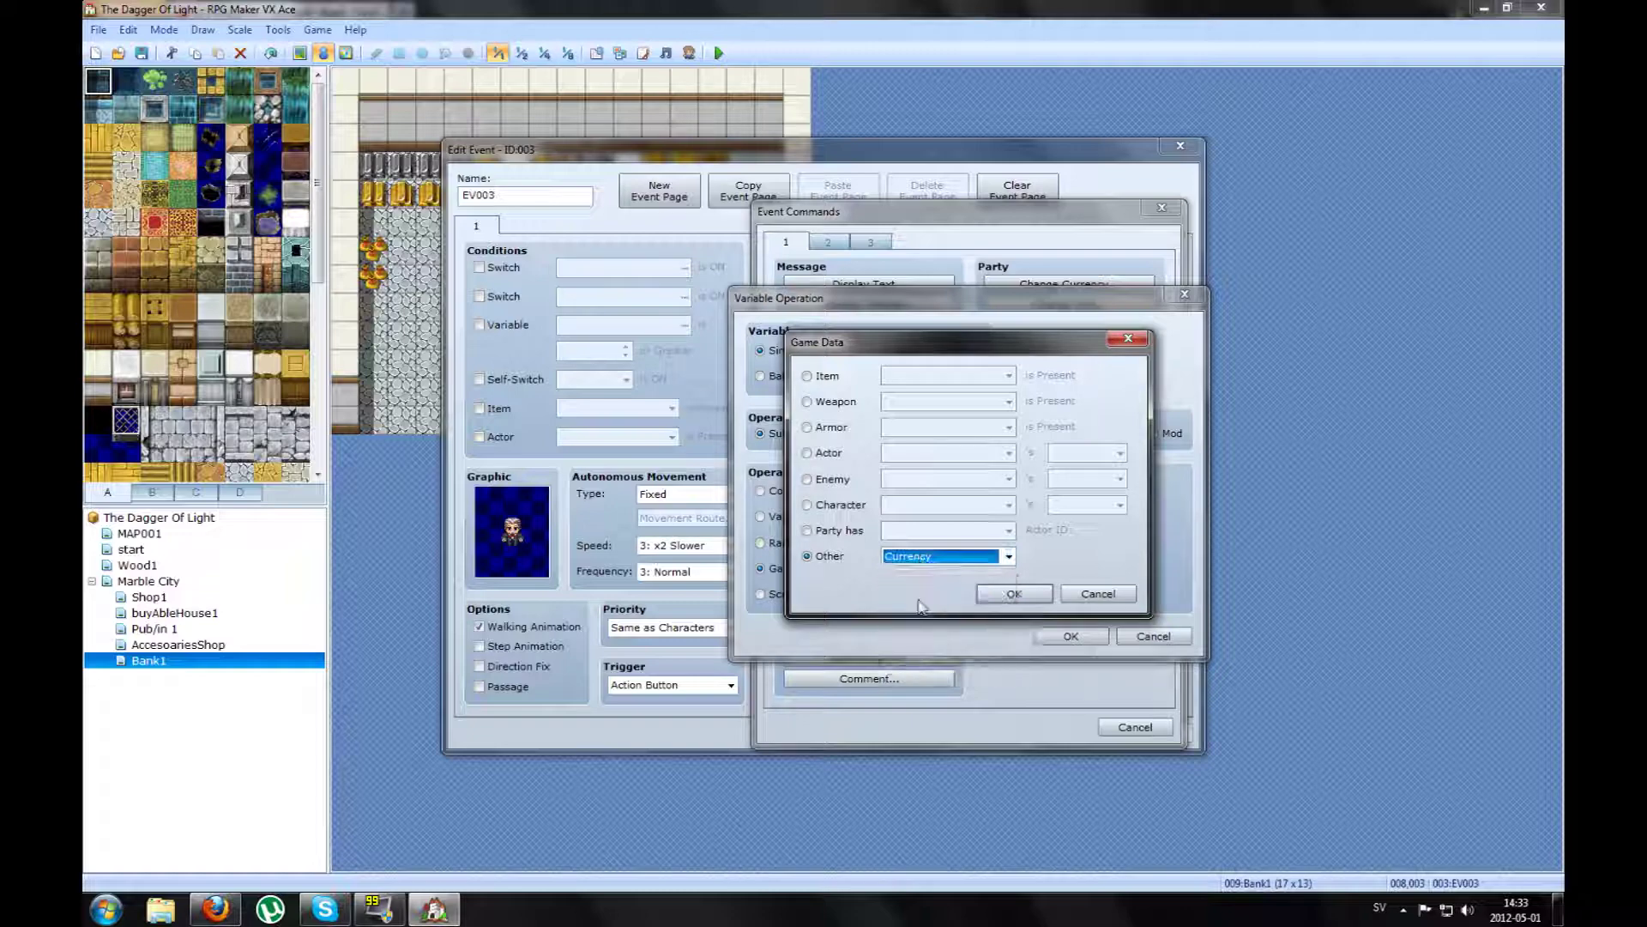
click(1016, 601)
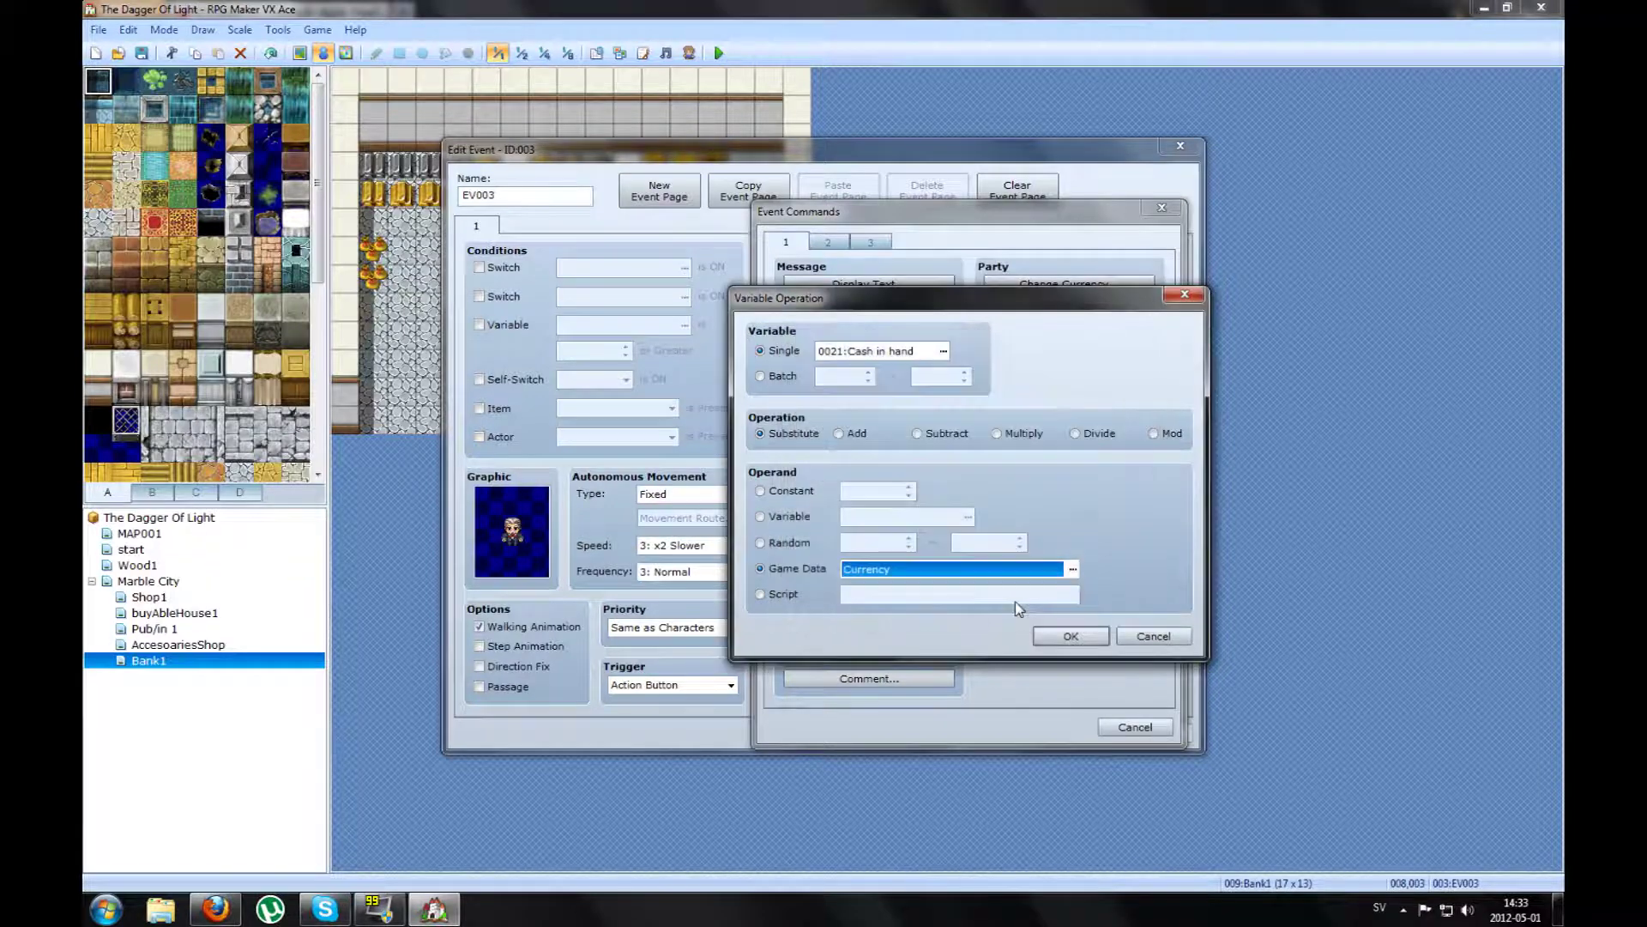
click(1071, 636)
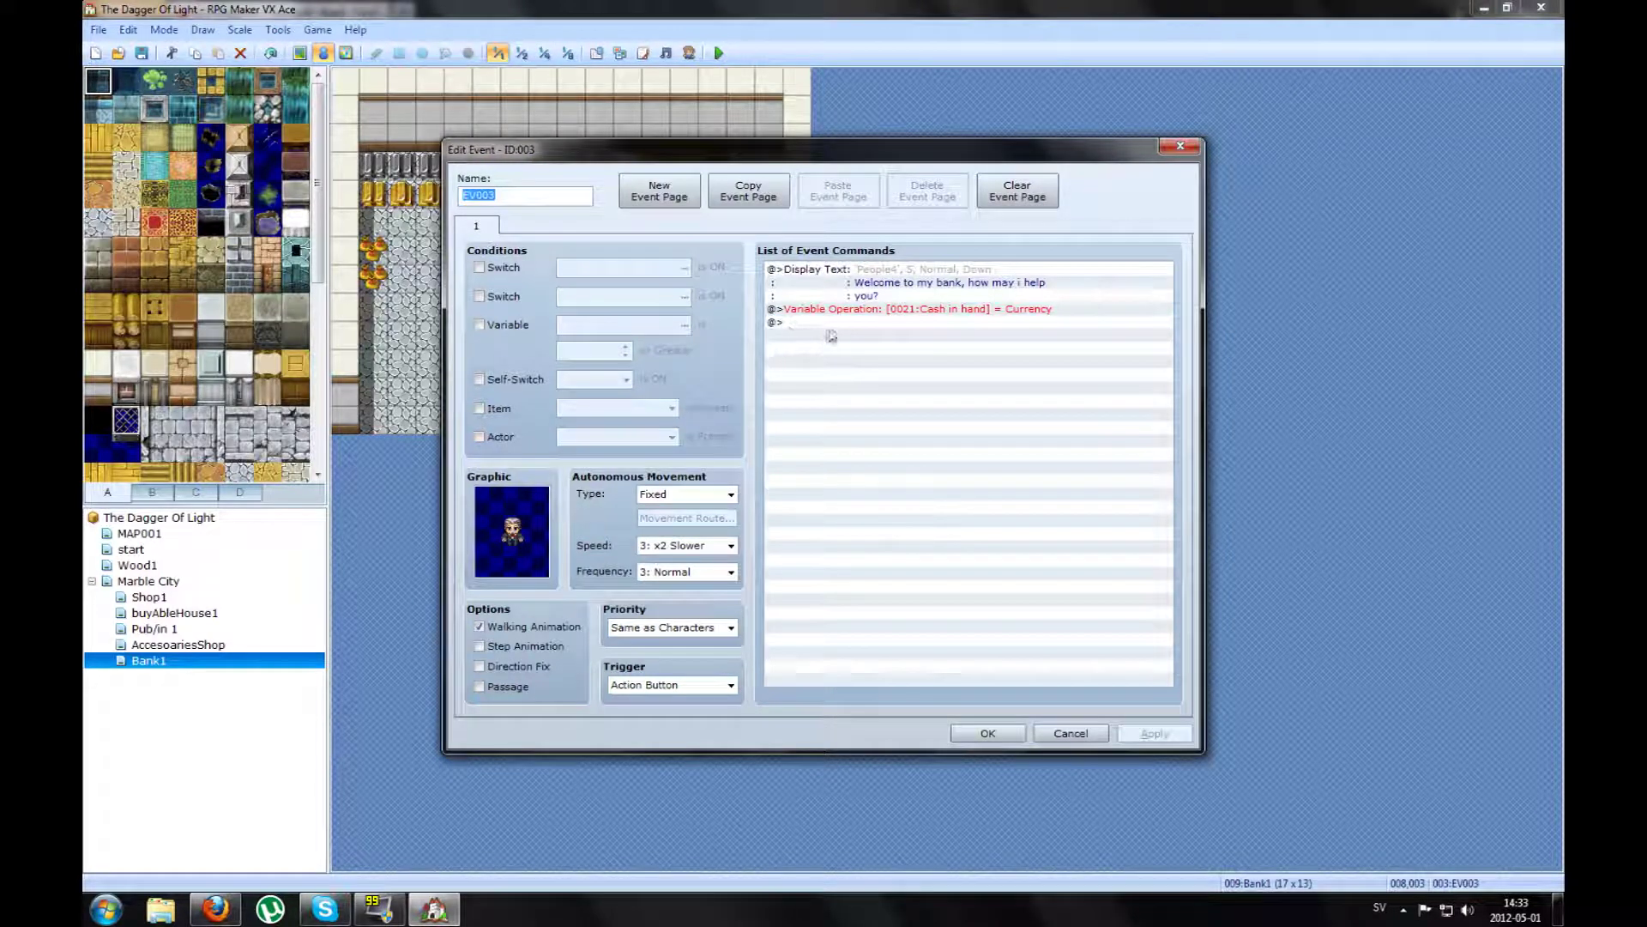
click(843, 327)
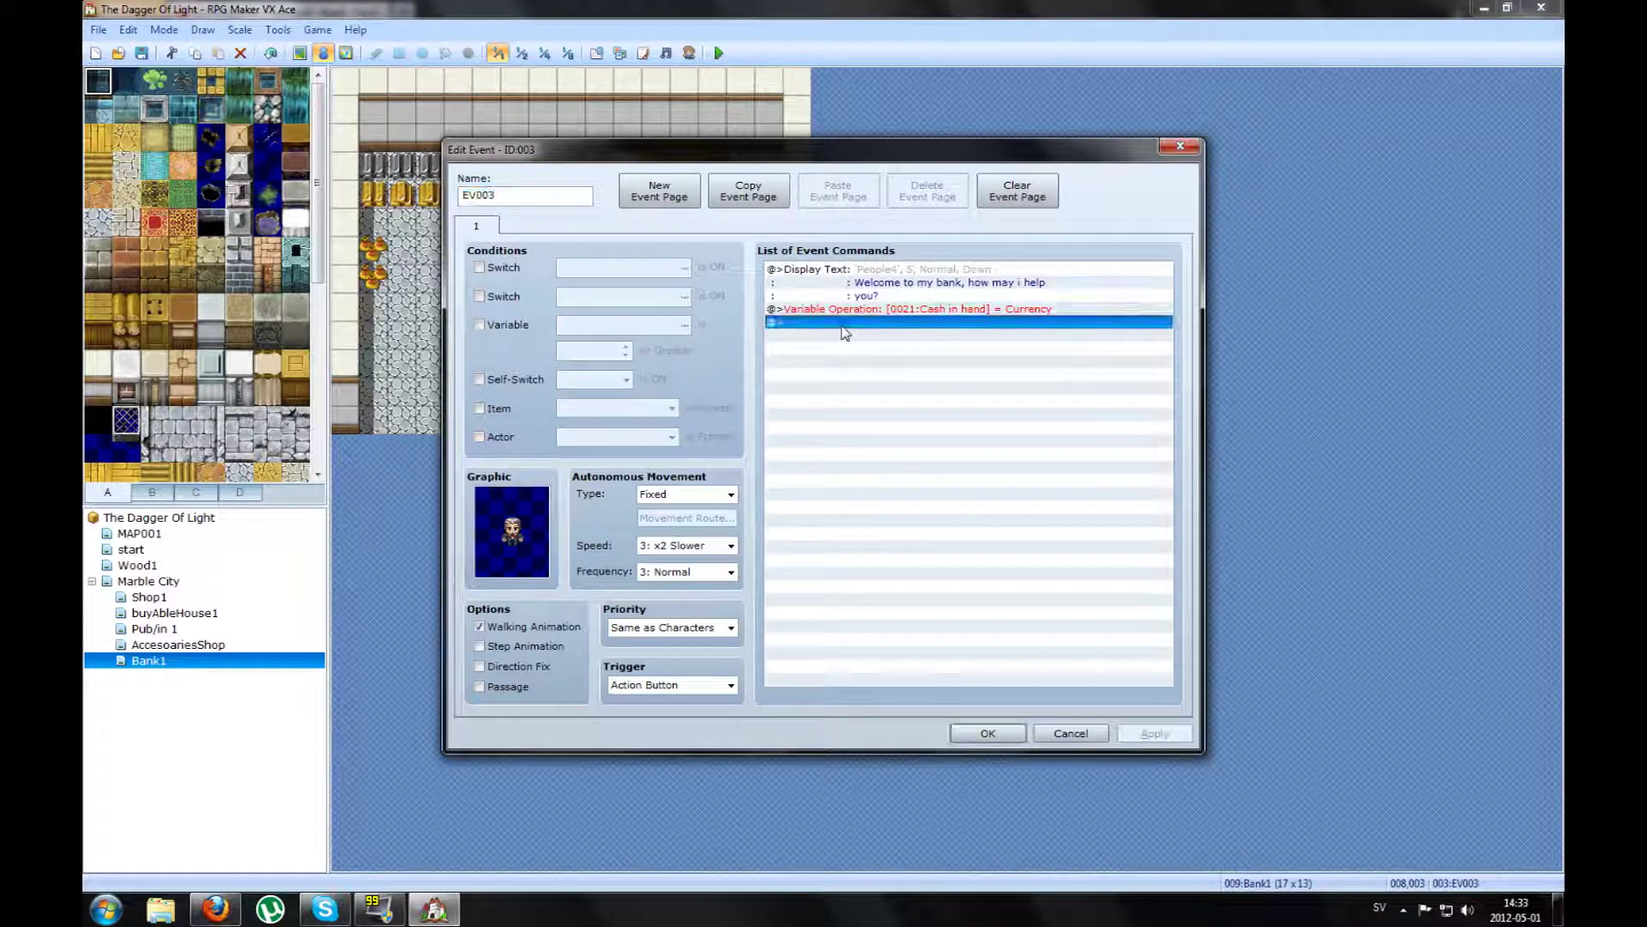
Add Display Choices Withdraw, Deposit, Balance, Leave, with cancel mapped to Choice 4
double_click(840, 330)
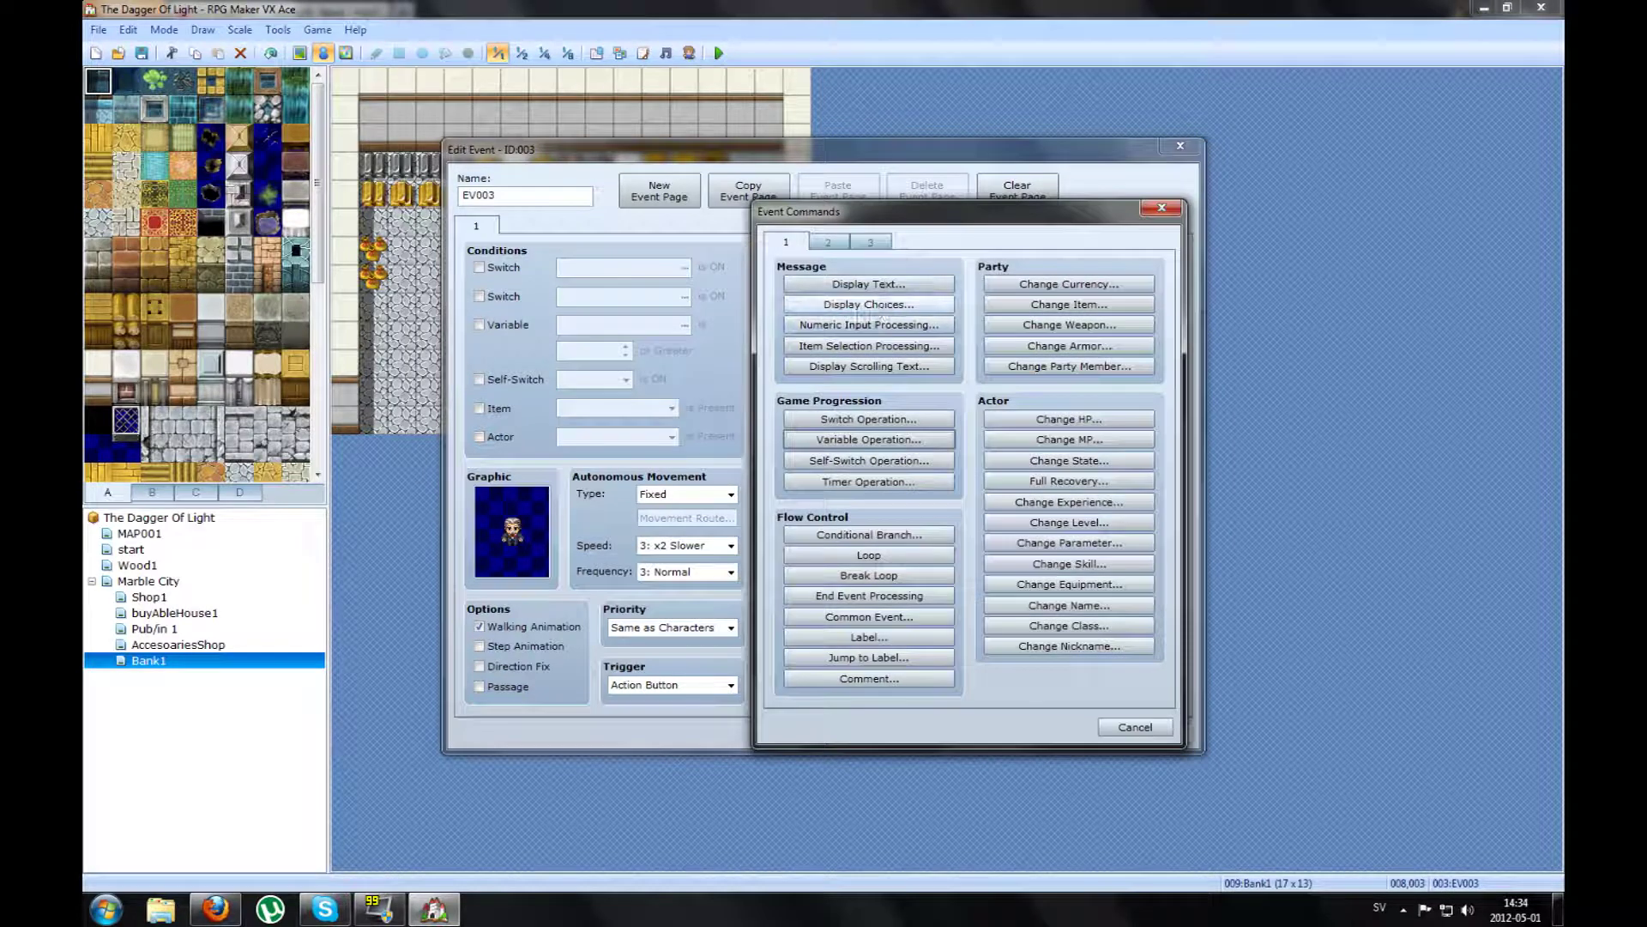
click(887, 306)
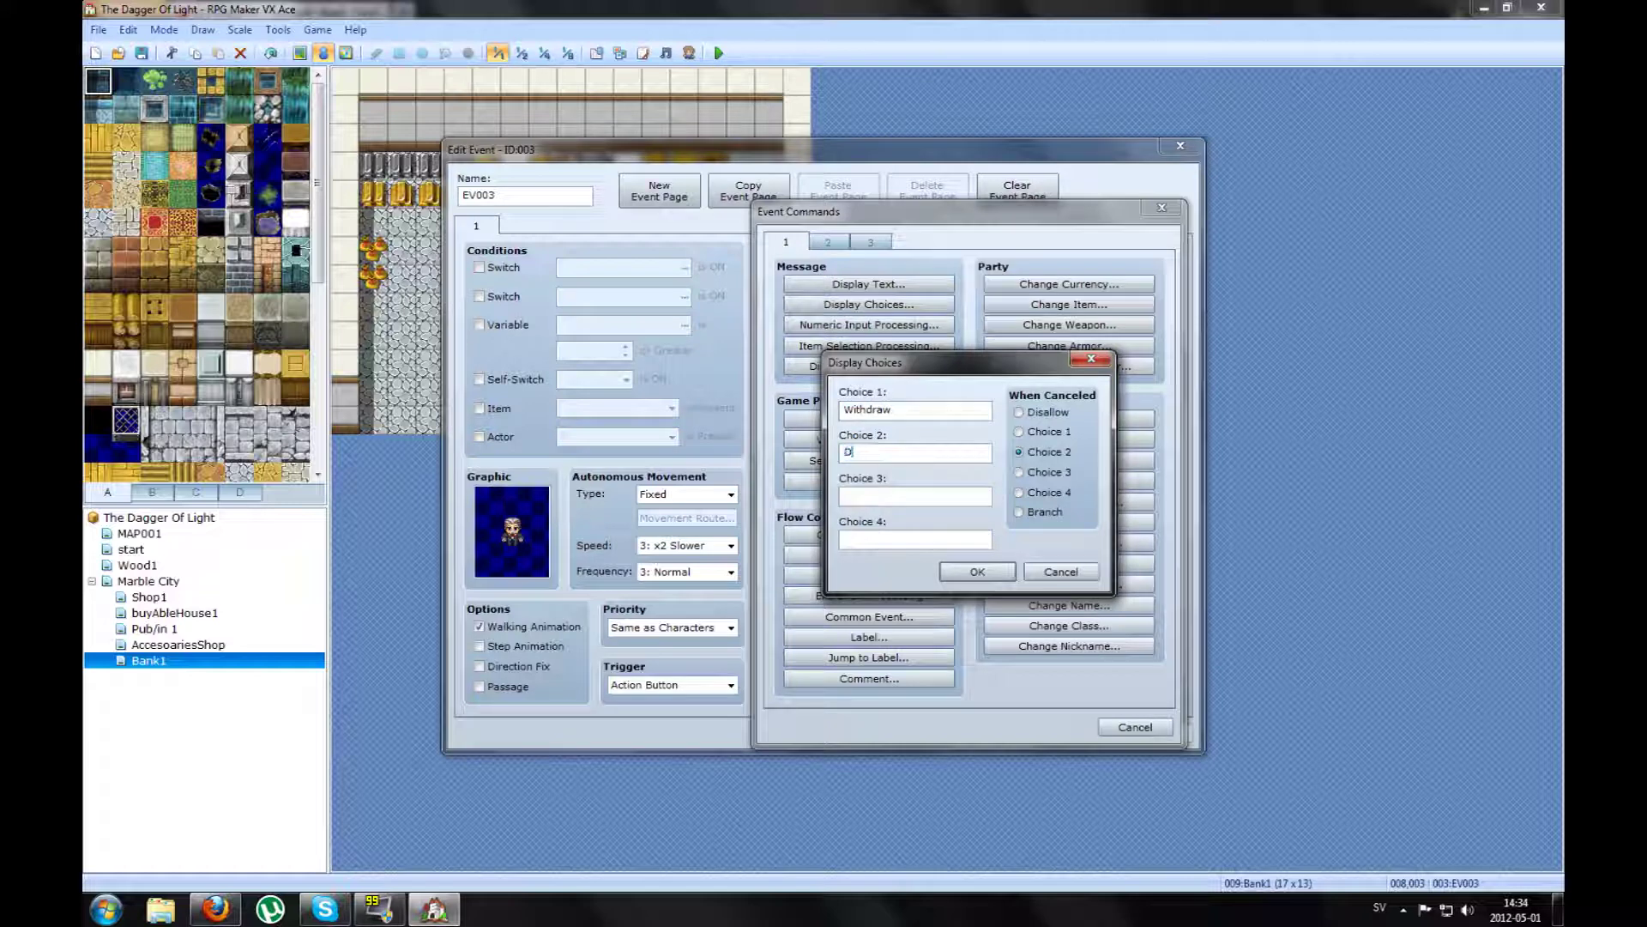
text(eave)
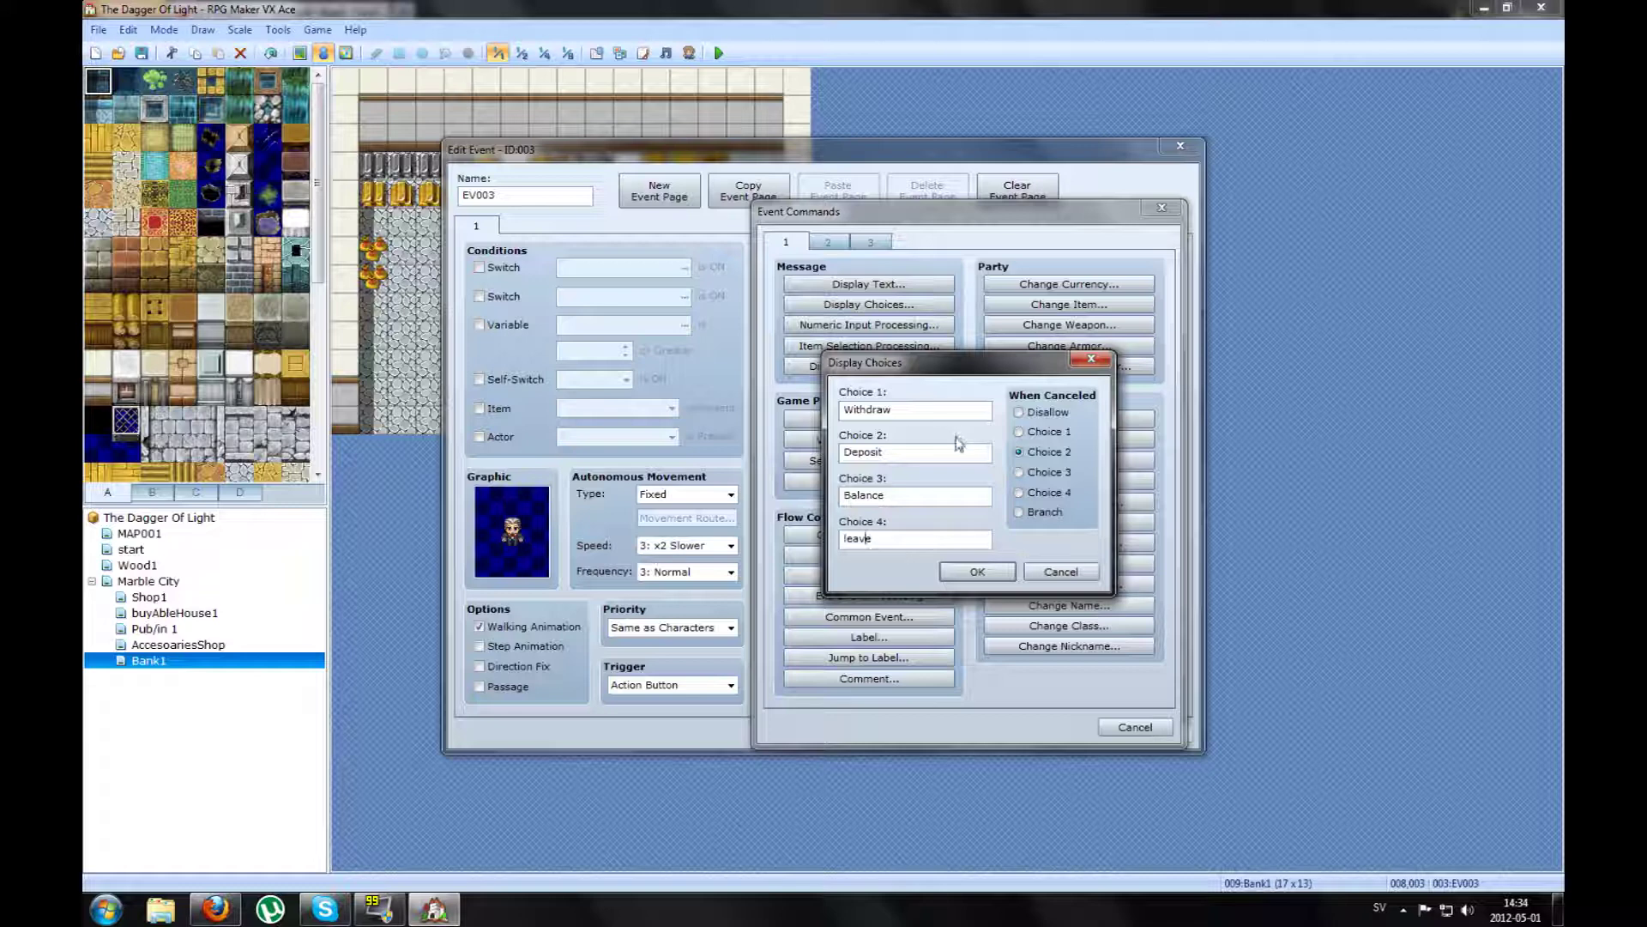
text(L)
click(1018, 493)
click(977, 573)
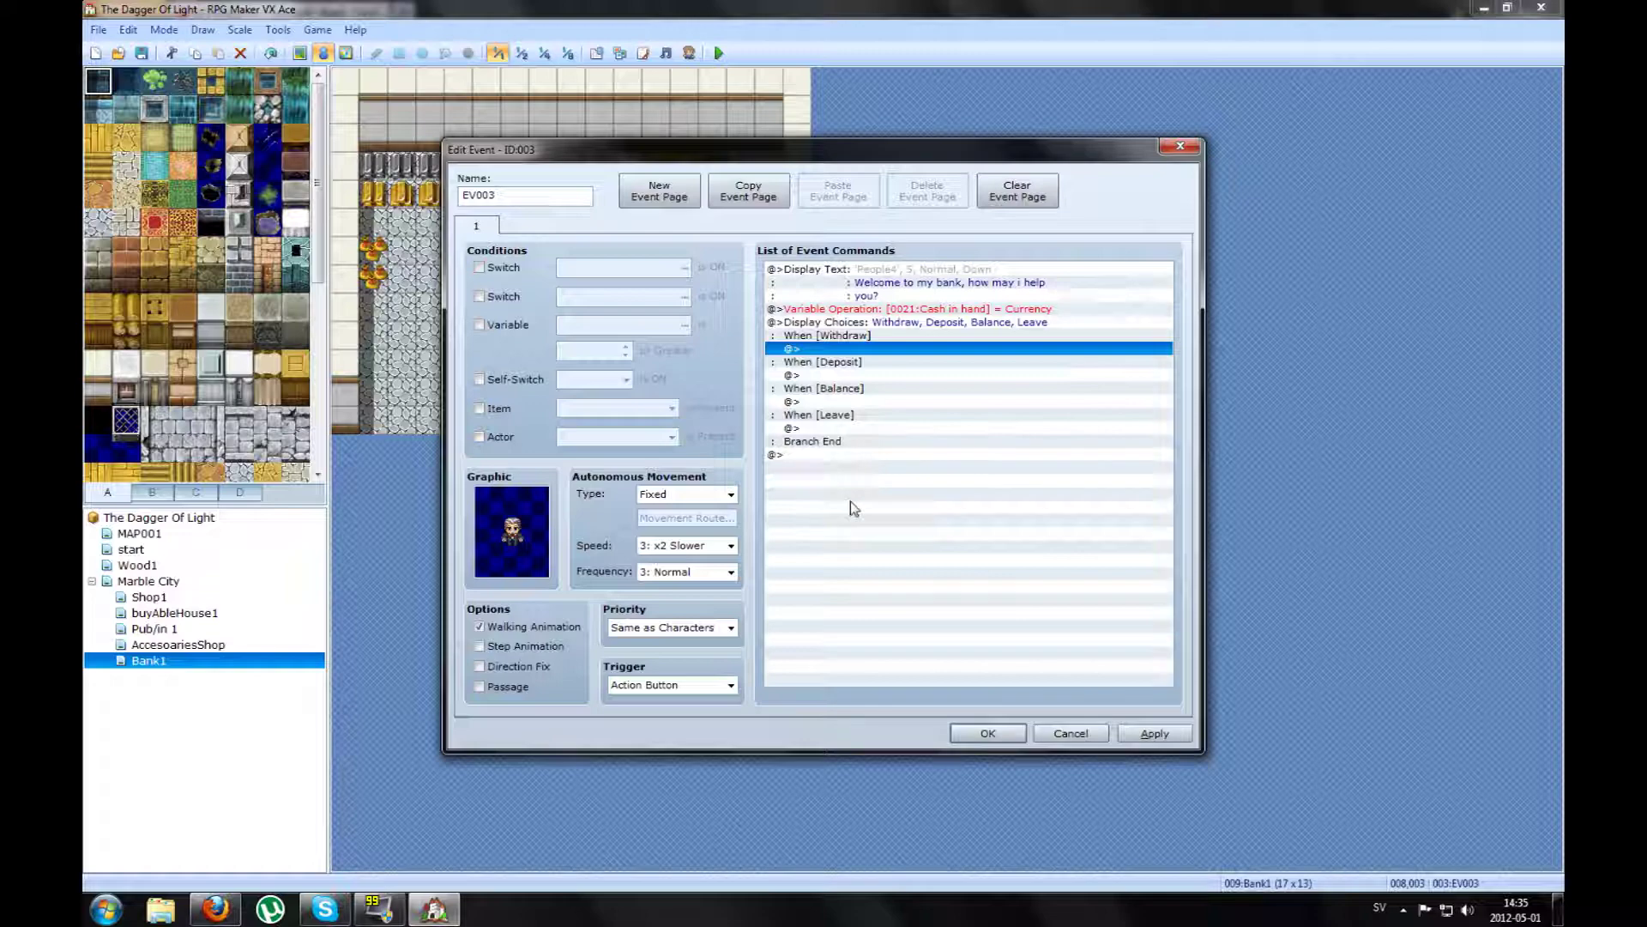
double_click(844, 349)
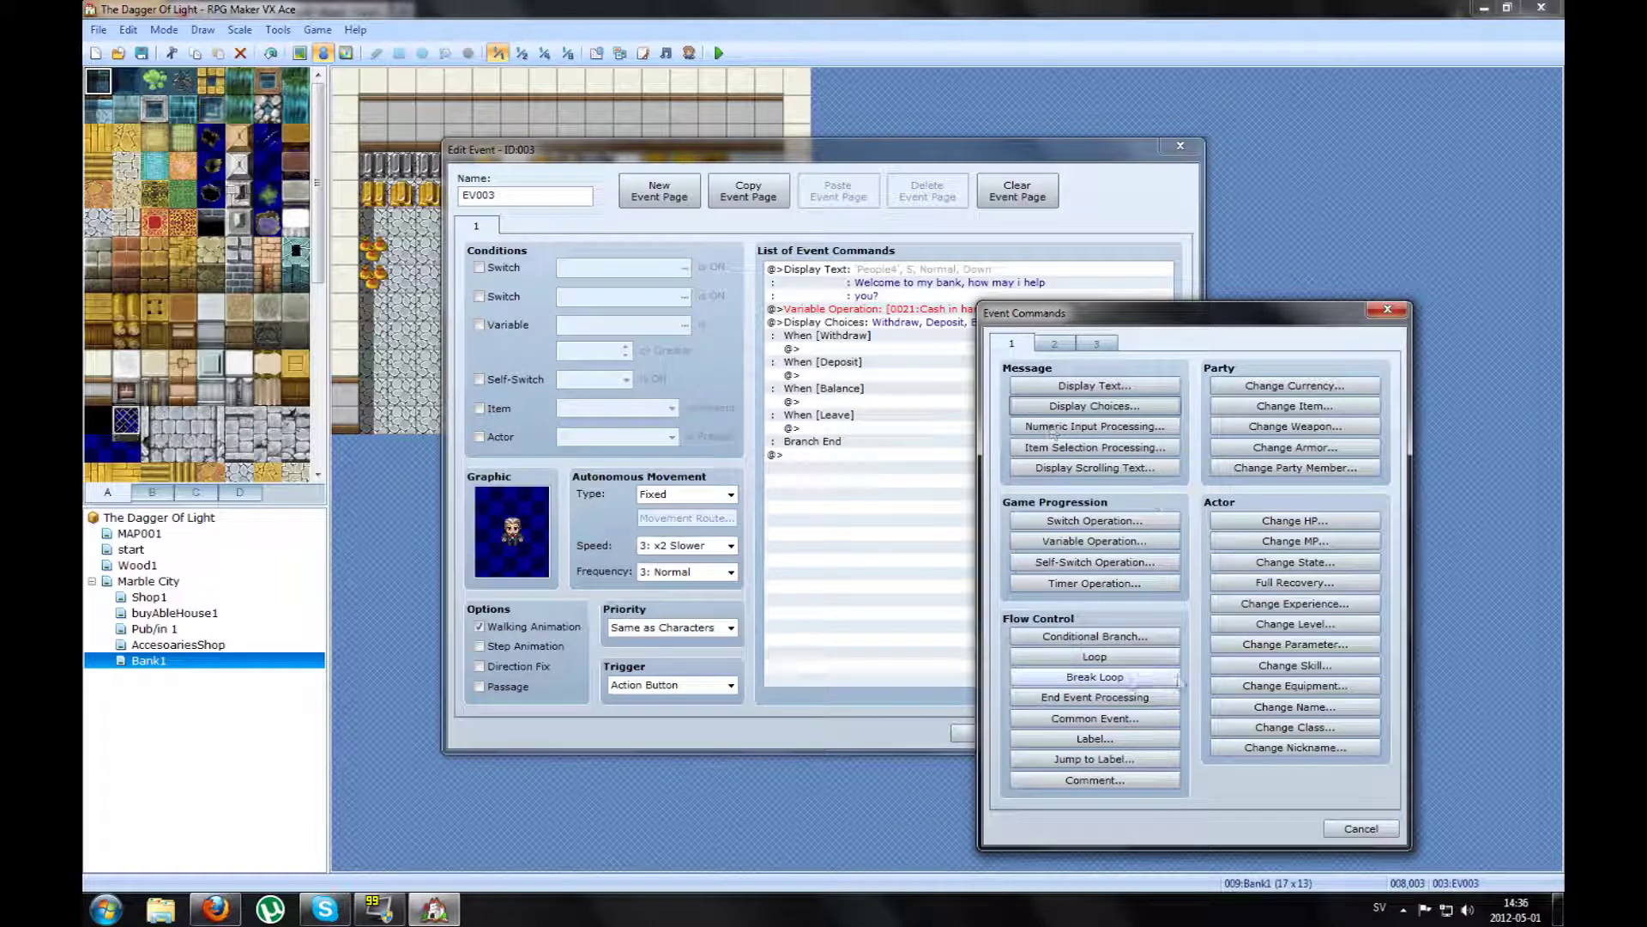
click(1107, 740)
text(Withd)
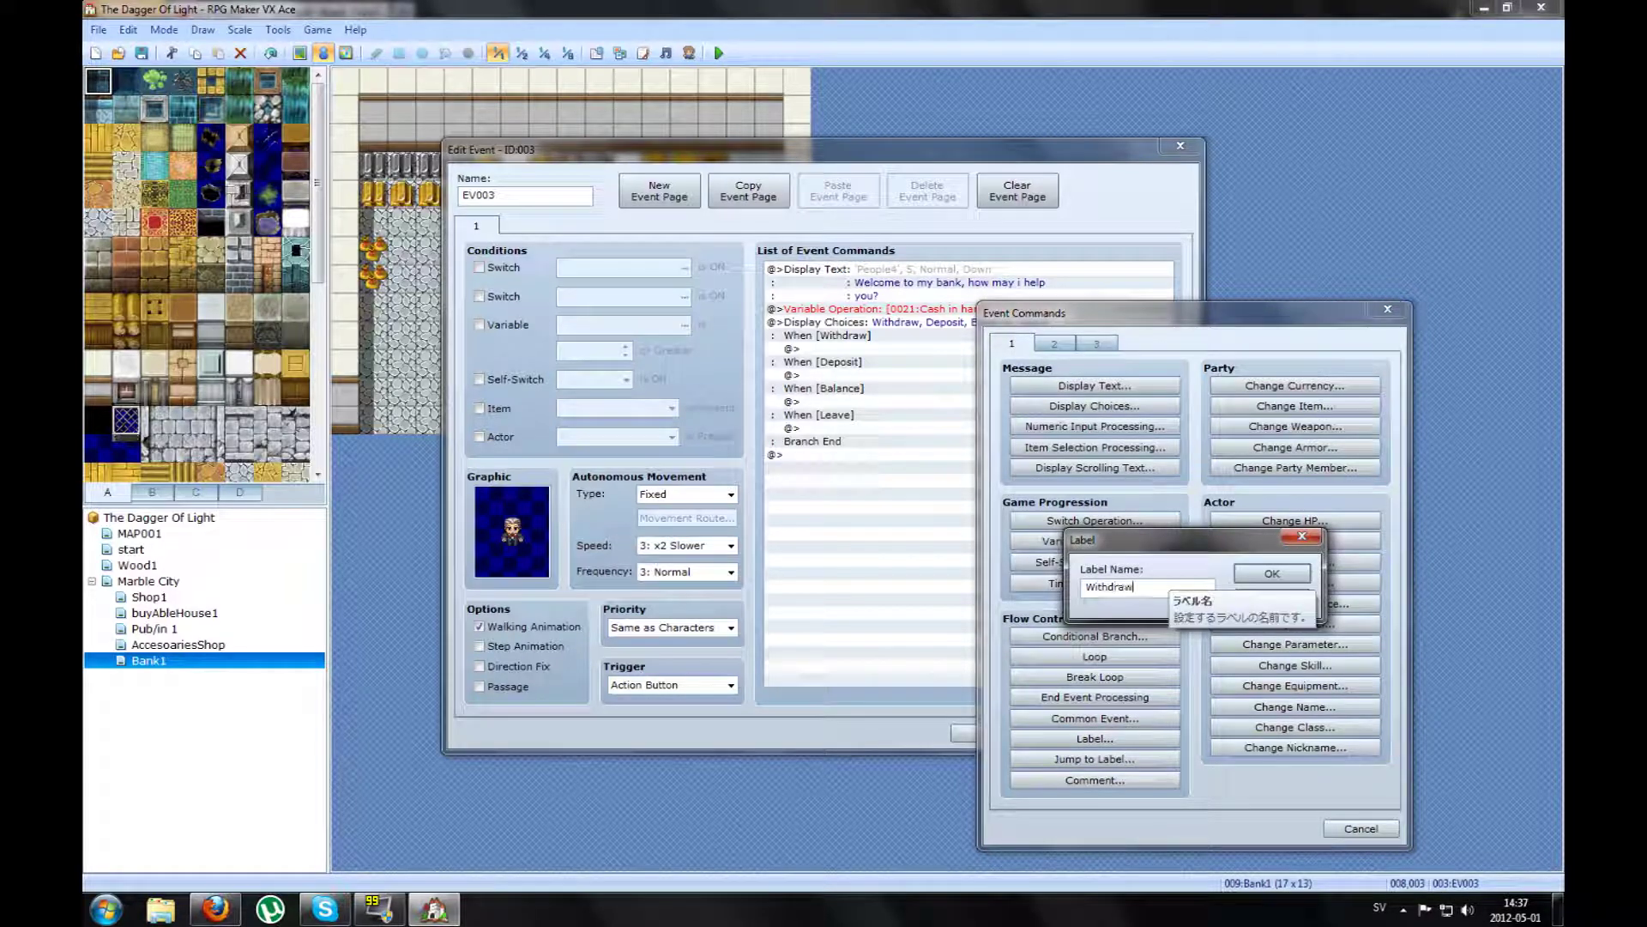
text(raw)
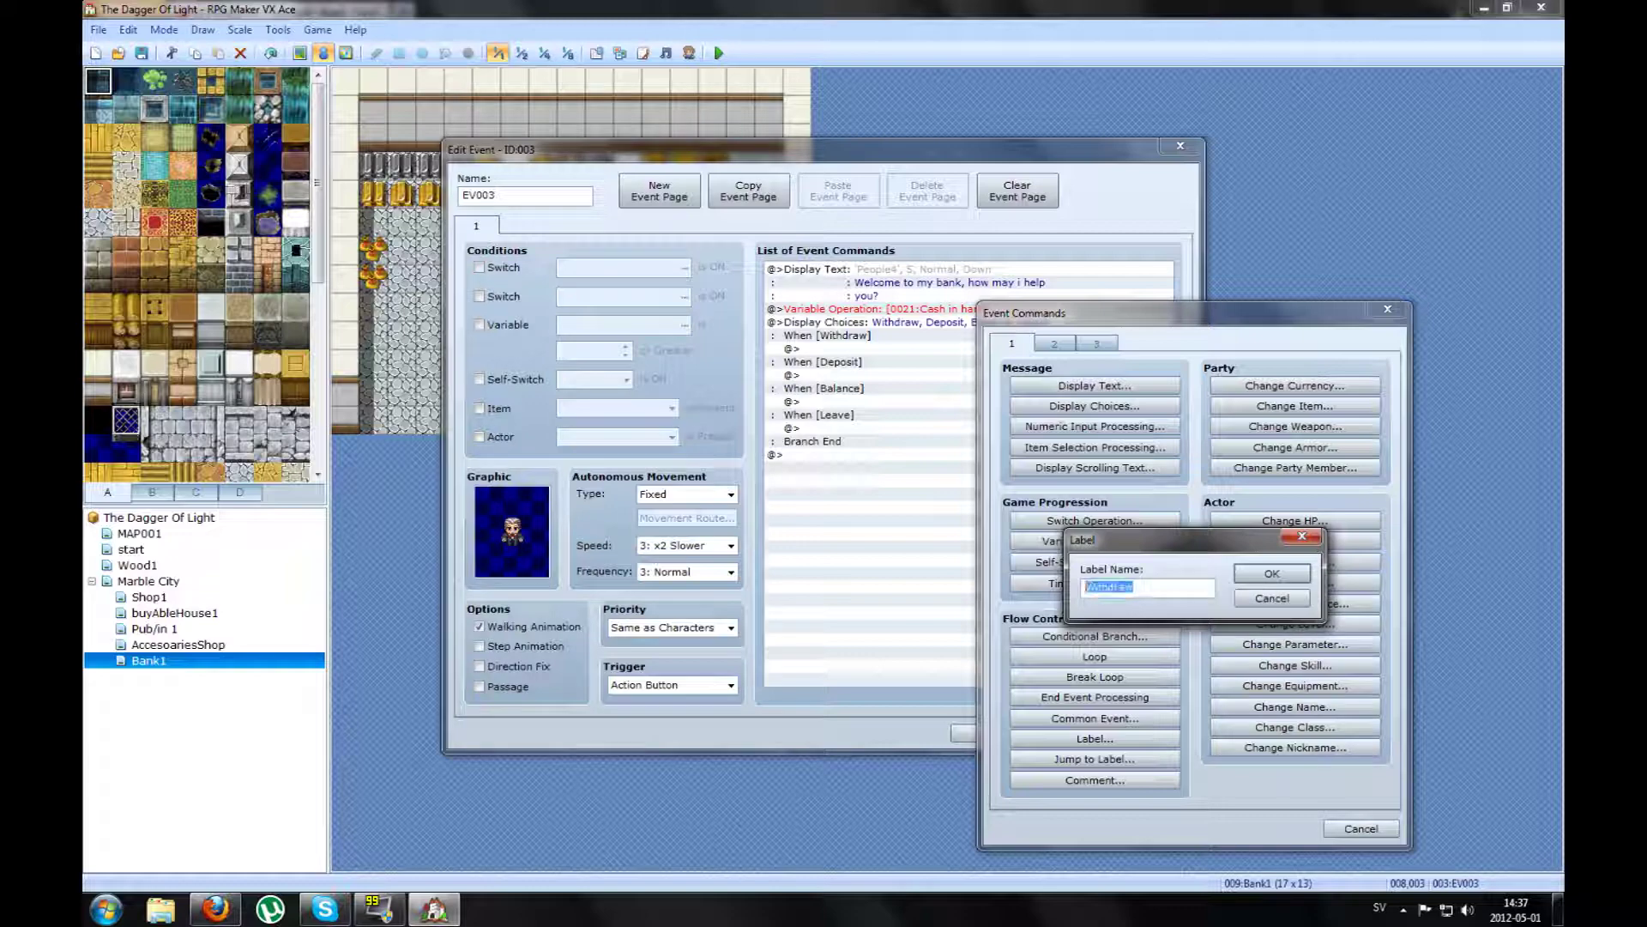
click(1273, 574)
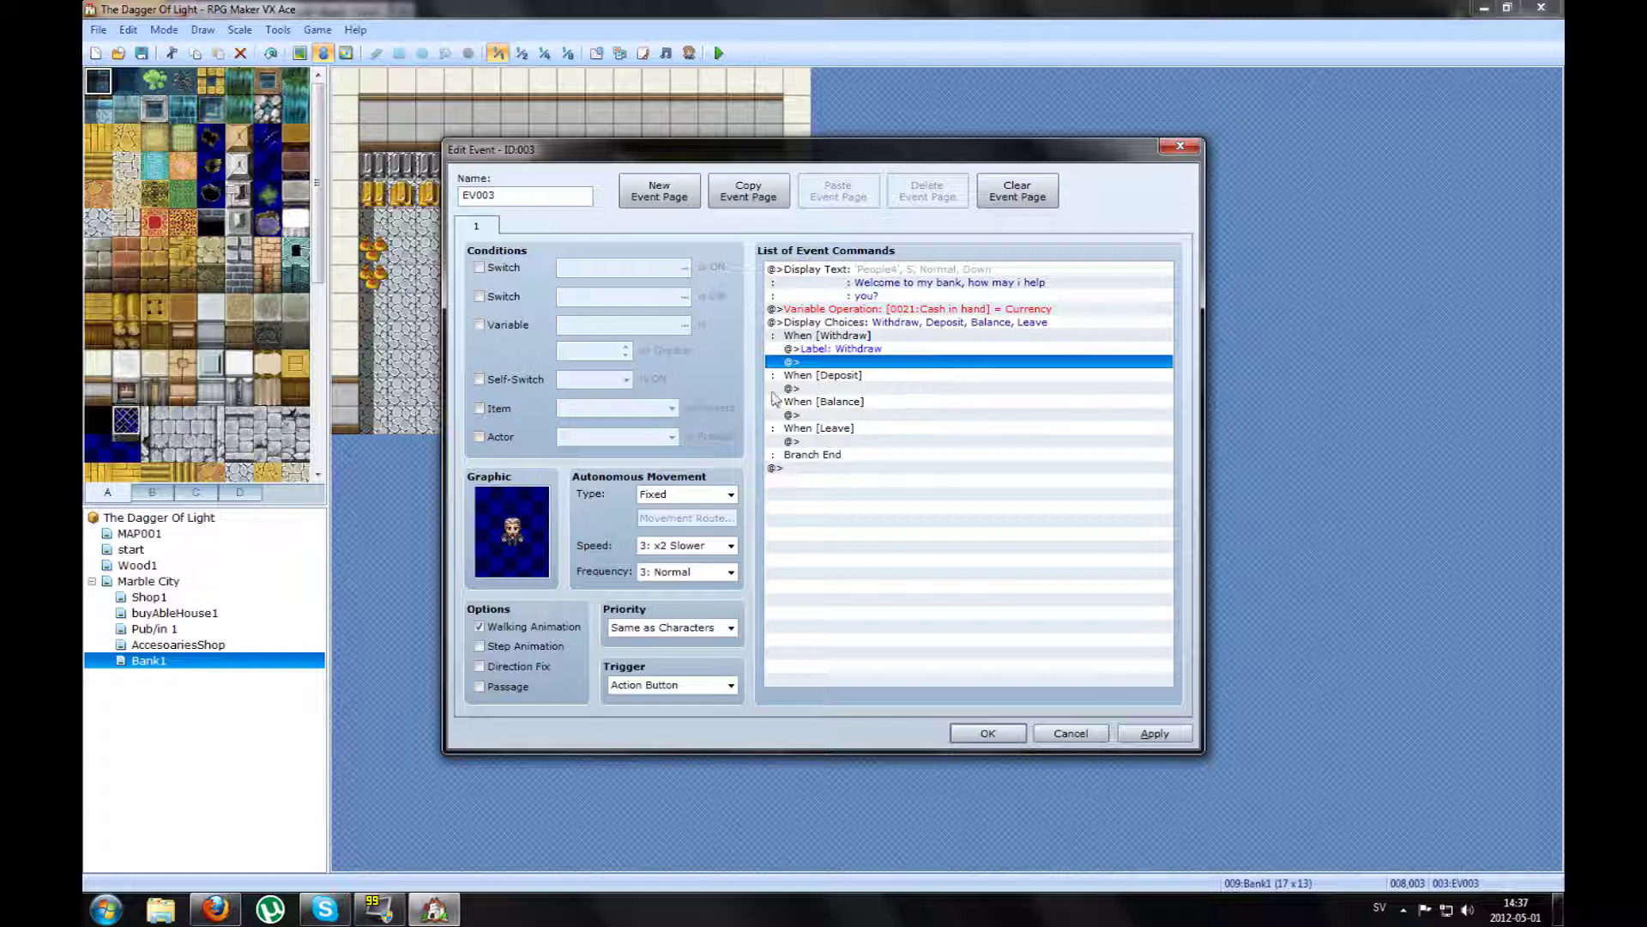
click(825, 416)
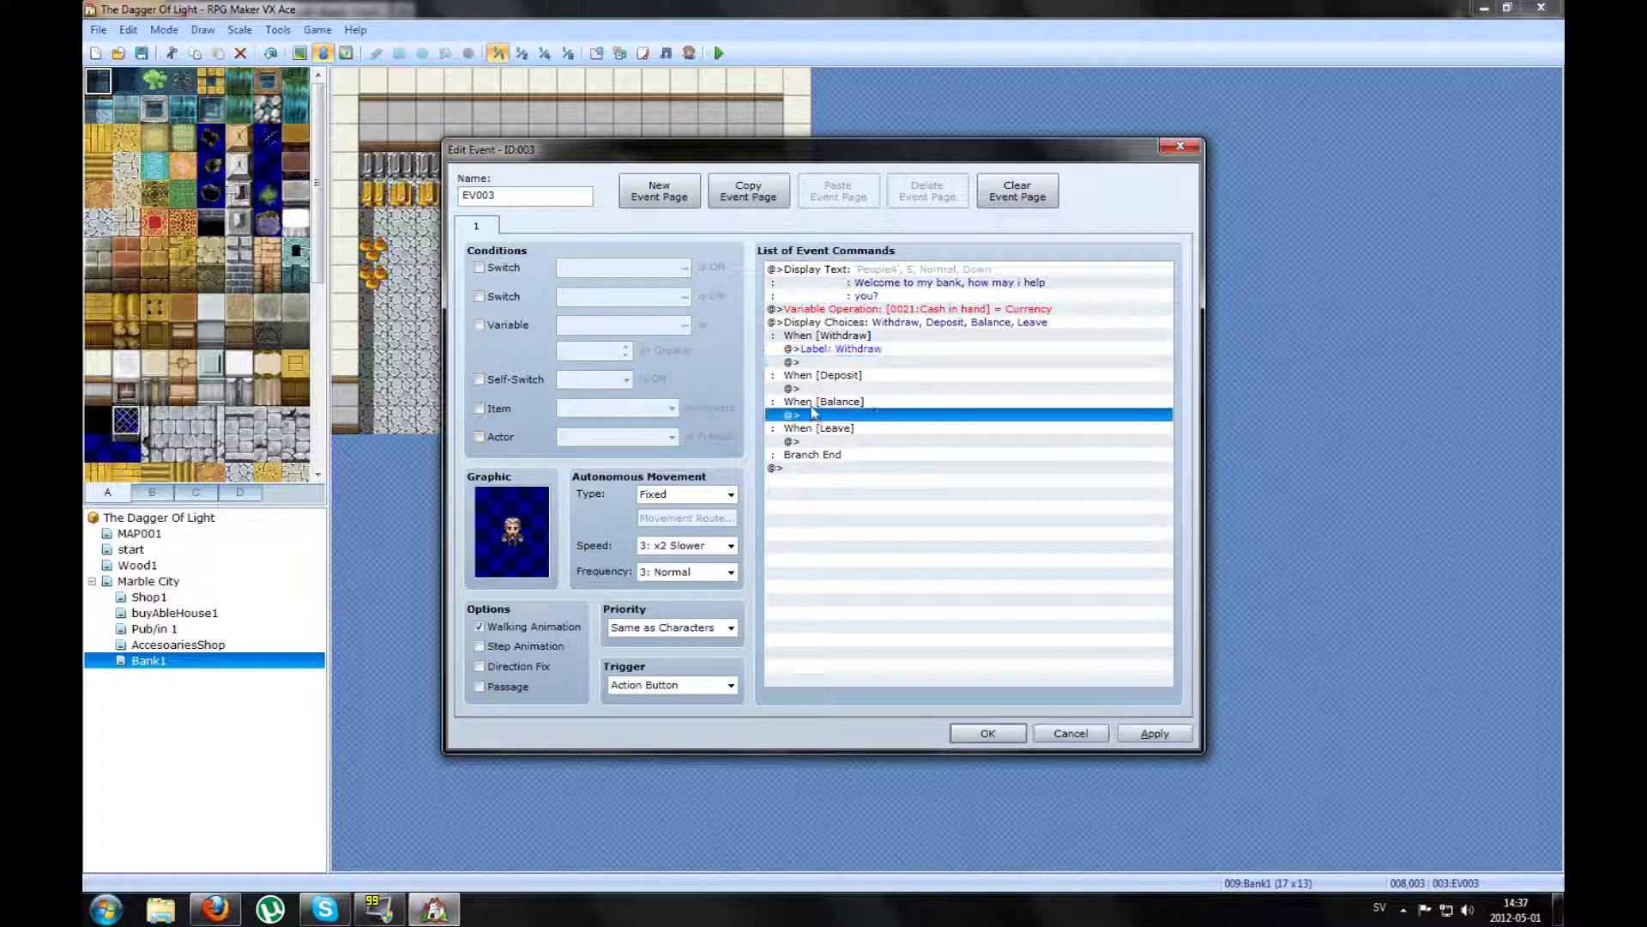
Insert a trial Jump to Label 'Withdraw' under the Balance branch
right_click(807, 413)
click(849, 429)
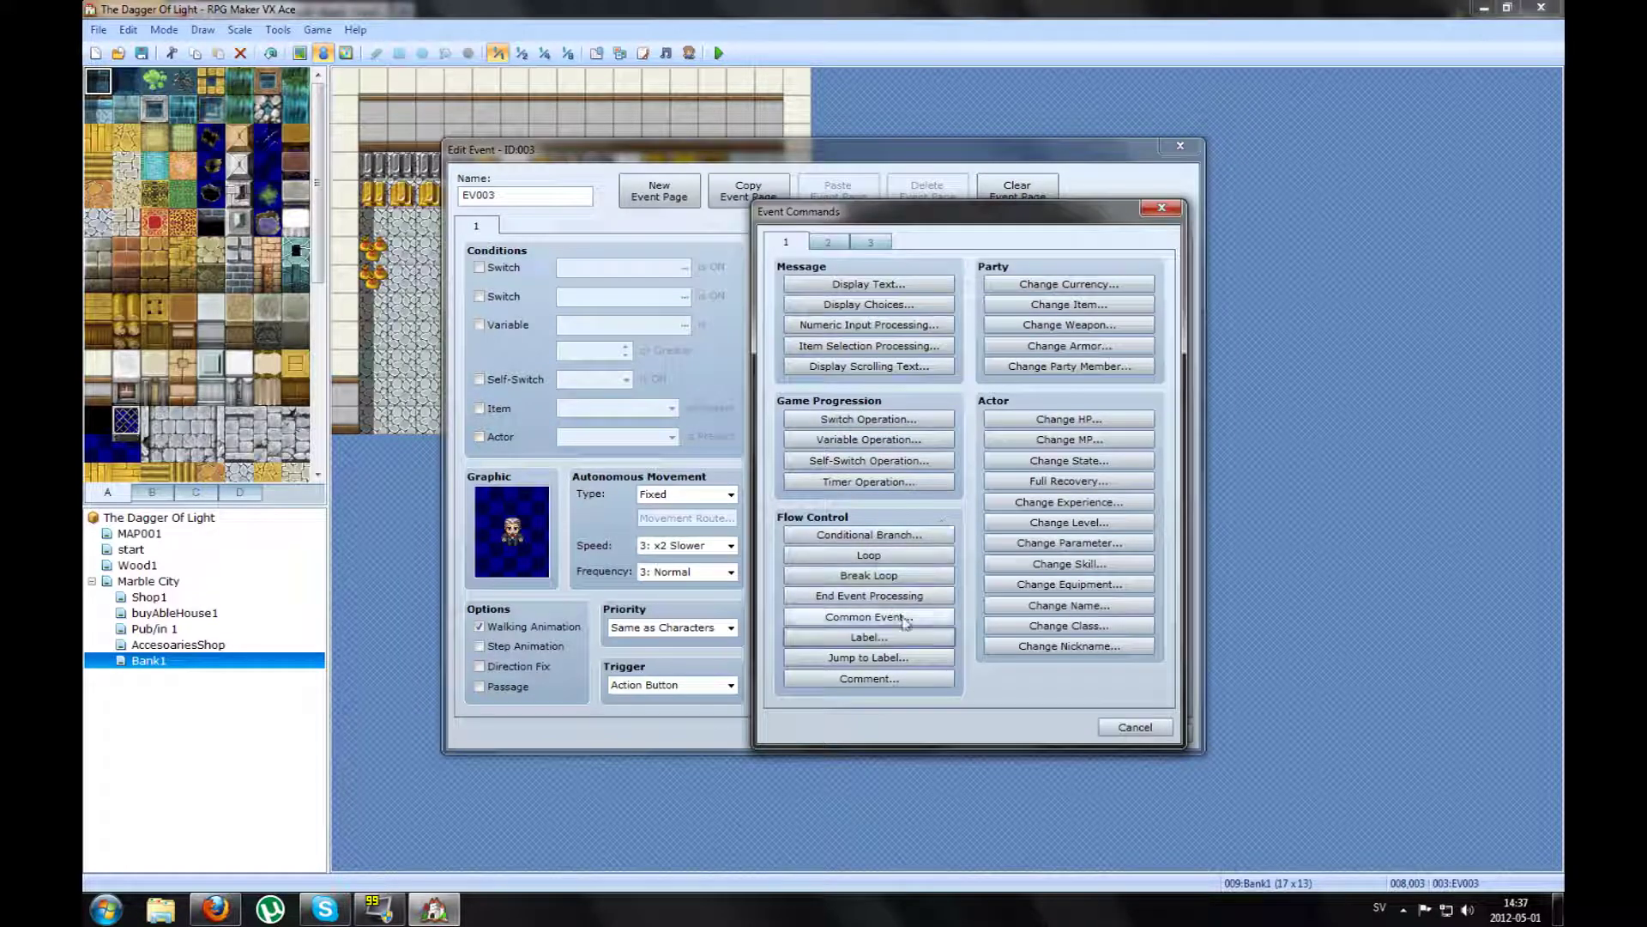
click(881, 657)
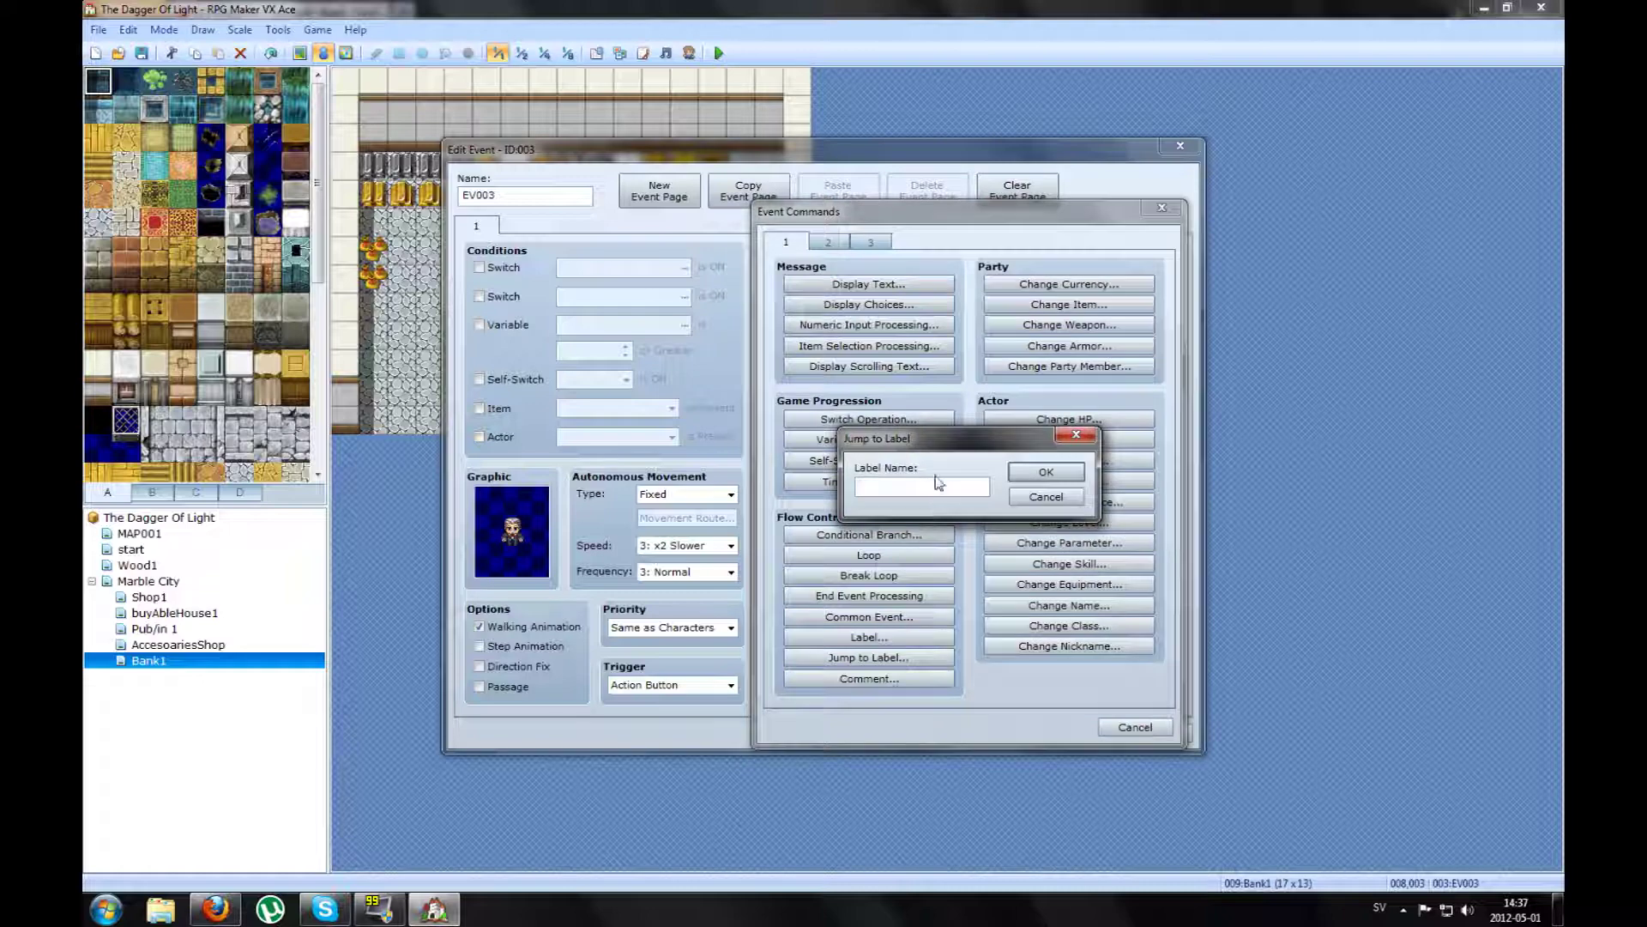
text(Withdraw)
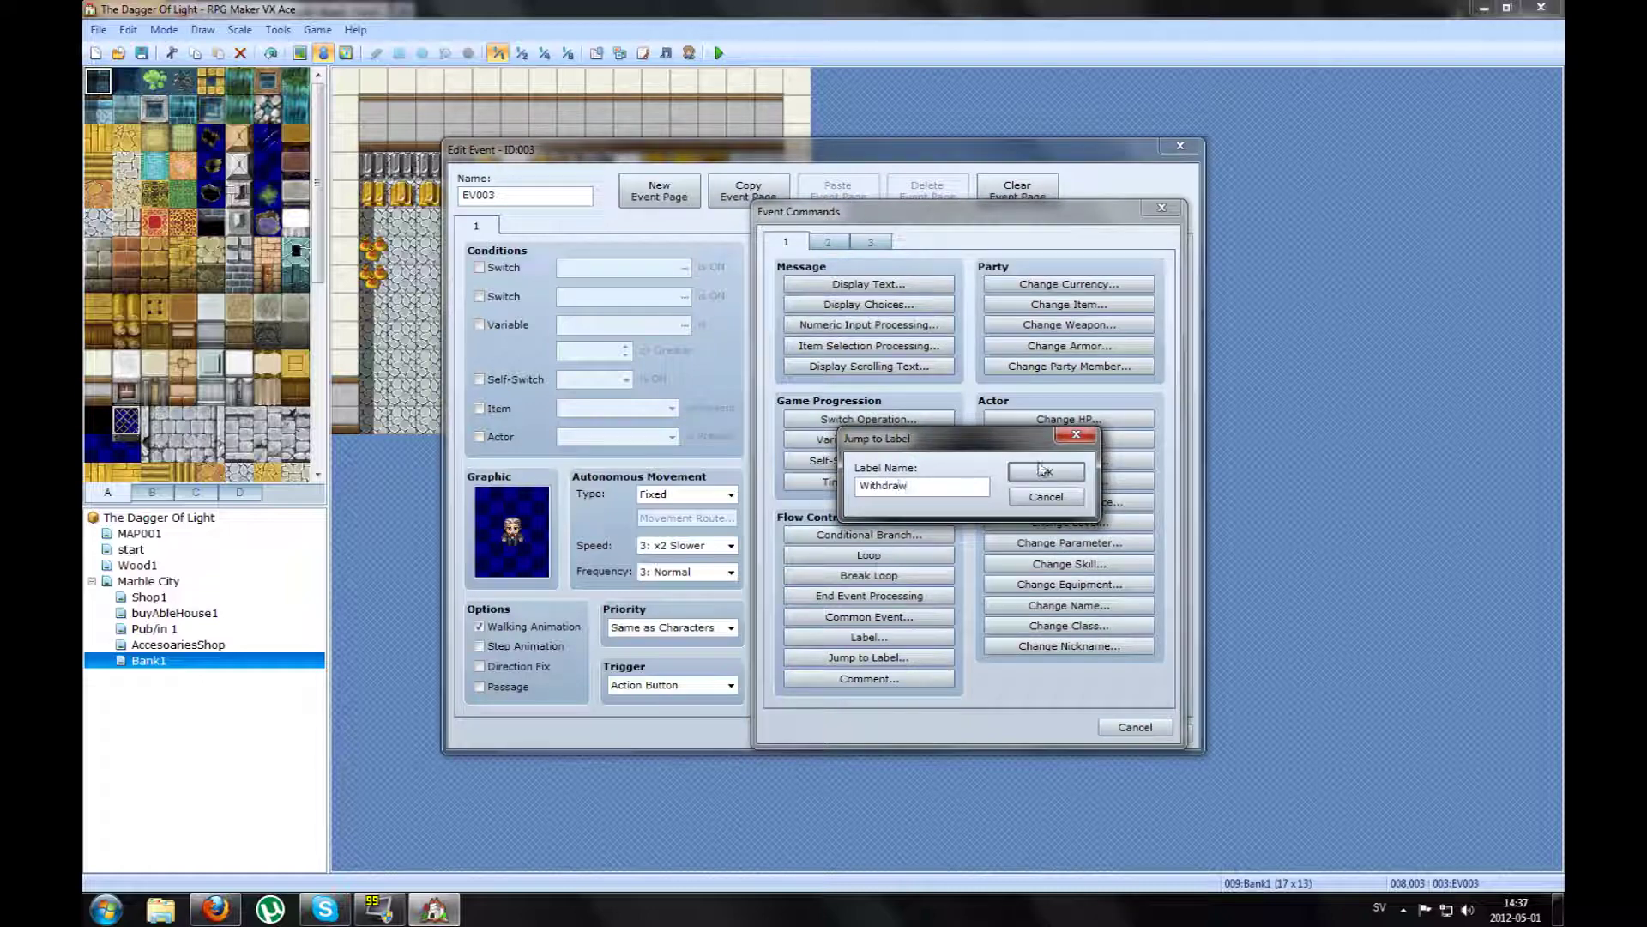
click(1045, 472)
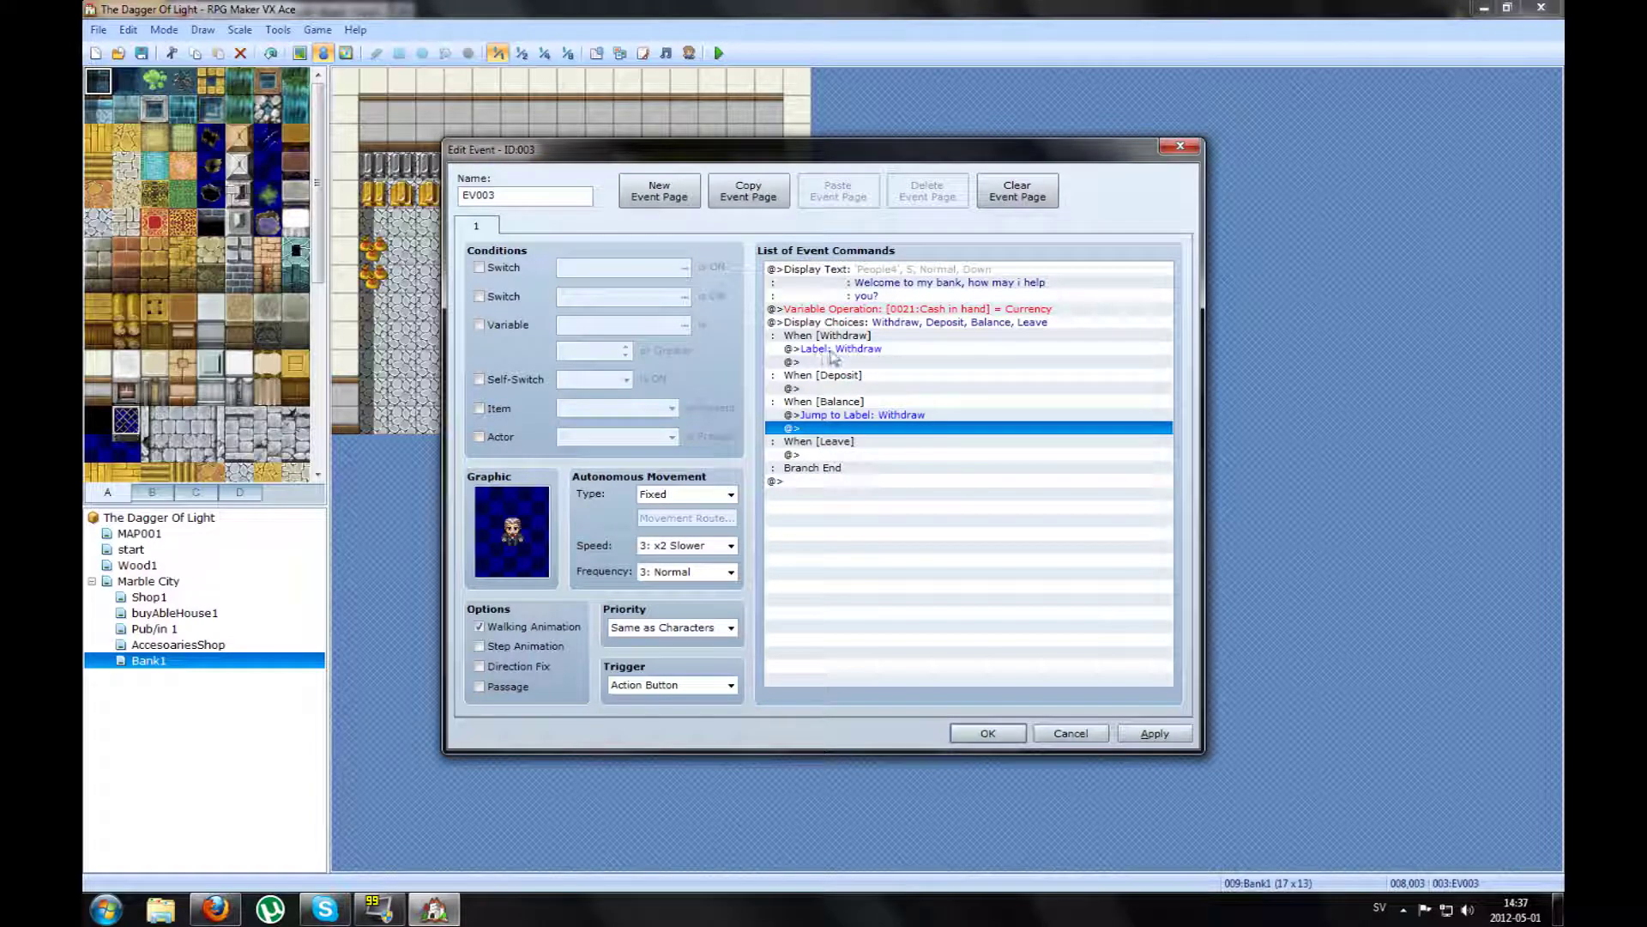
Delete the trial jump and start a new command under Label: Withdraw
click(825, 350)
click(831, 415)
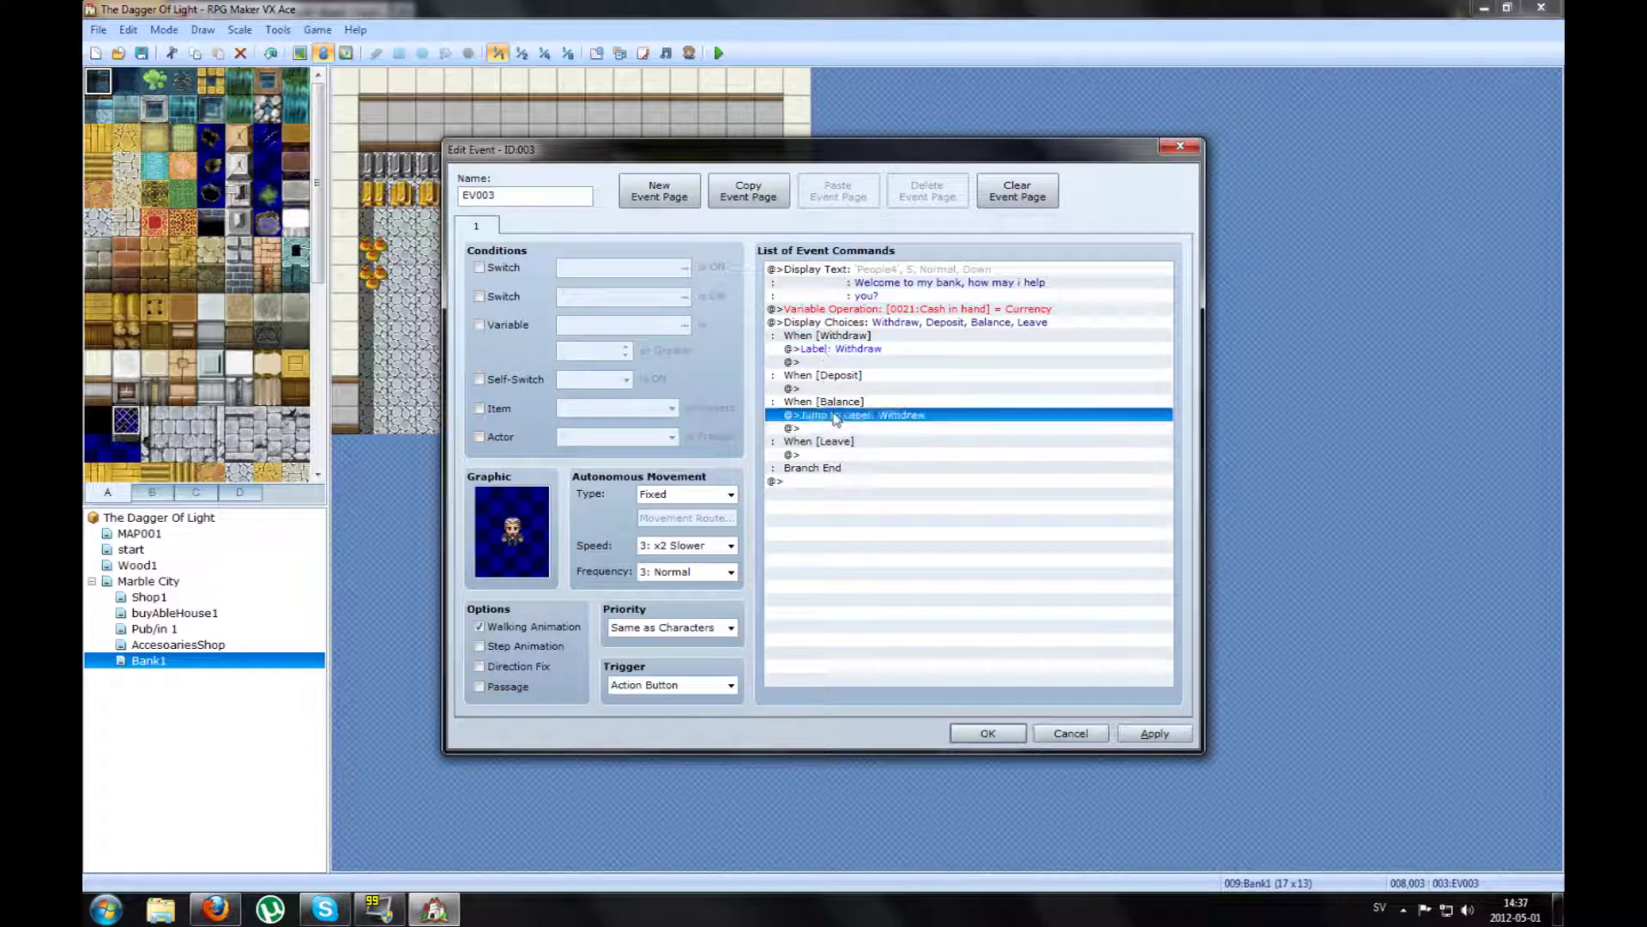
key(Delete)
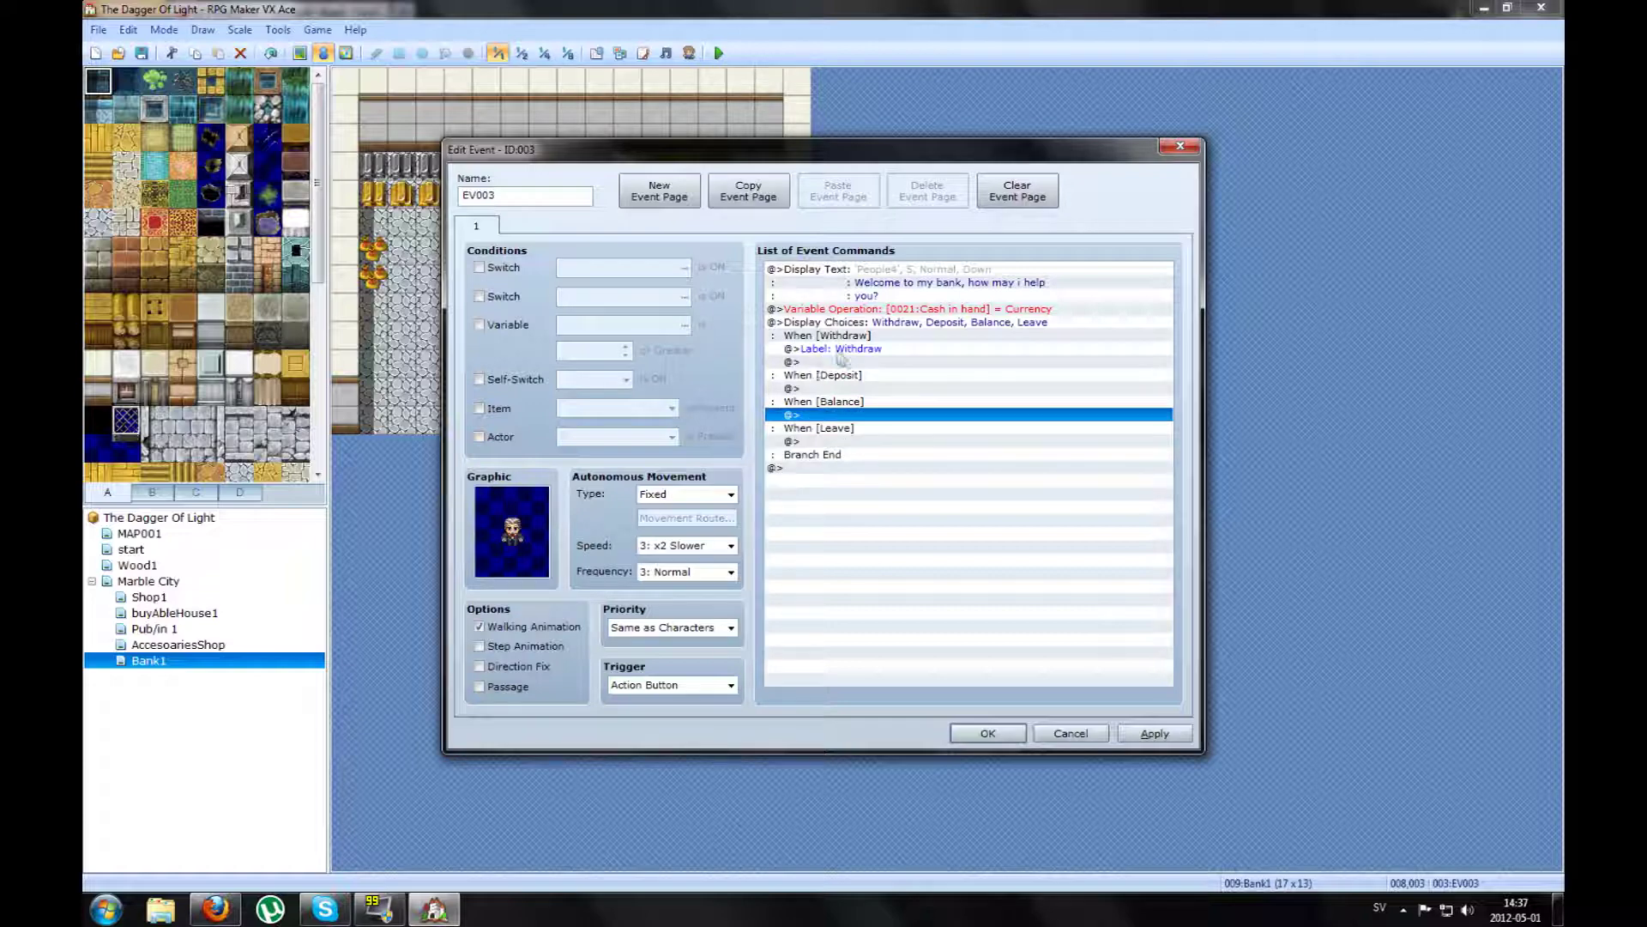
click(822, 349)
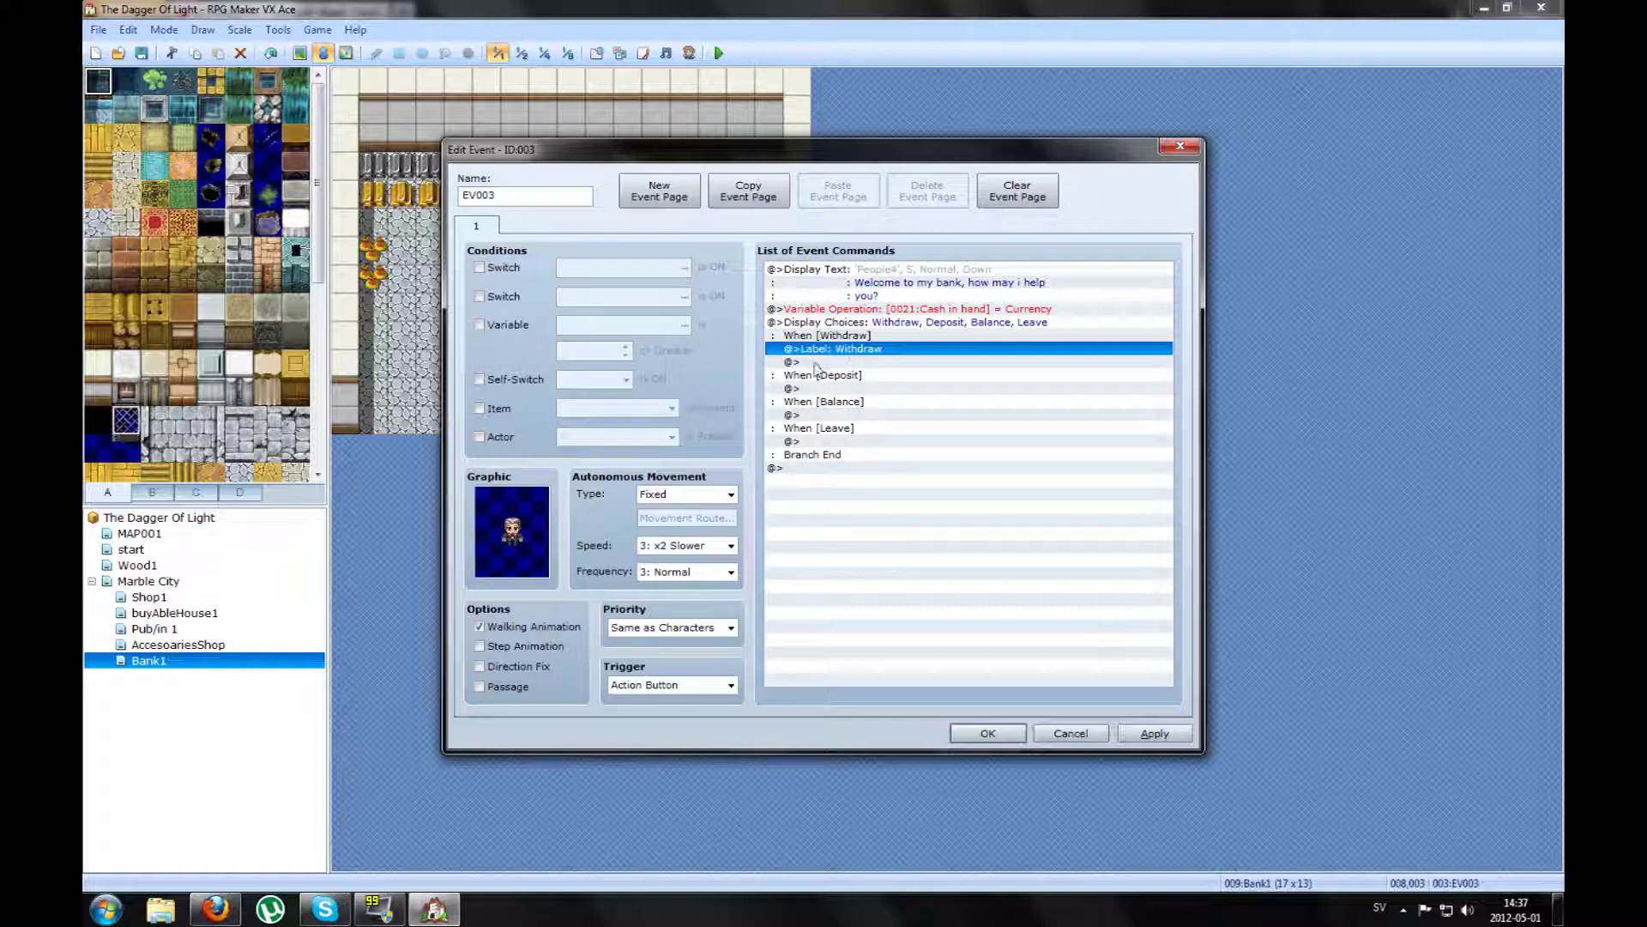
double_click(820, 362)
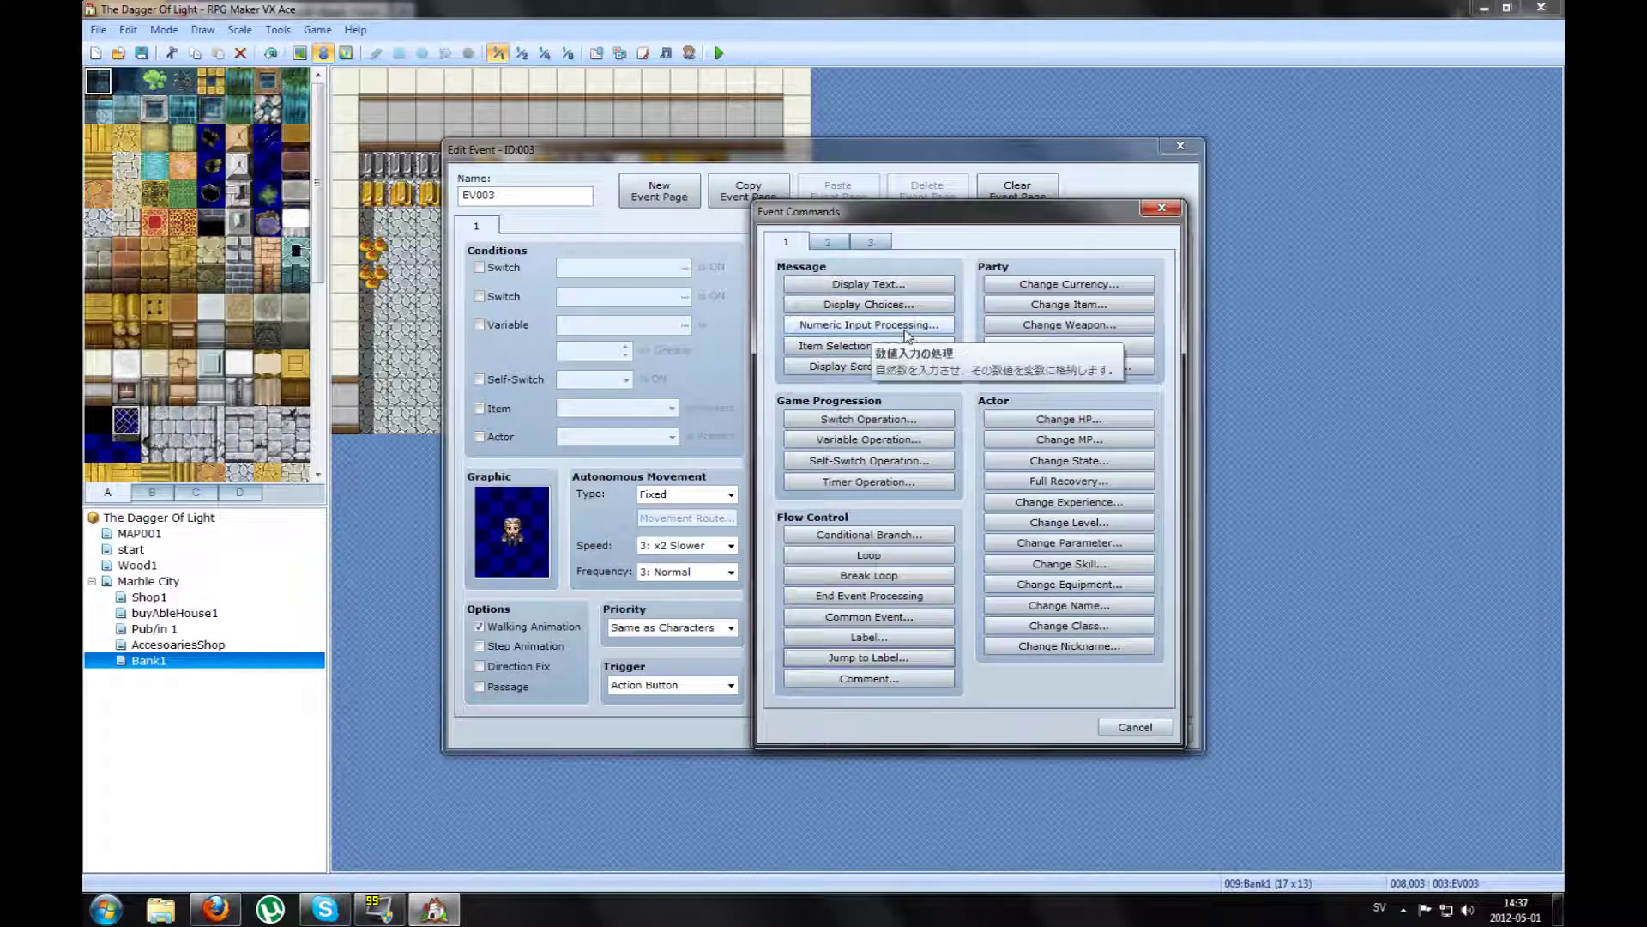
Add Numeric Input Processing storing a 6-digit number in variable 0024:Withdraw
click(858, 325)
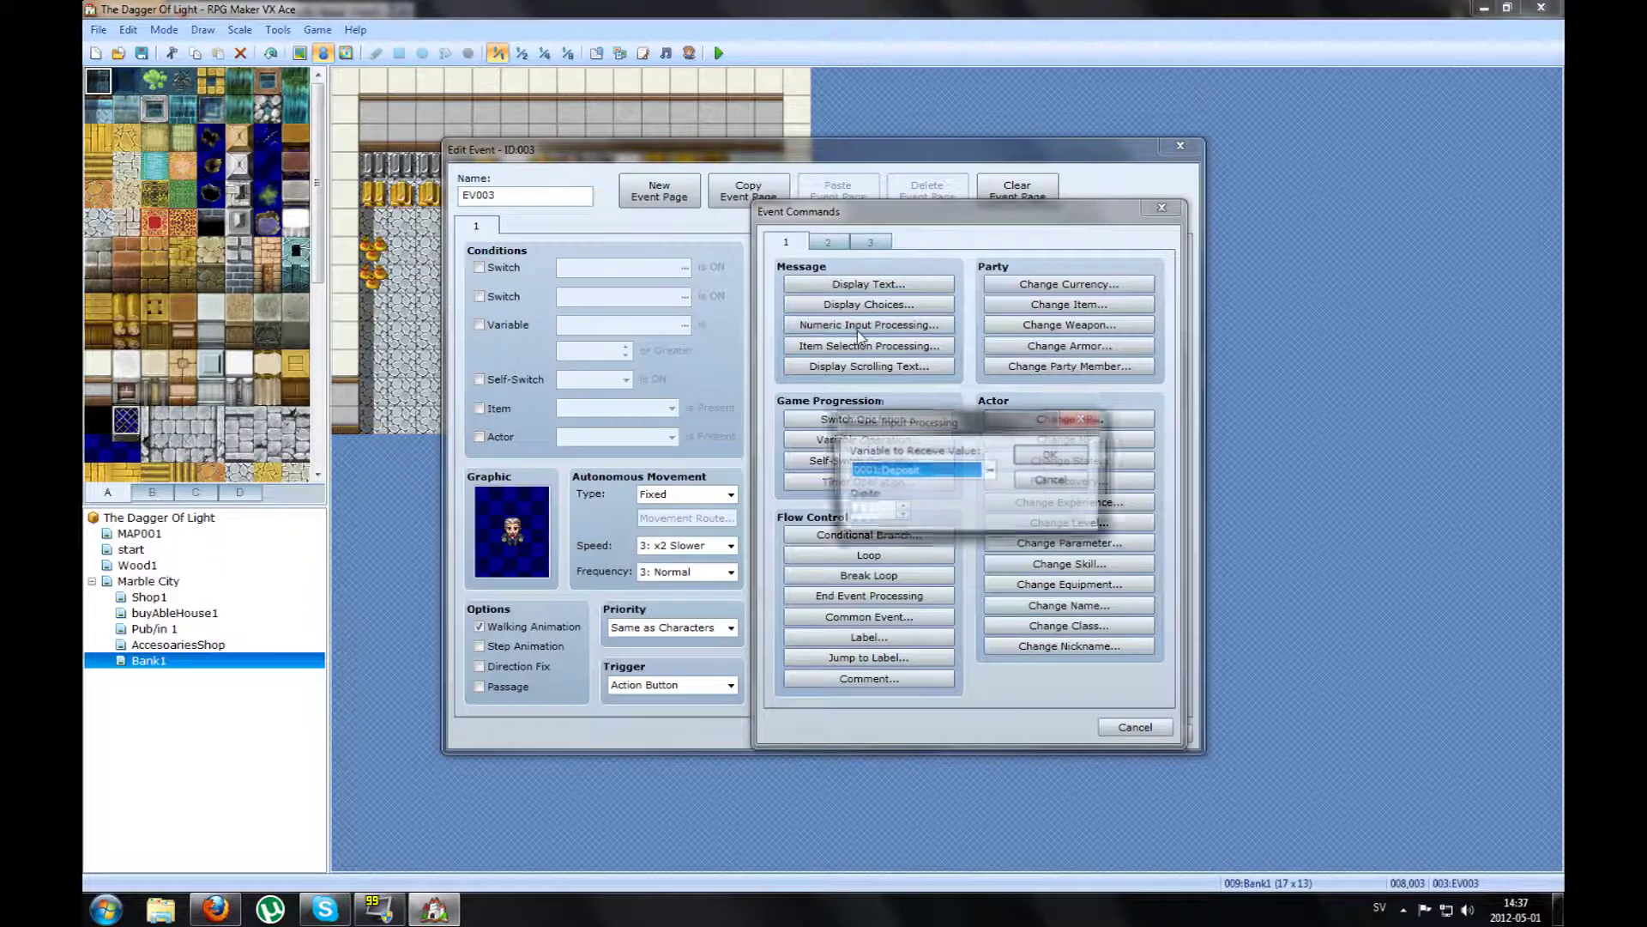
click(991, 471)
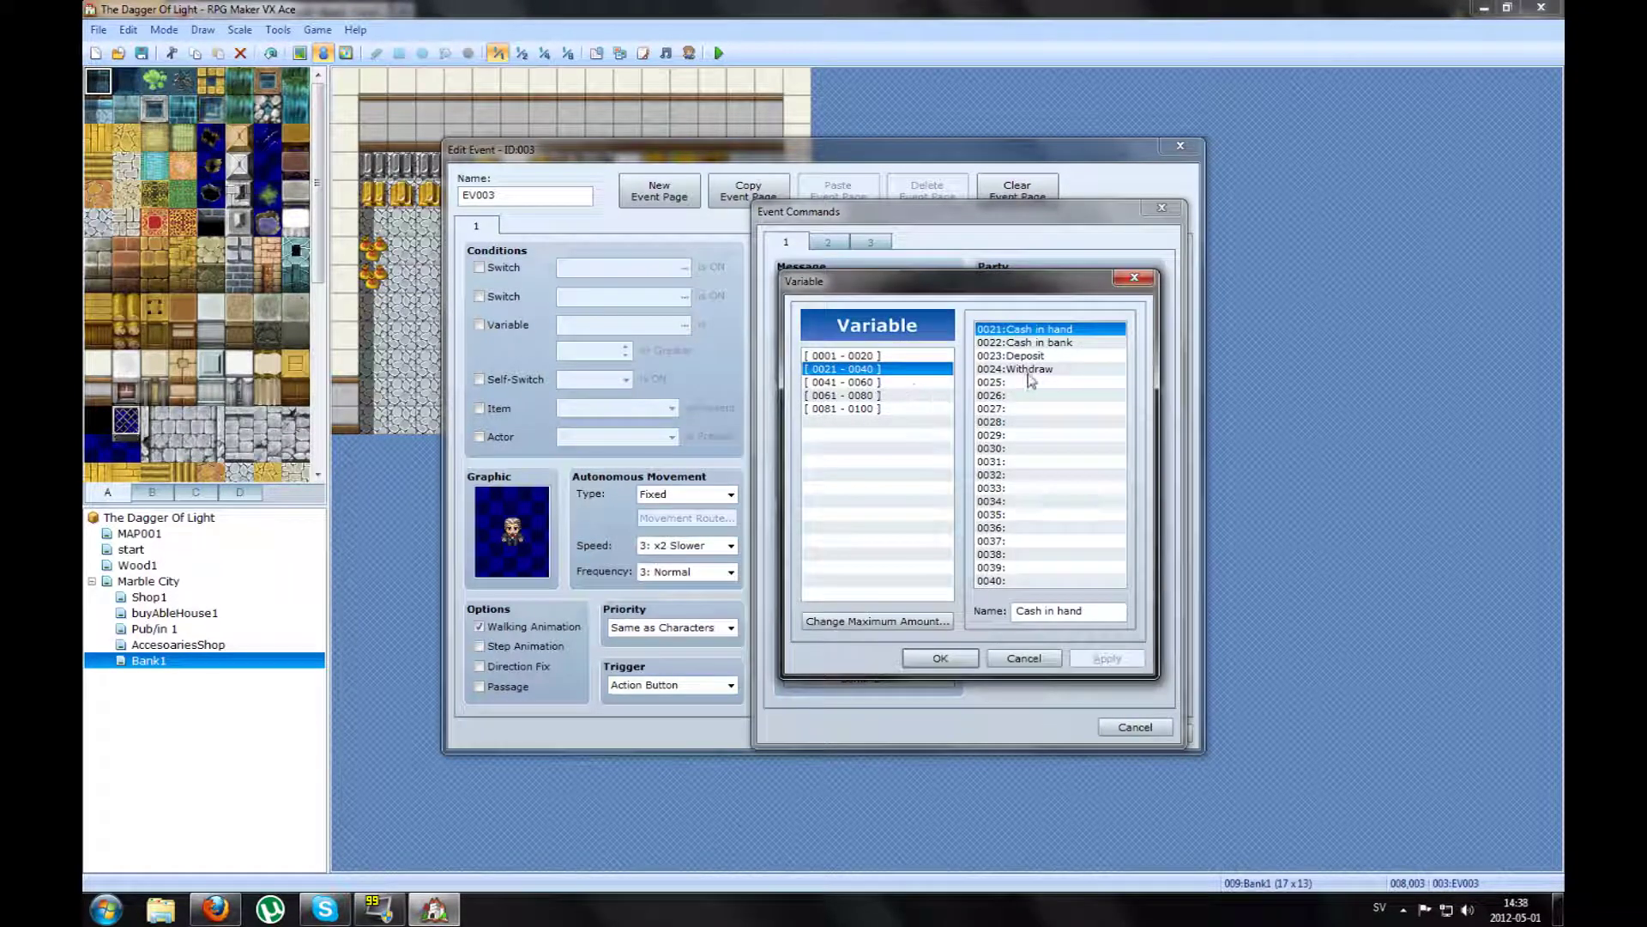
double_click(1066, 369)
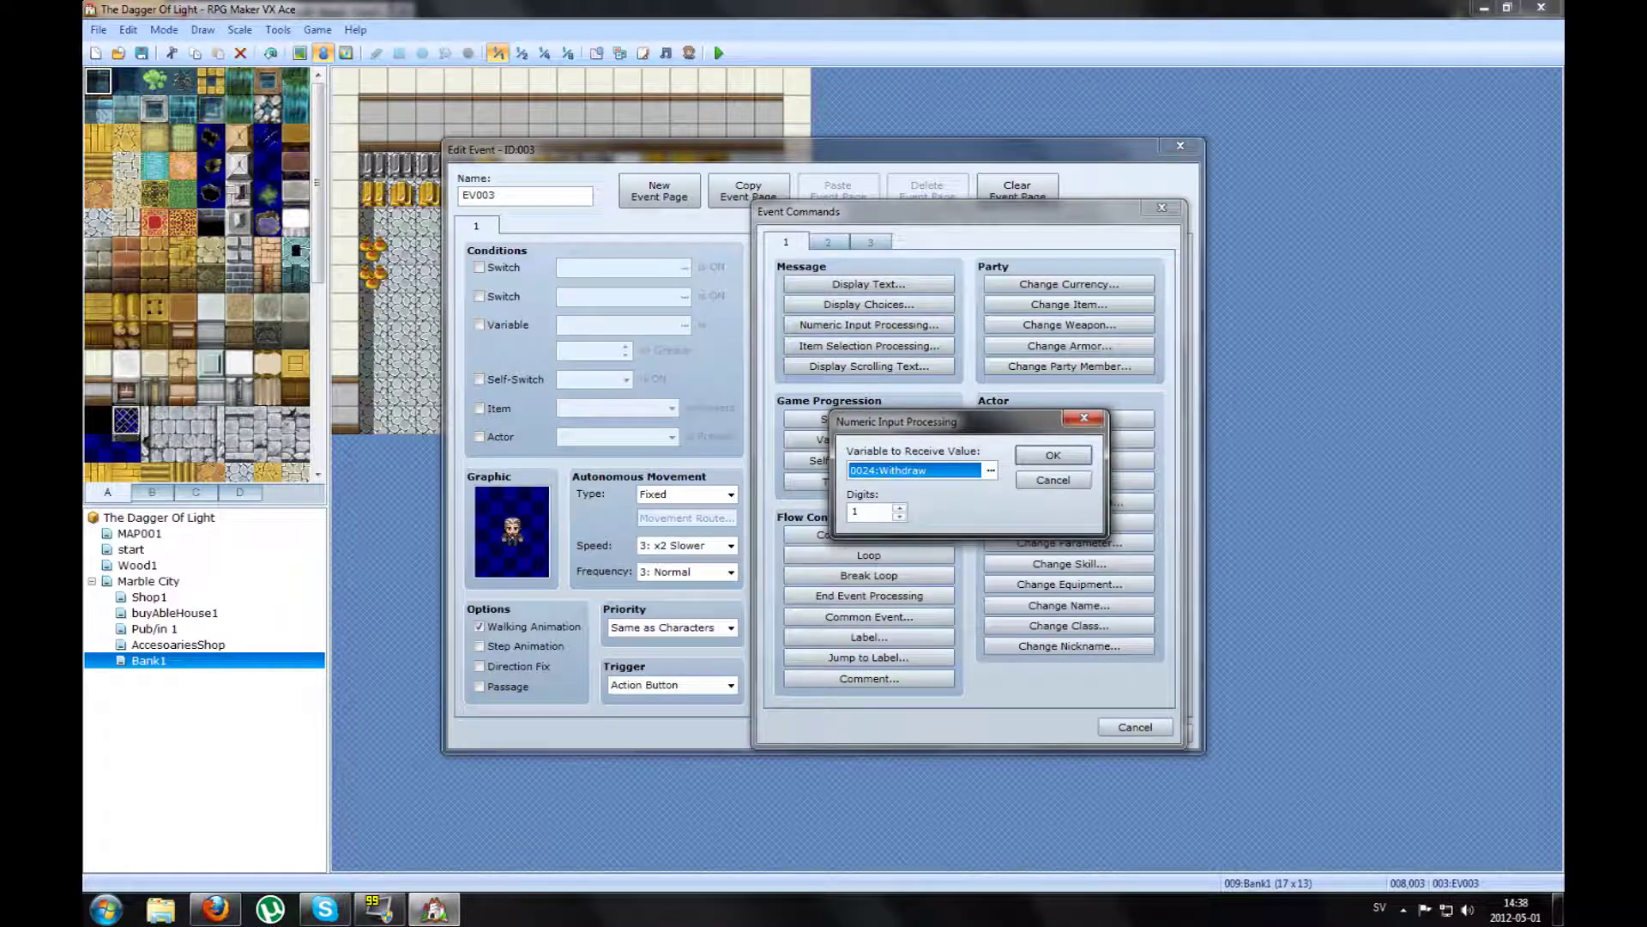
key(Tab)
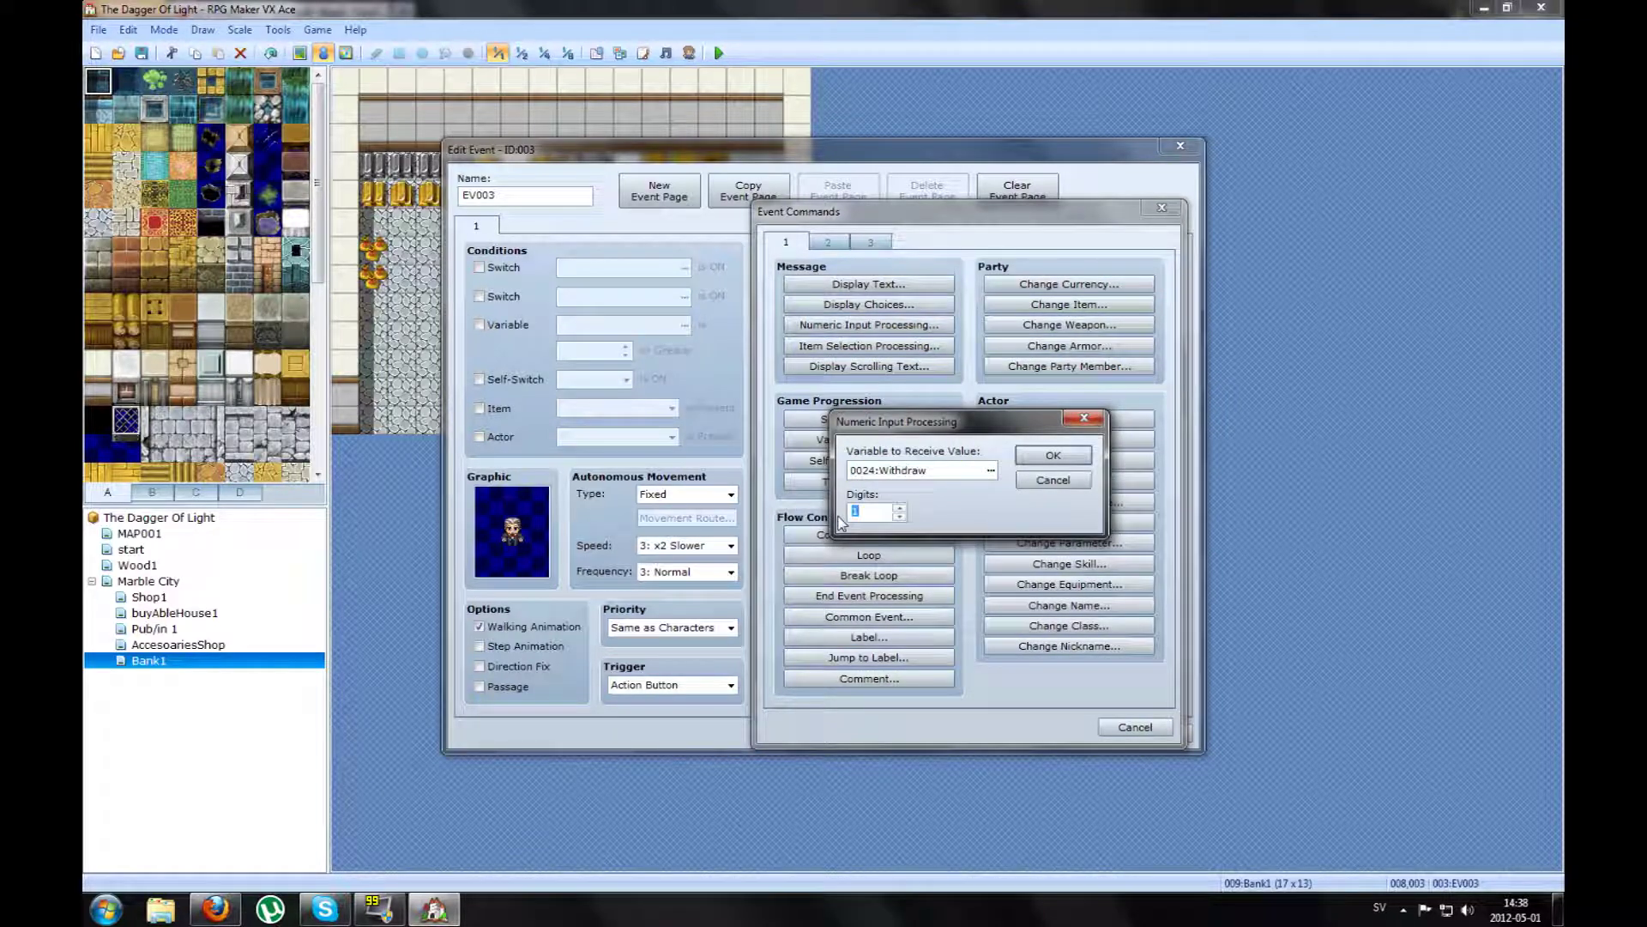
text(6)
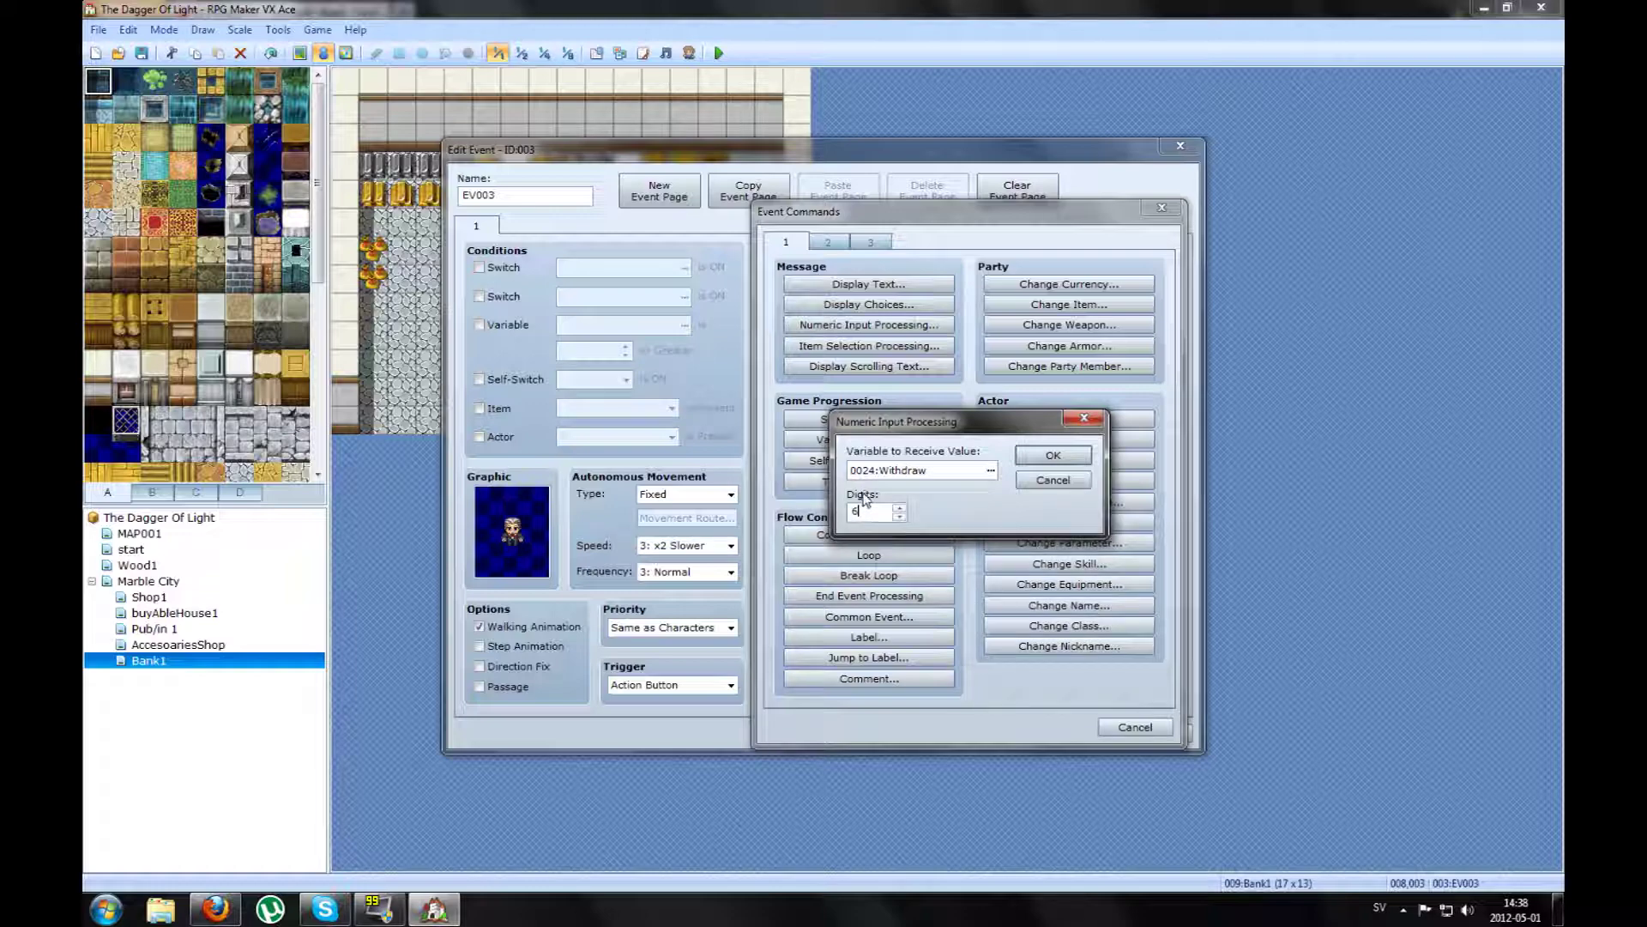
click(1055, 454)
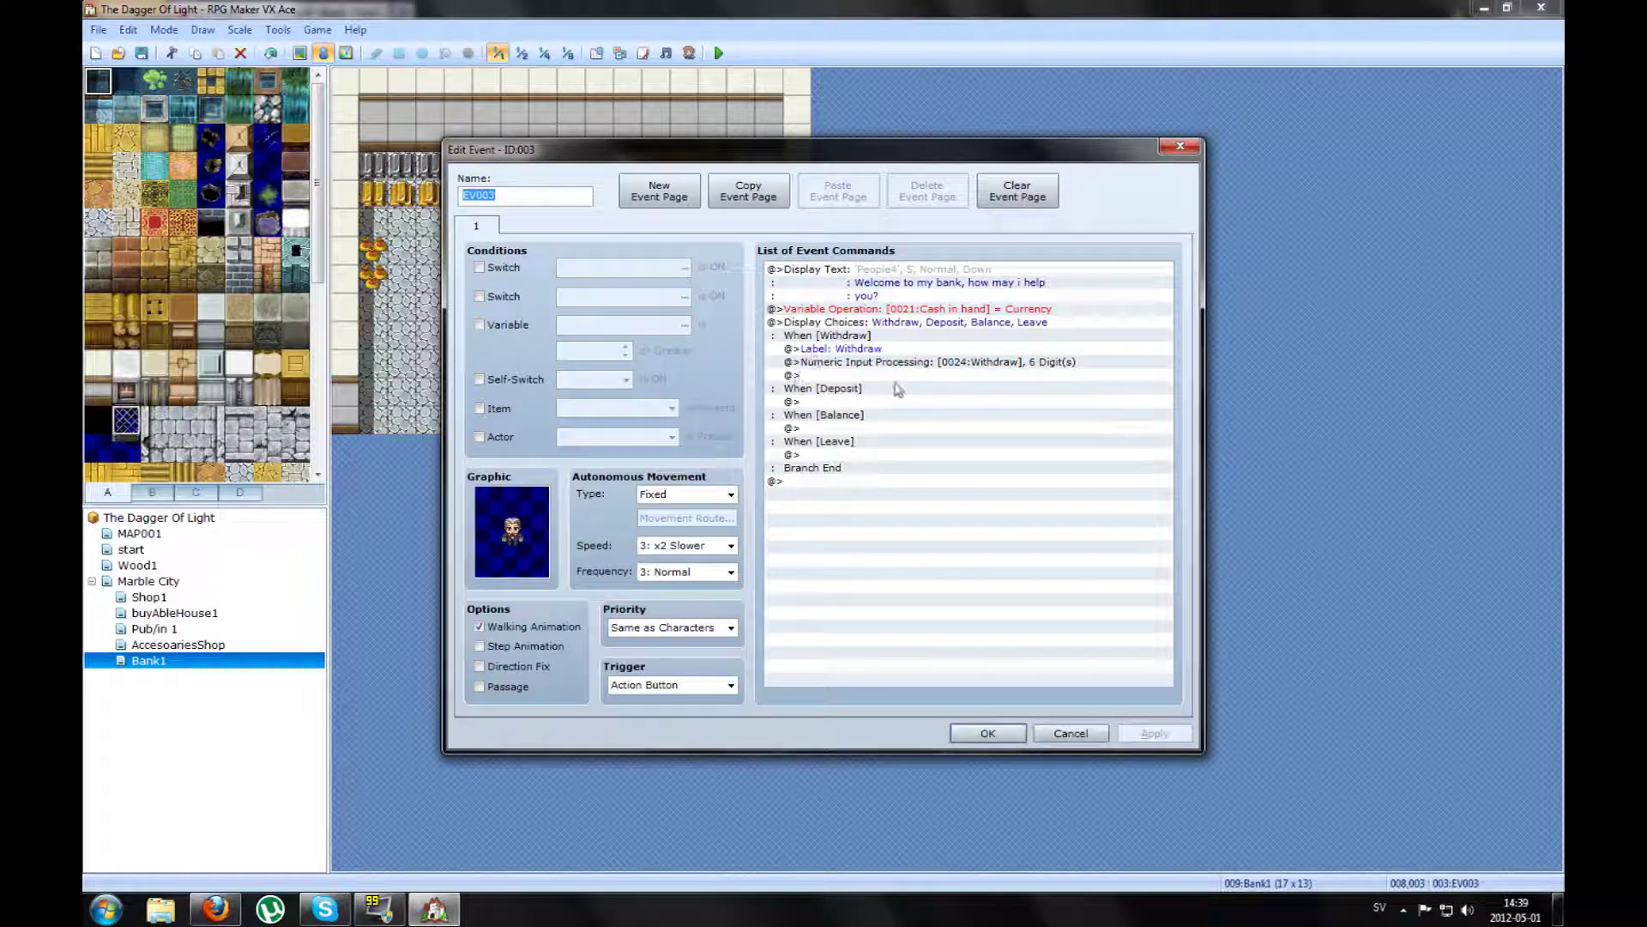
Add a Display Text after the number input: 'You want to withdraw \v[24]?'
click(819, 378)
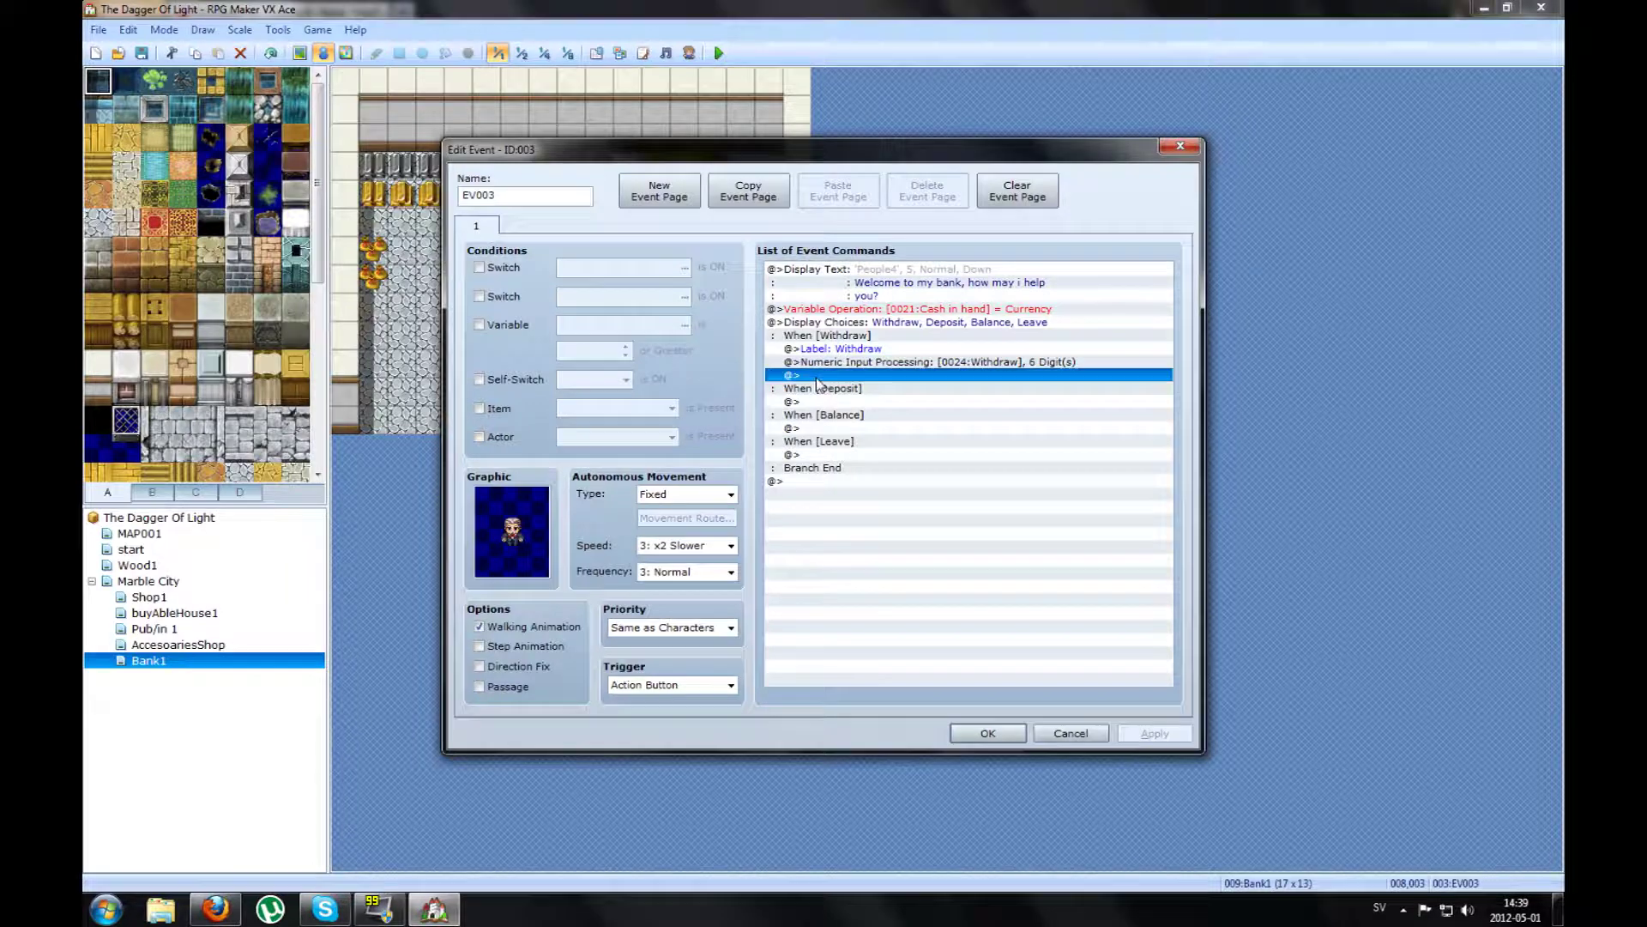
double_click(818, 377)
drag(964, 221, 439, 282)
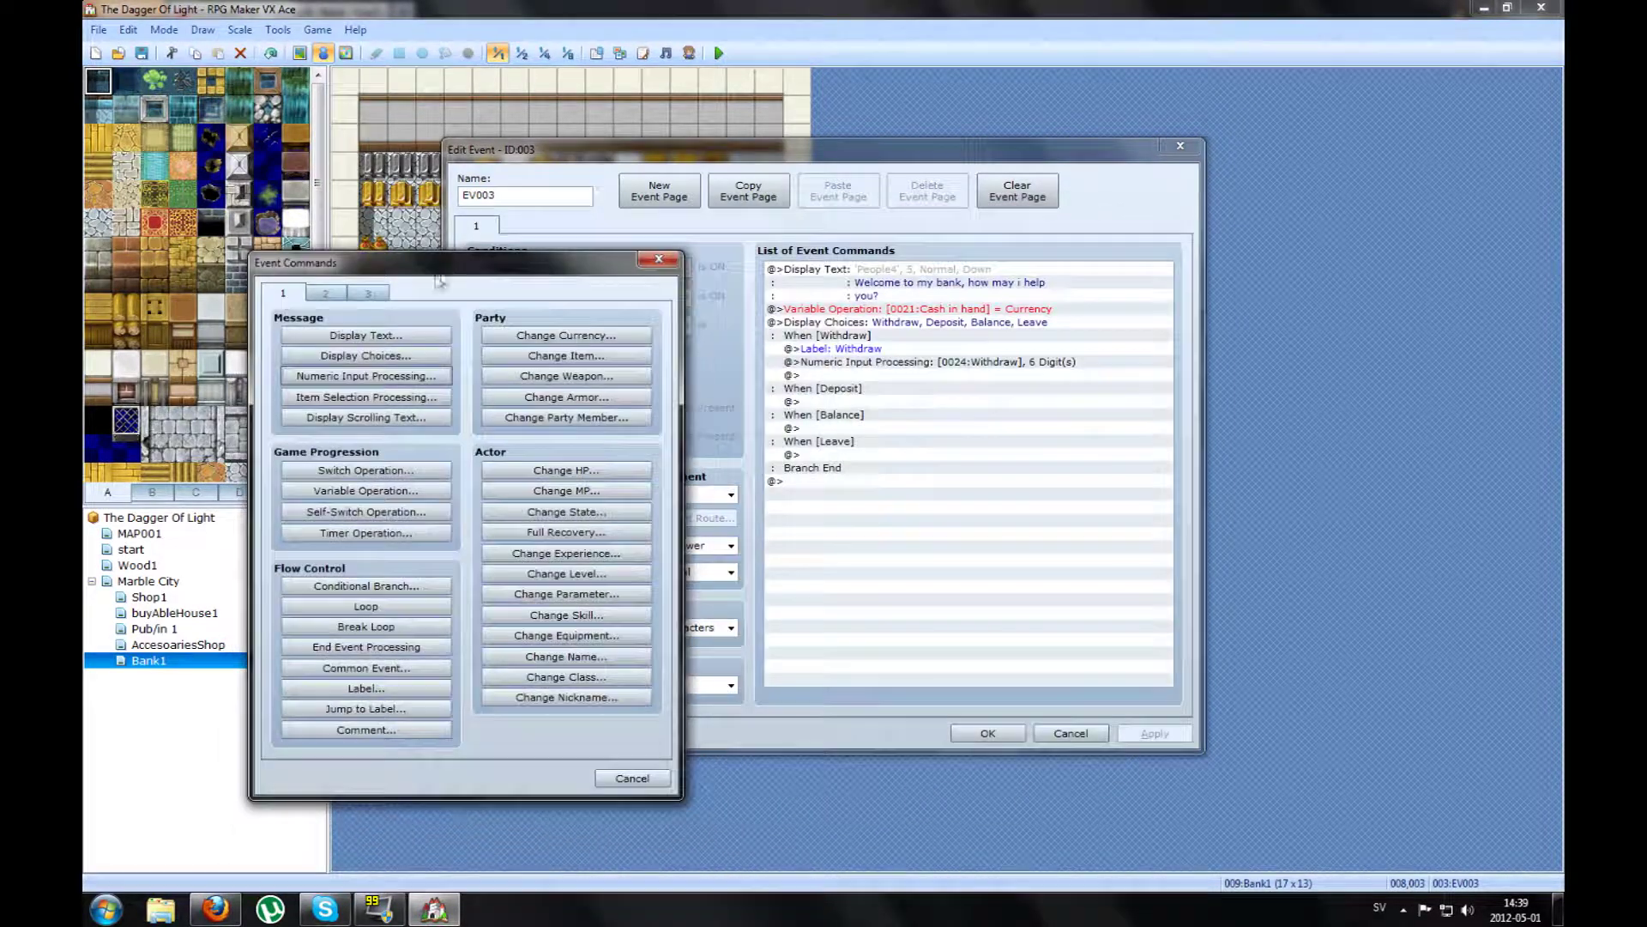
click(375, 338)
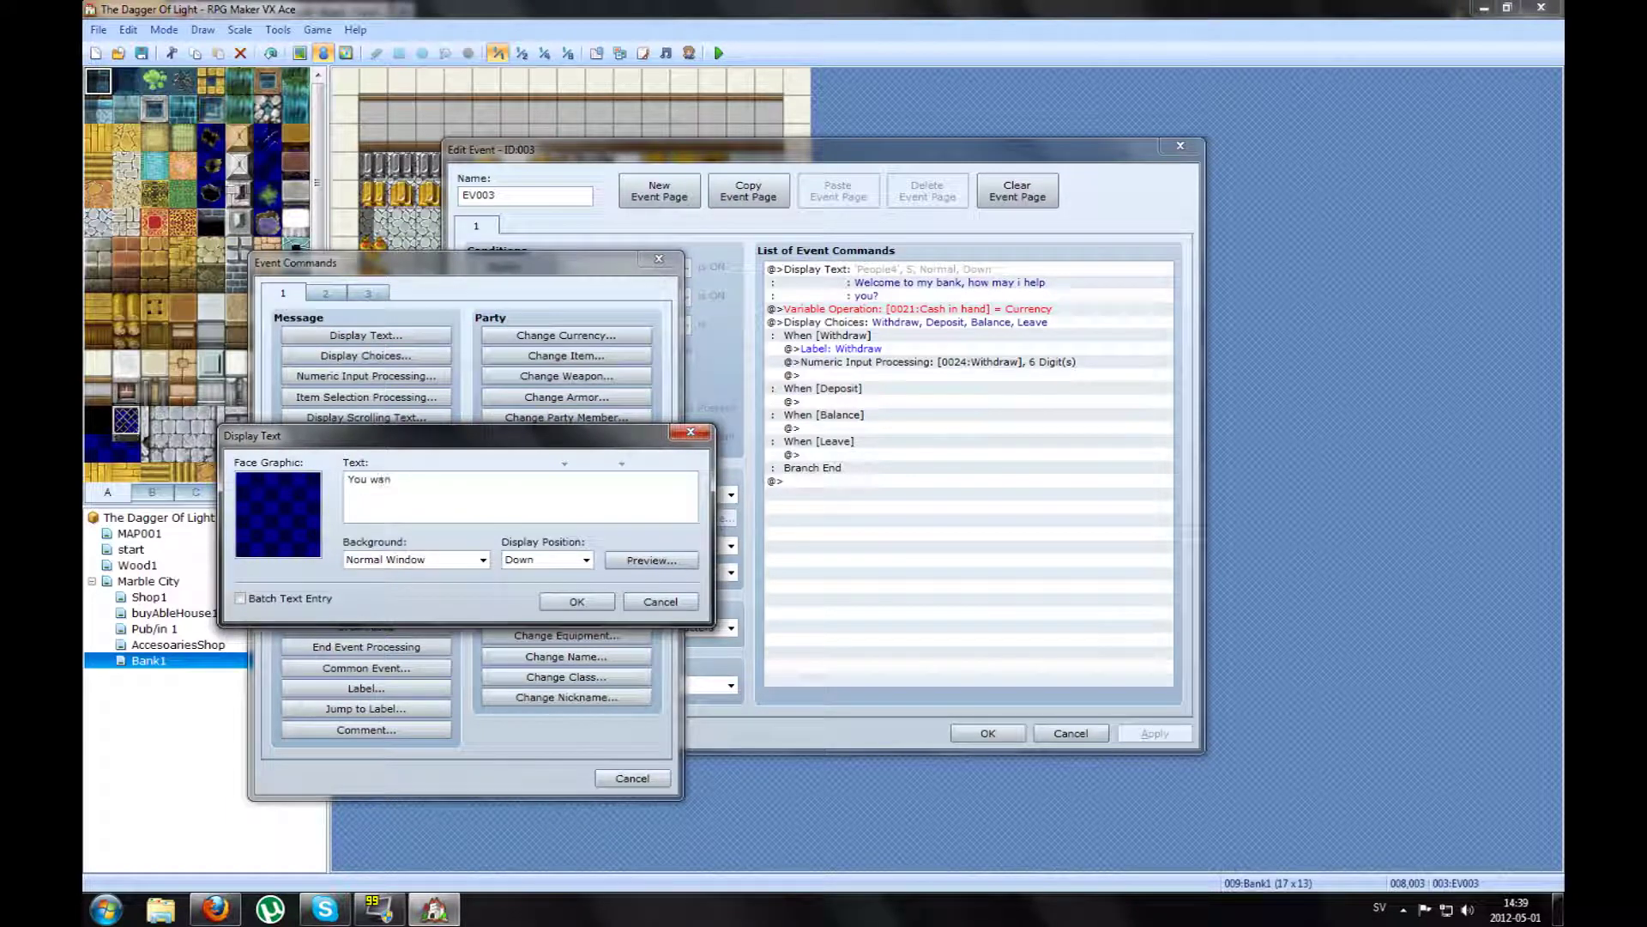
text(You want to withdraw \v[)
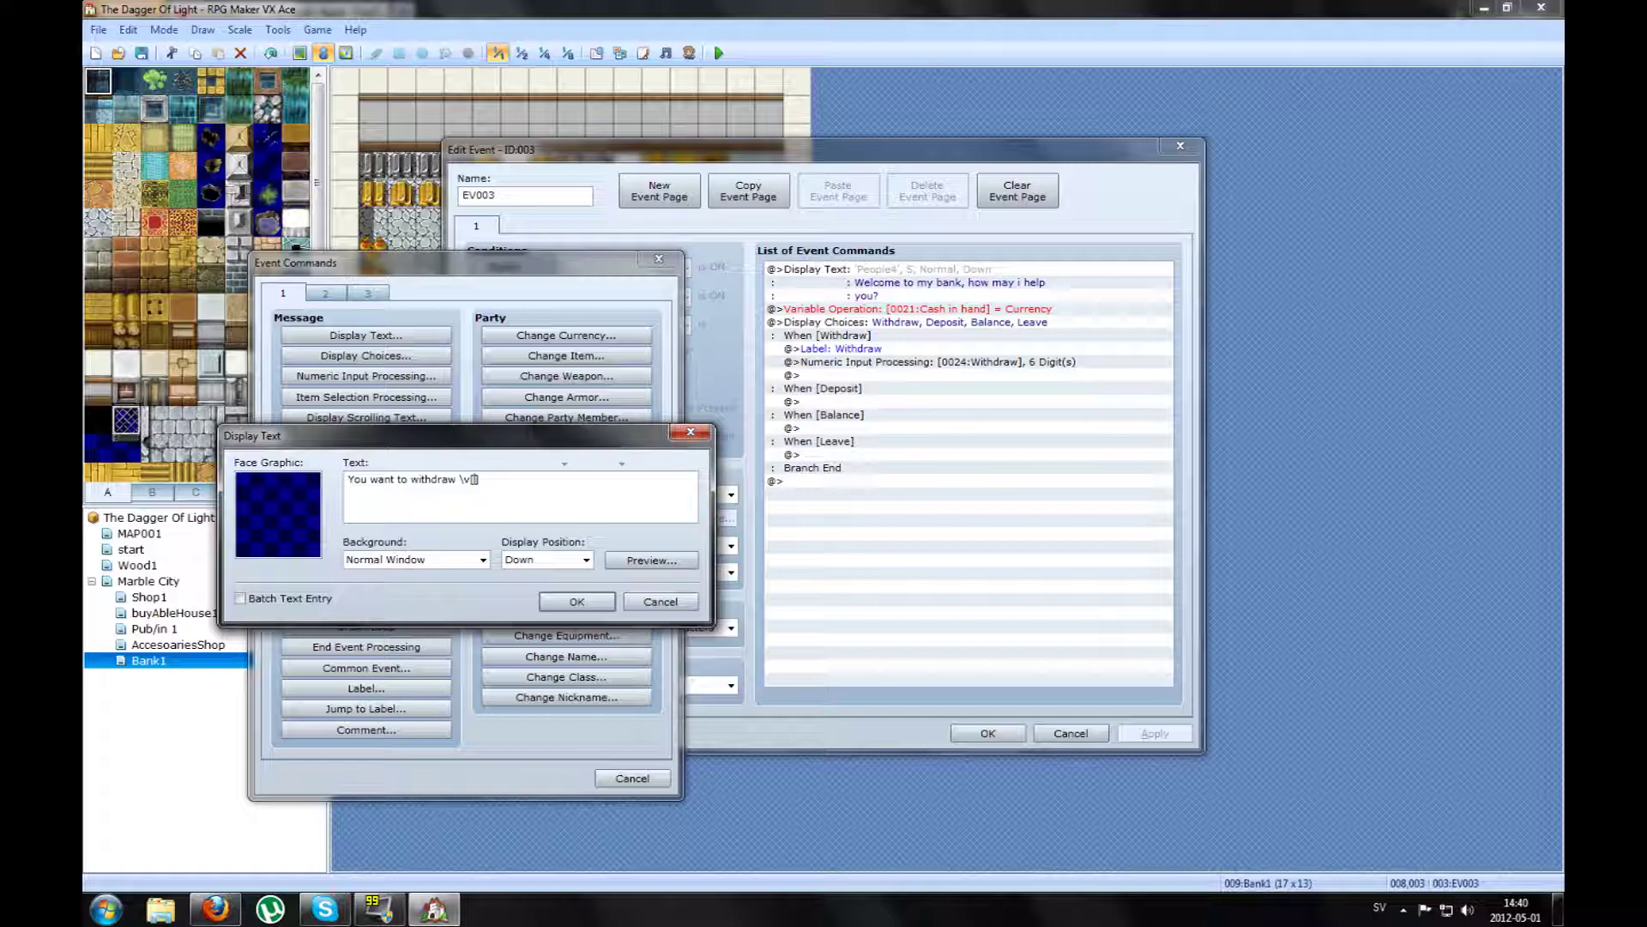
text(2])
mouse_move(374, 473)
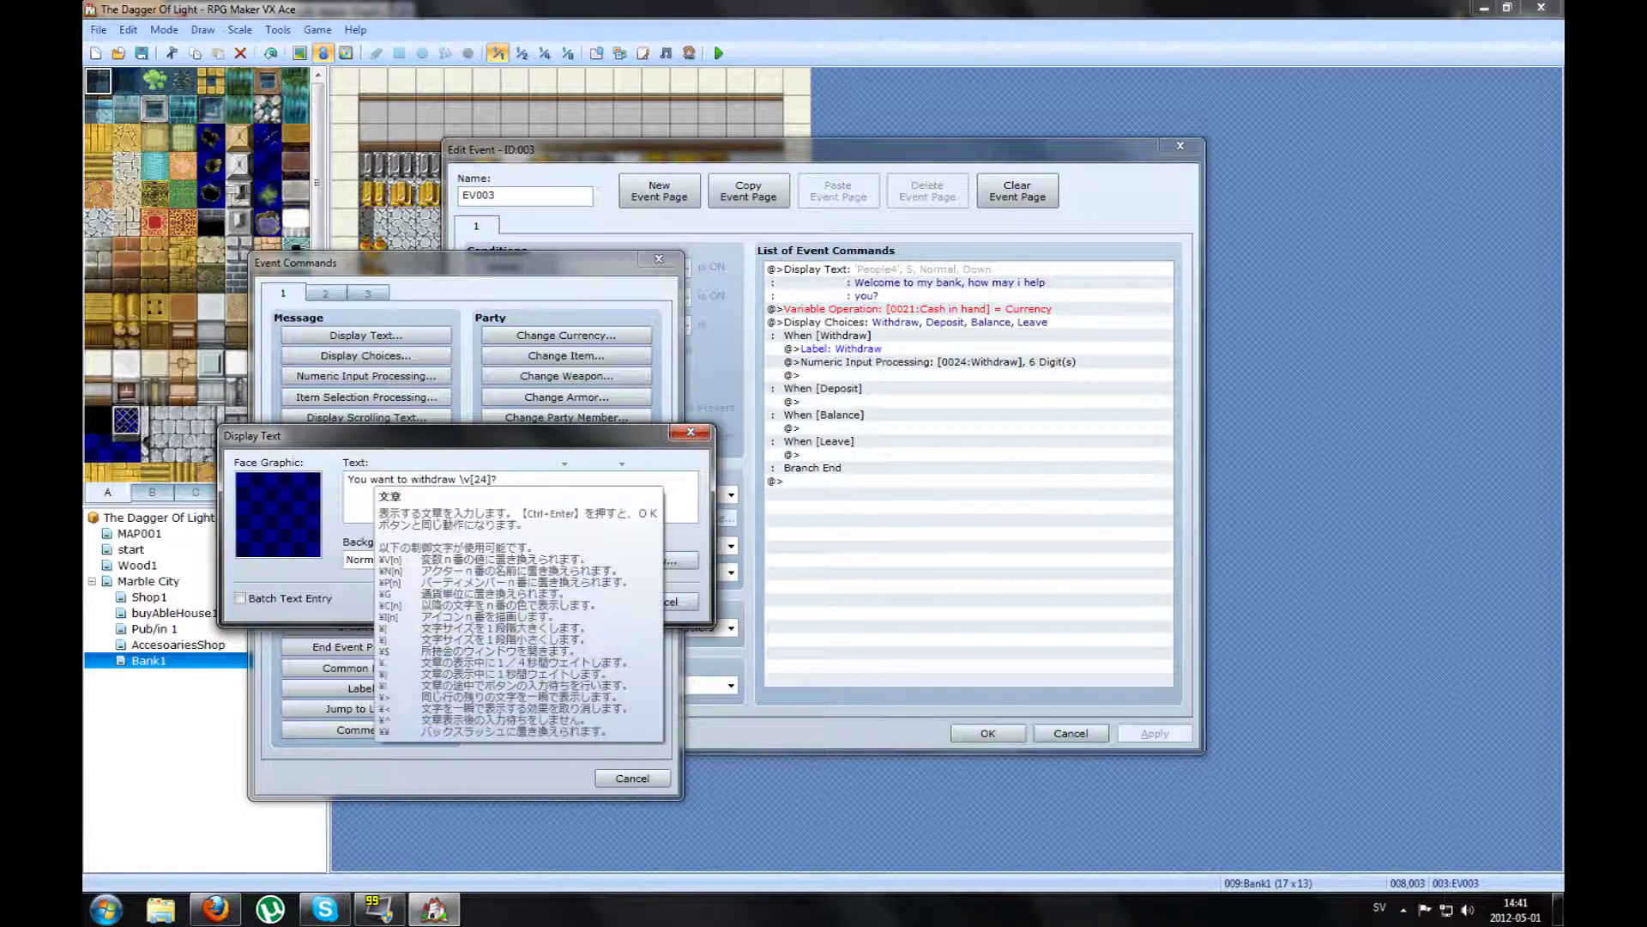
drag(463, 479, 491, 478)
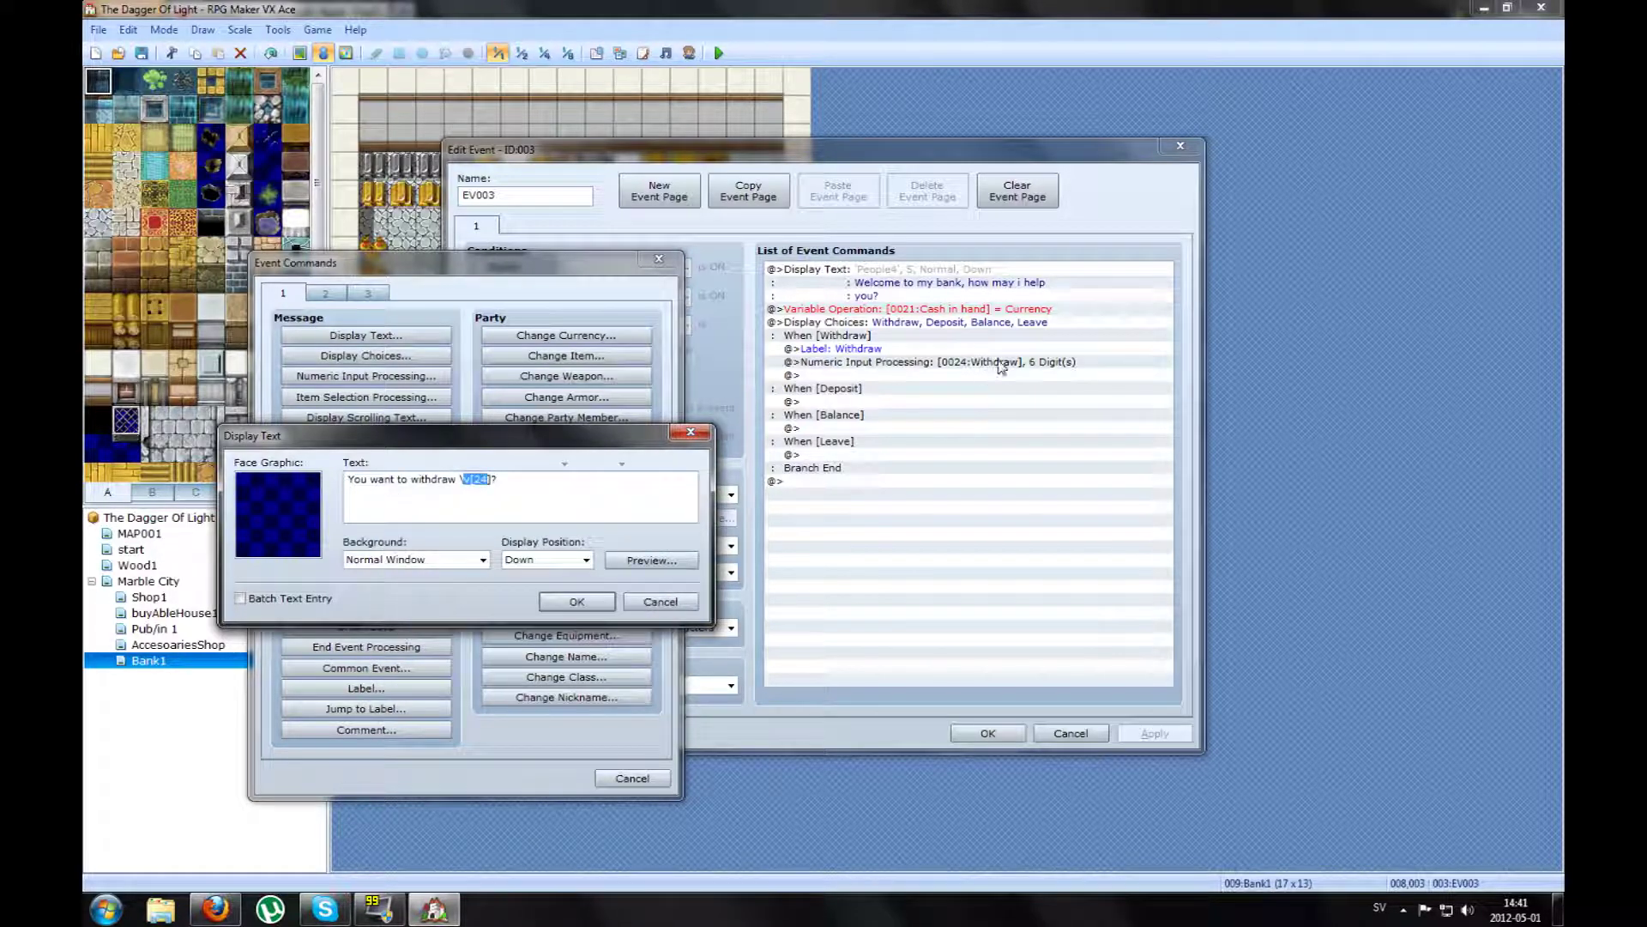
click(497, 479)
click(587, 604)
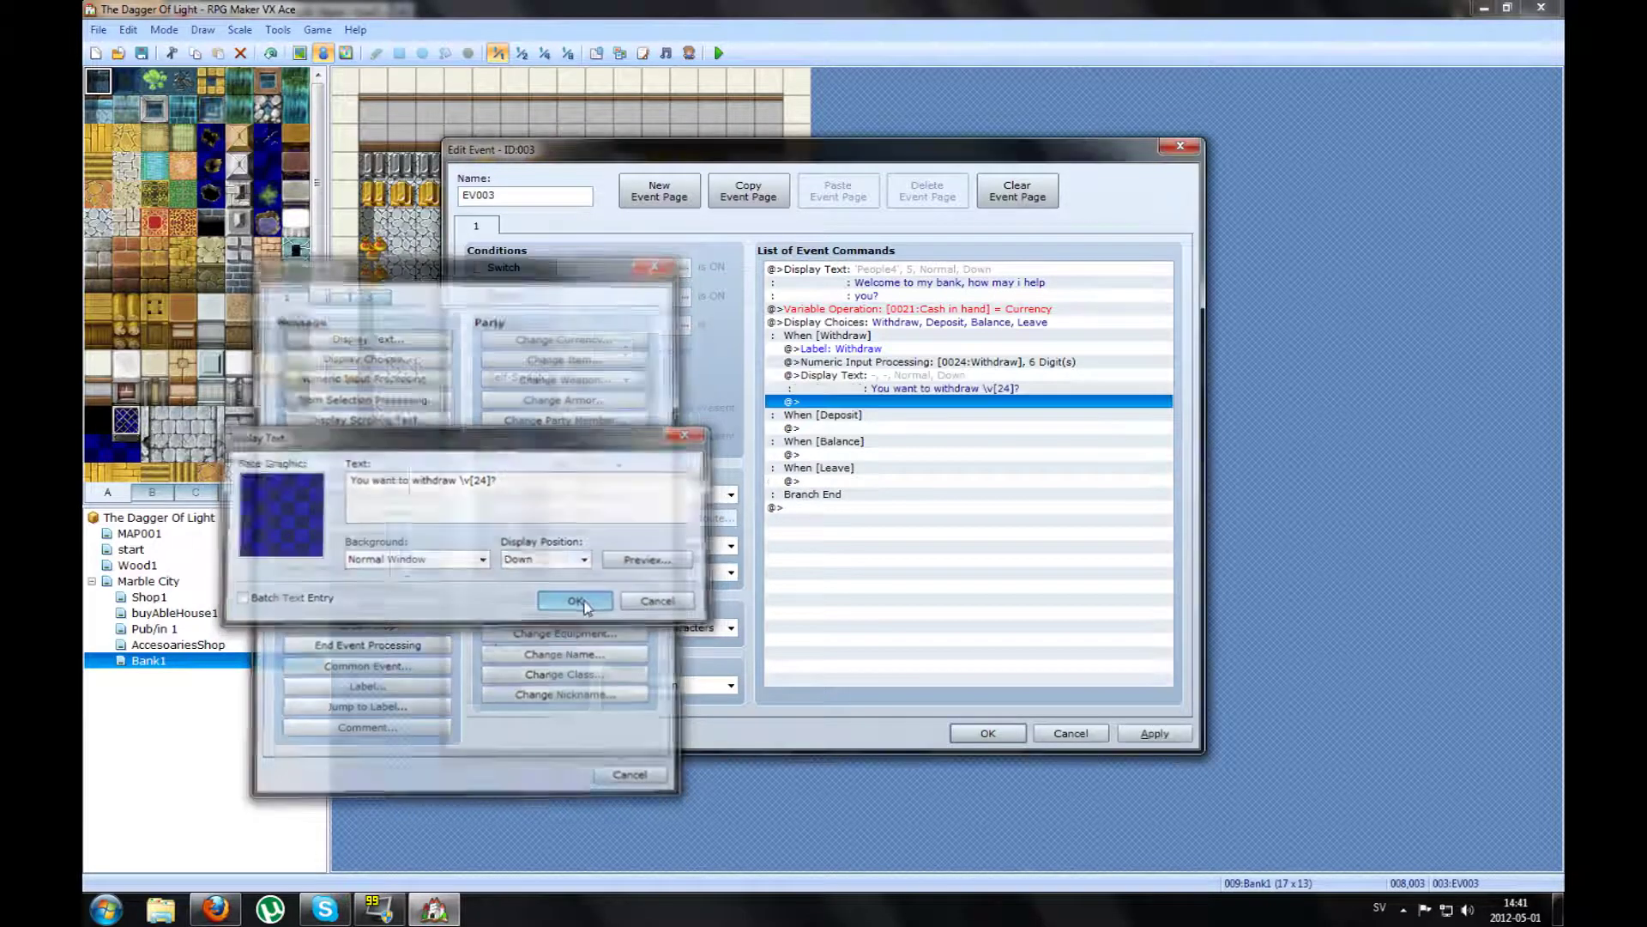
Apply the event changes and add a Yes/No Display Choices after the withdraw question
key(alt+a)
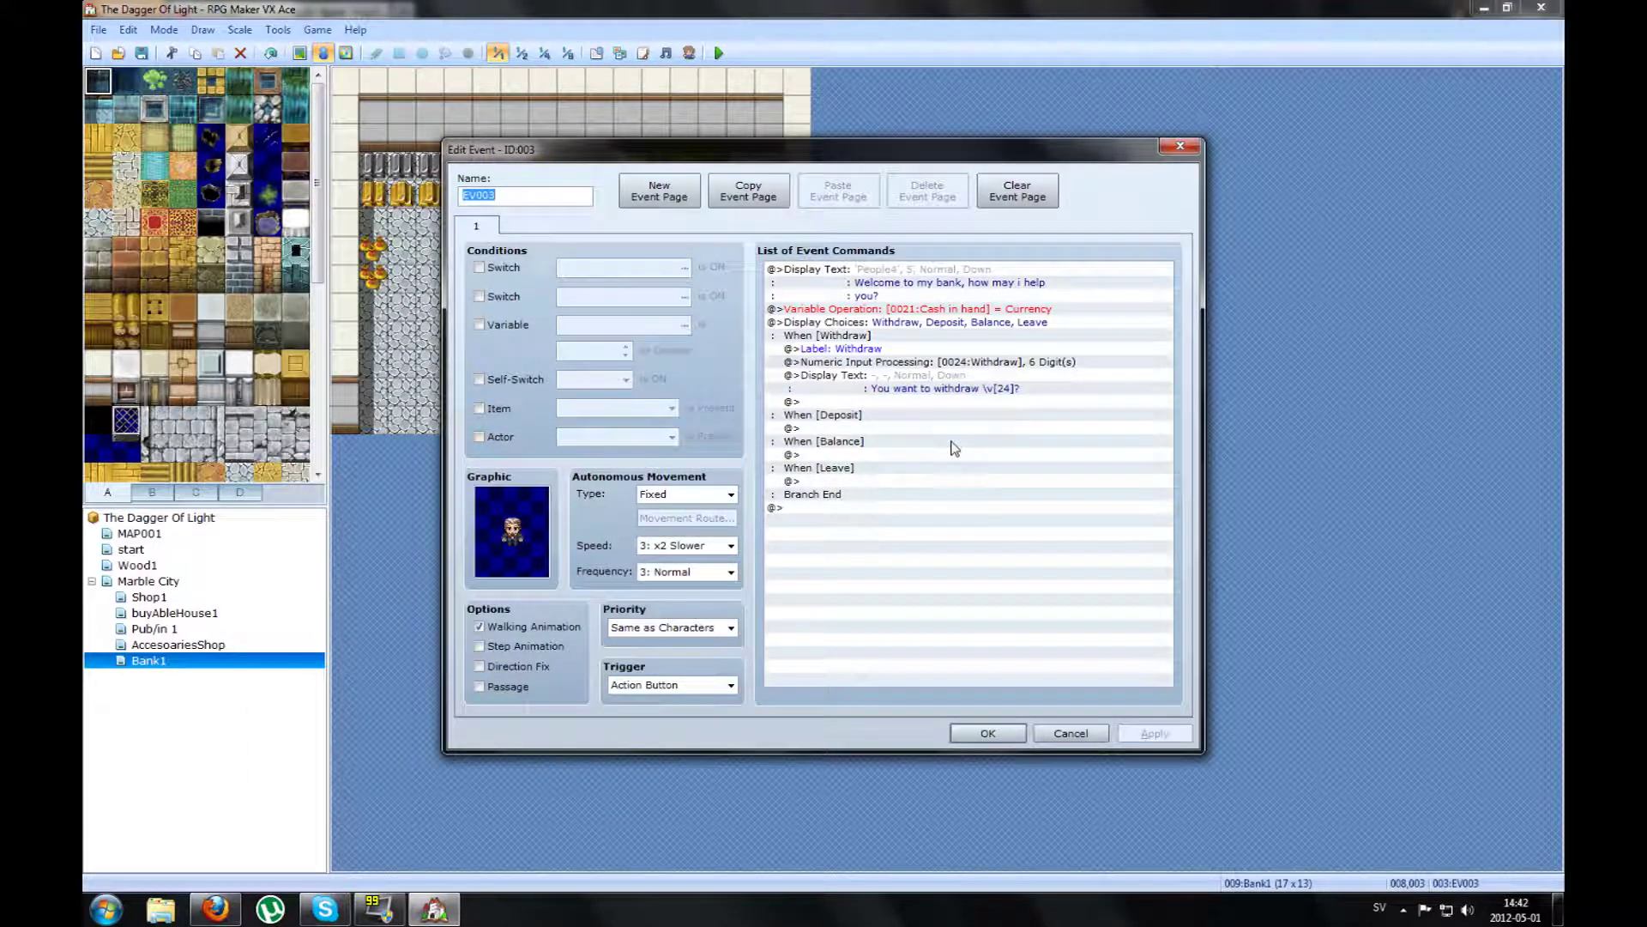
double_click(829, 403)
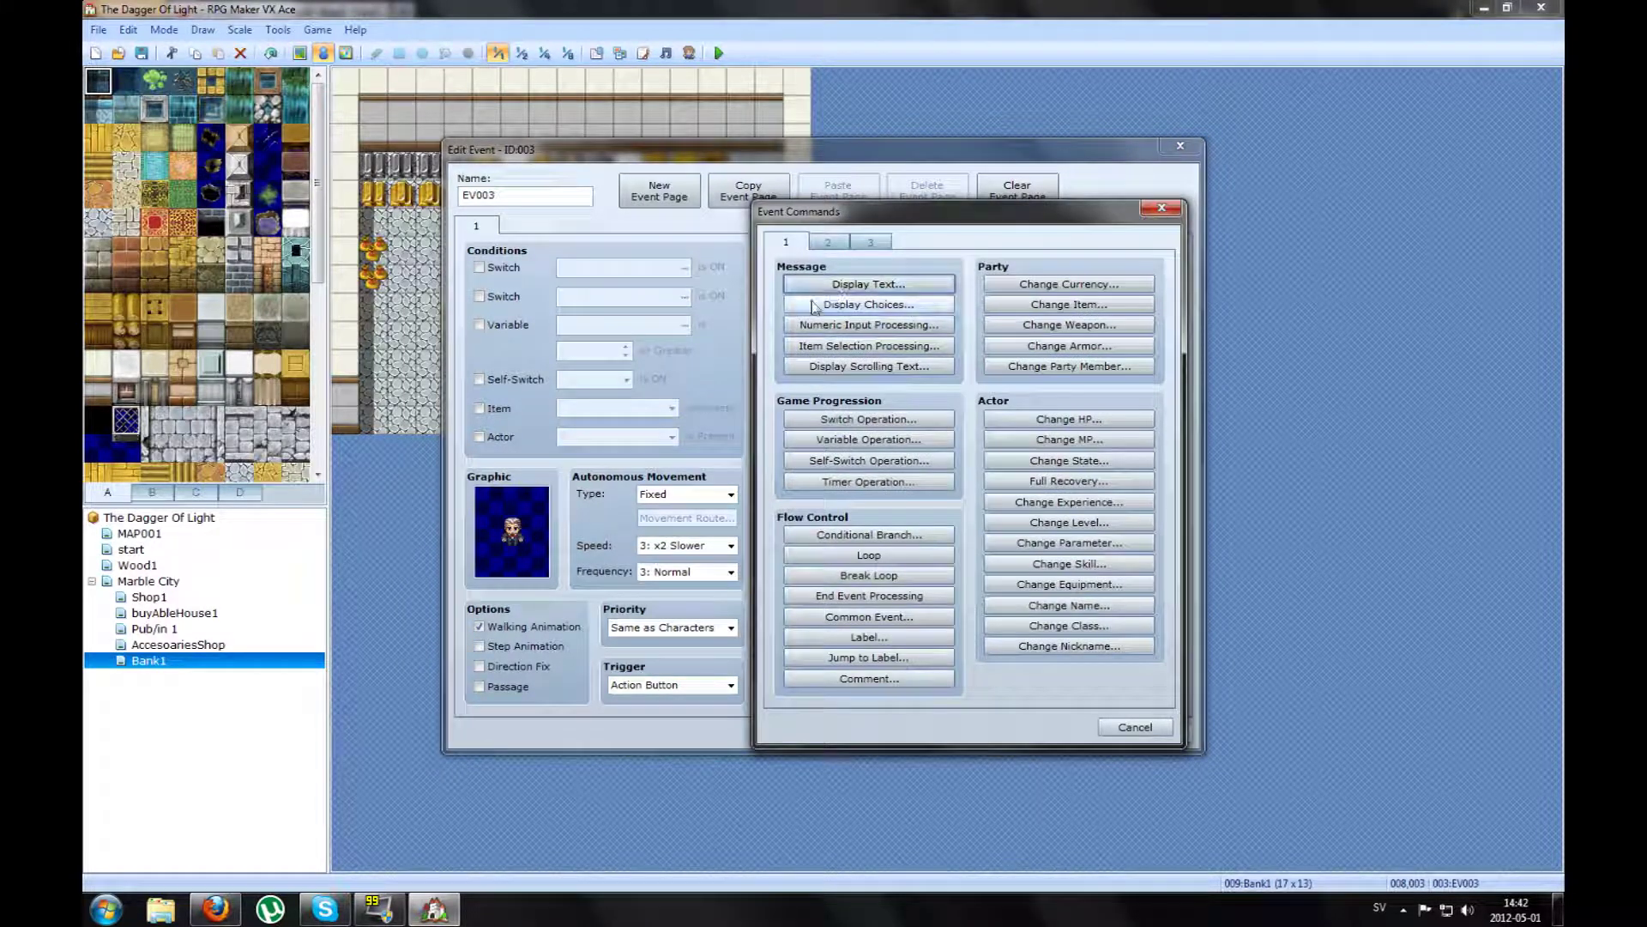
click(884, 307)
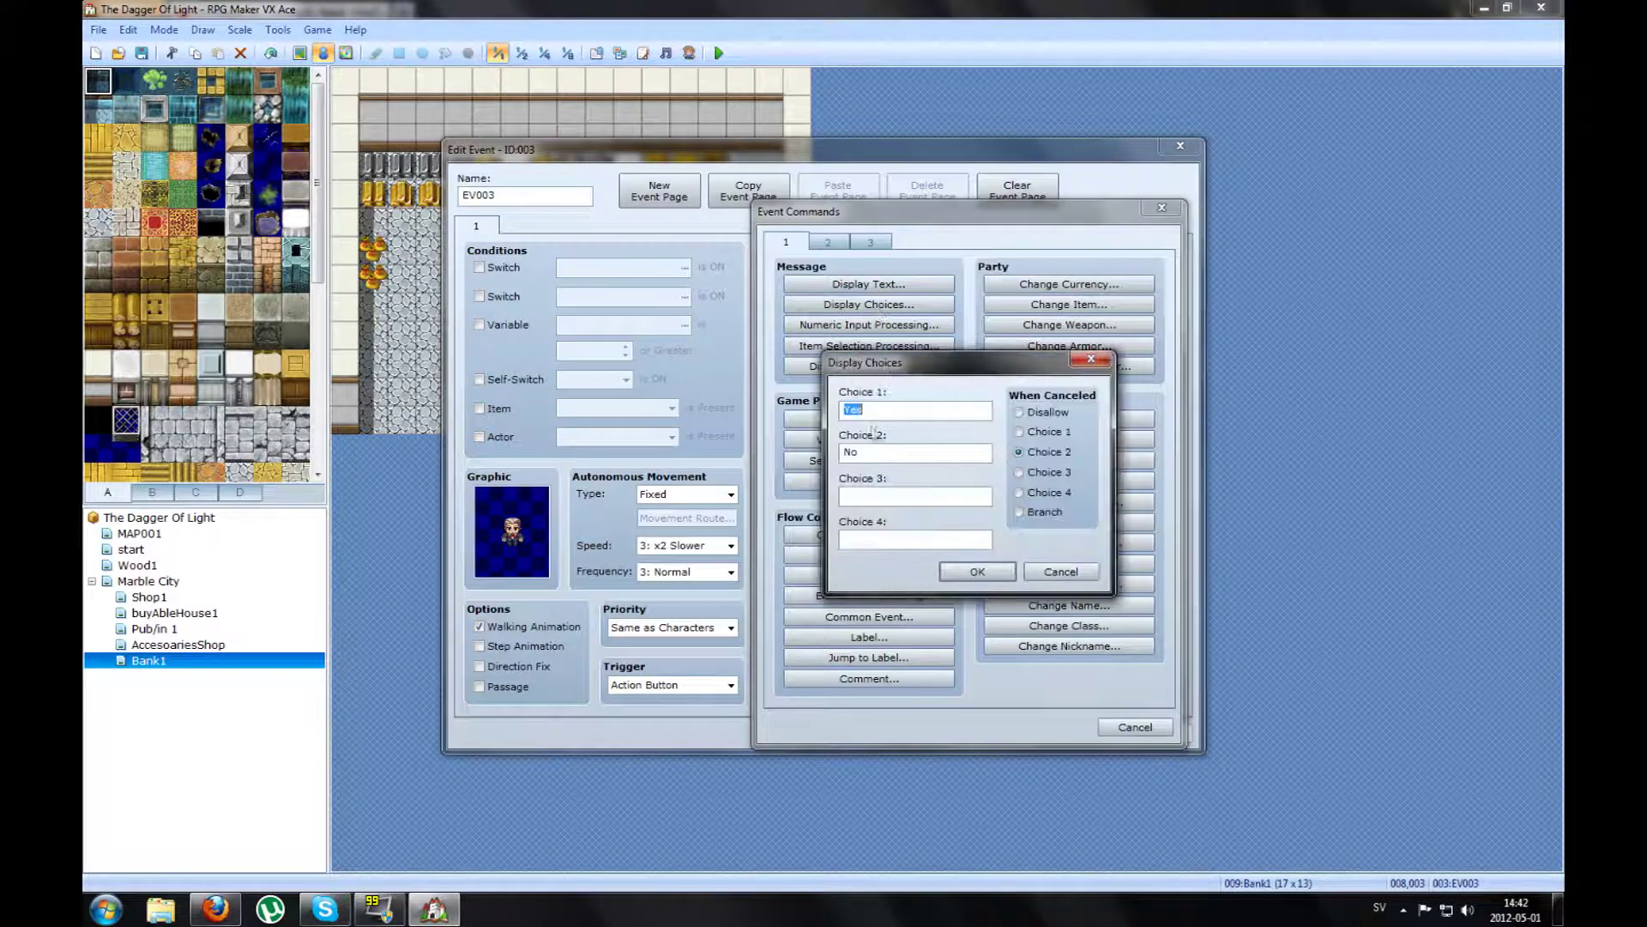
click(978, 571)
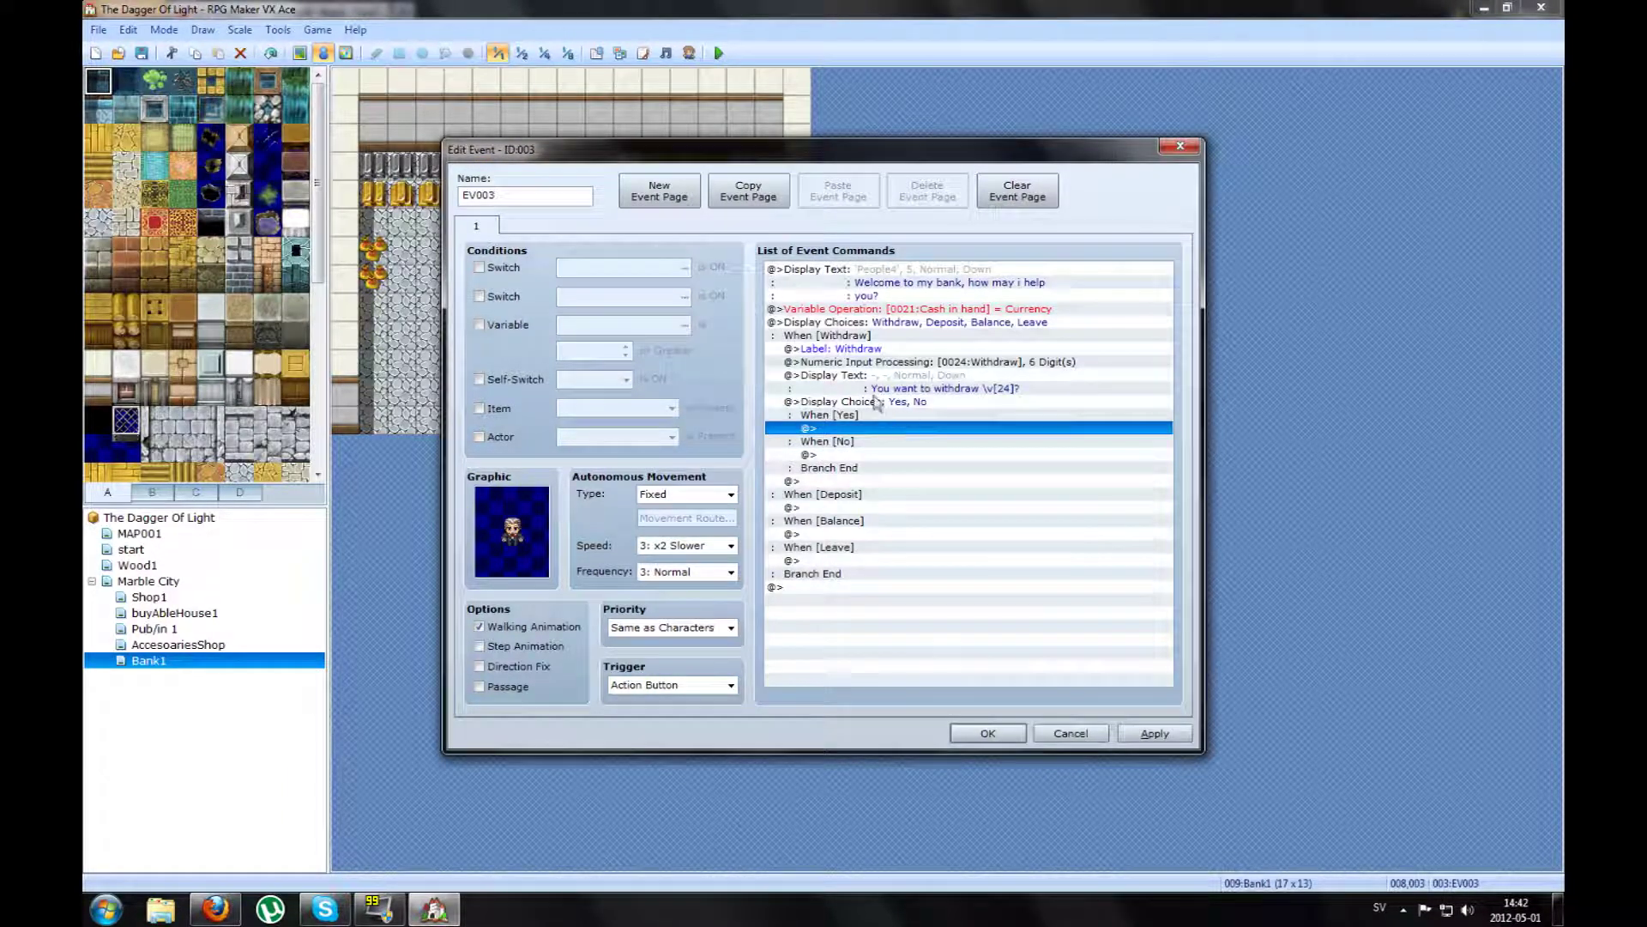
click(836, 378)
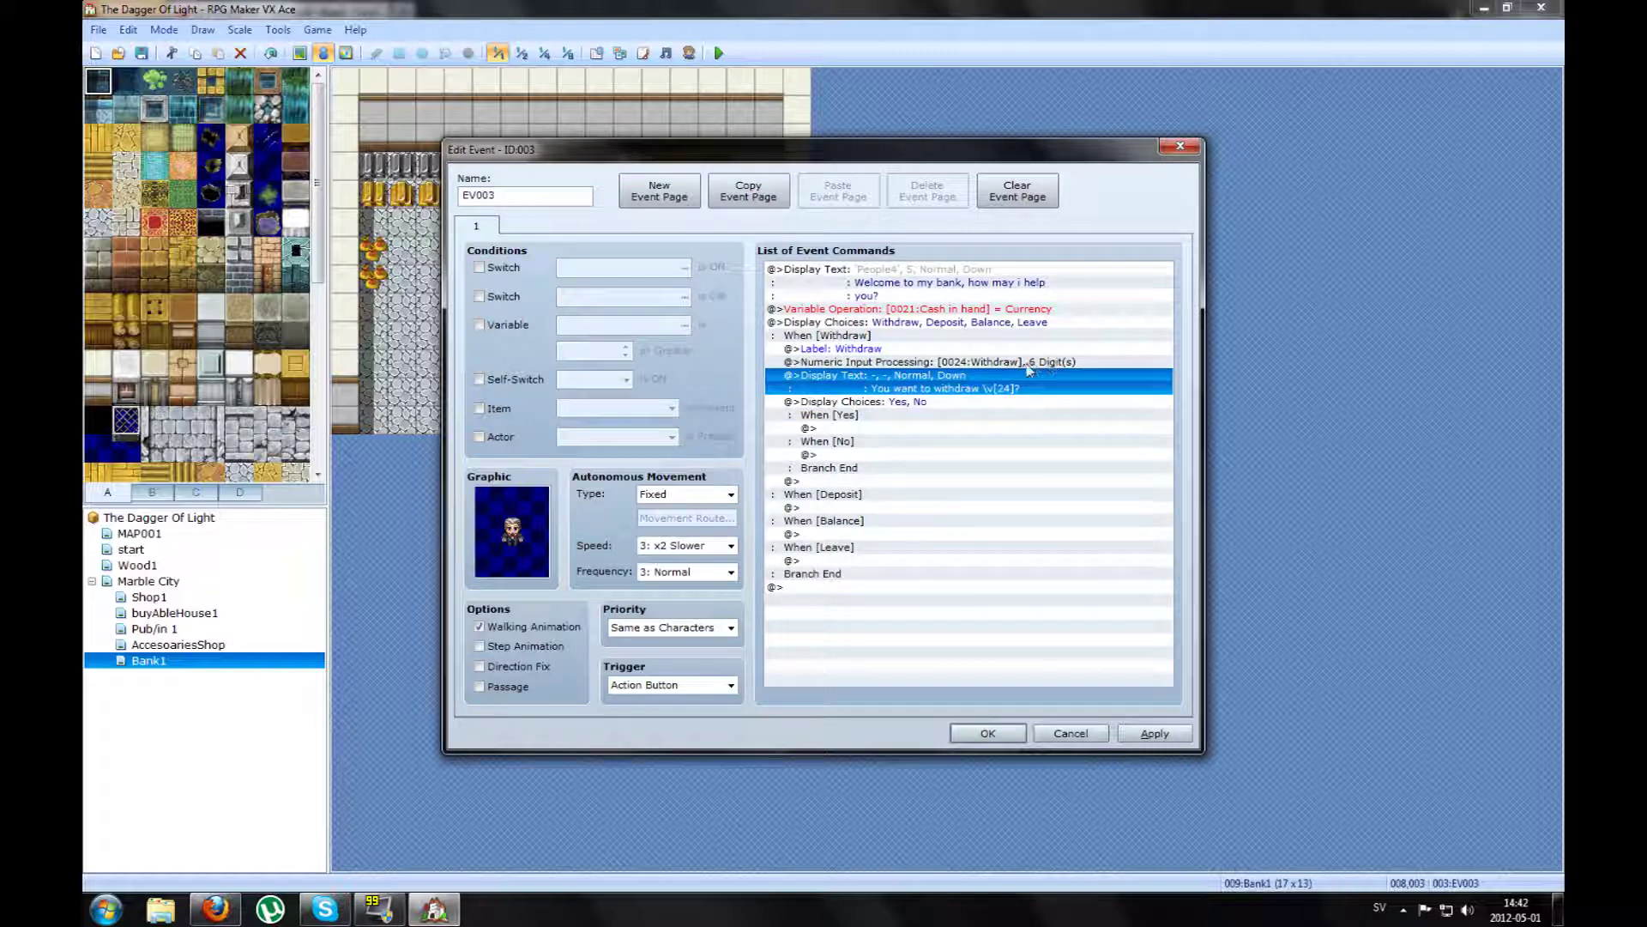
double_click(827, 429)
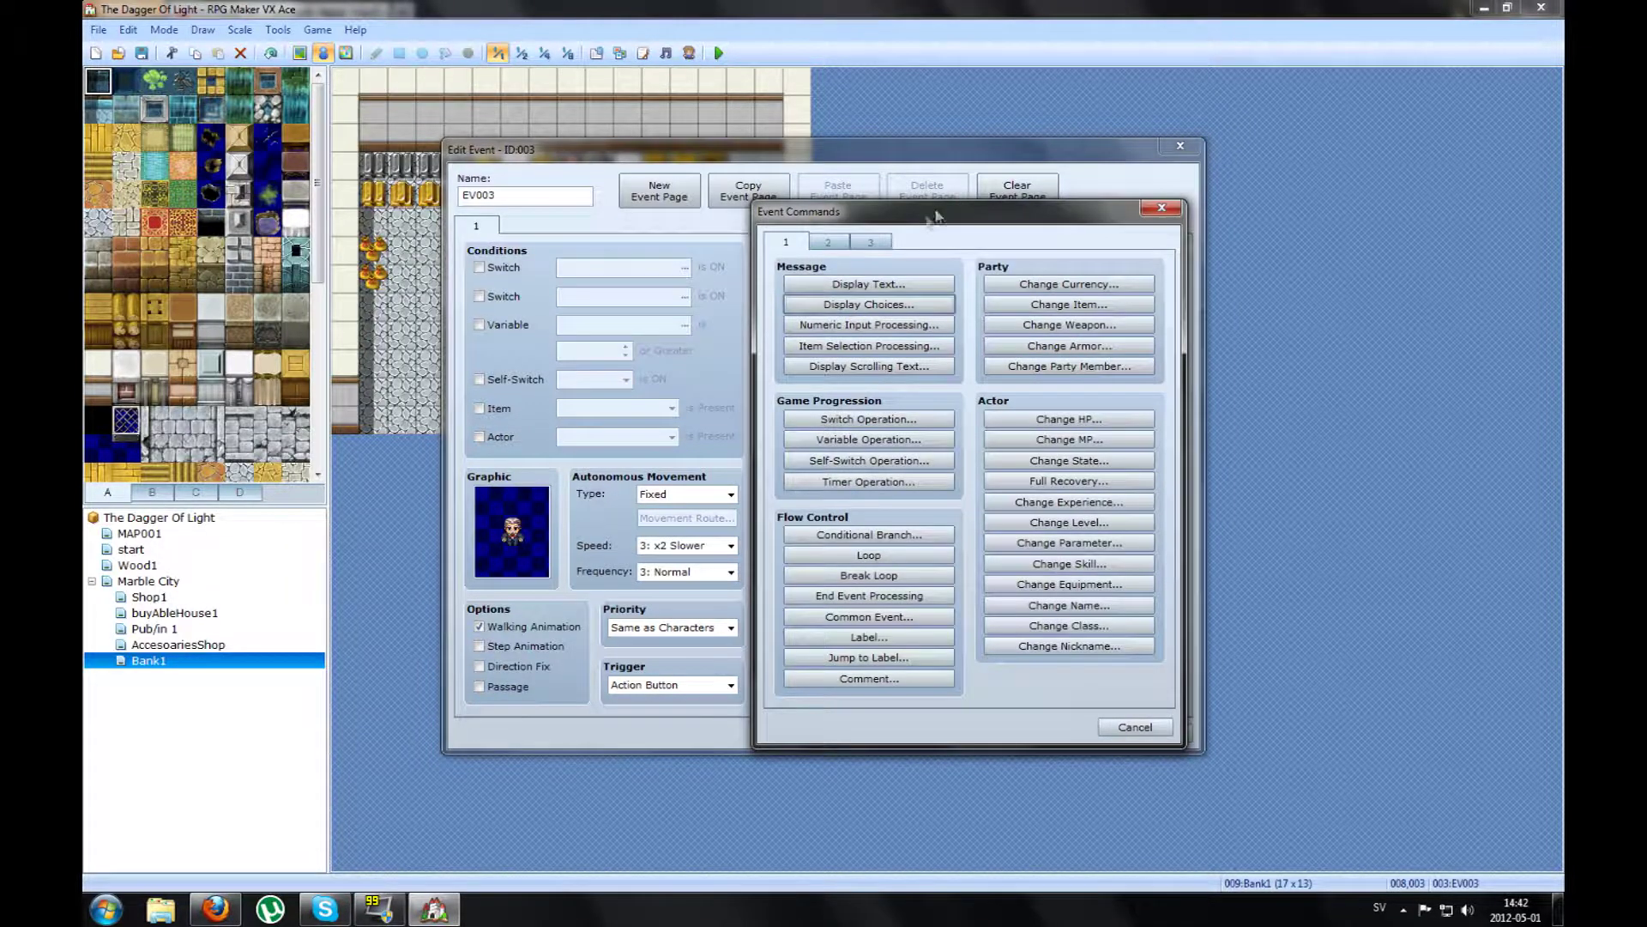
Start a Conditional Branch under When [Yes] that tests variable 0022:Cash in bank
drag(933, 209, 530, 231)
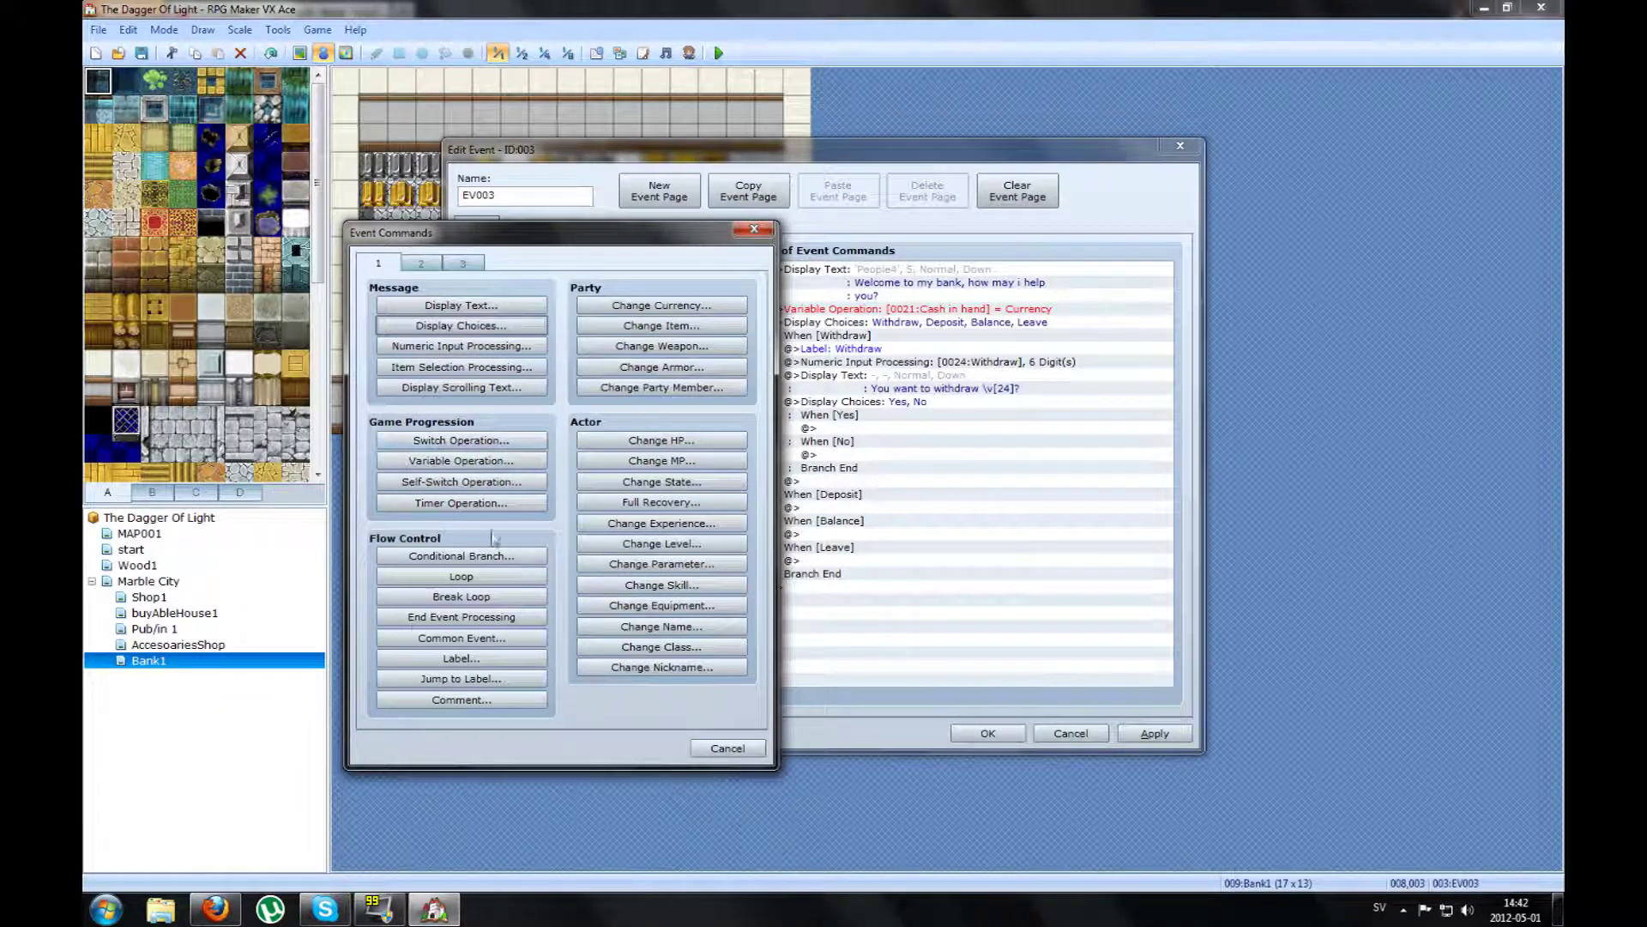
click(494, 558)
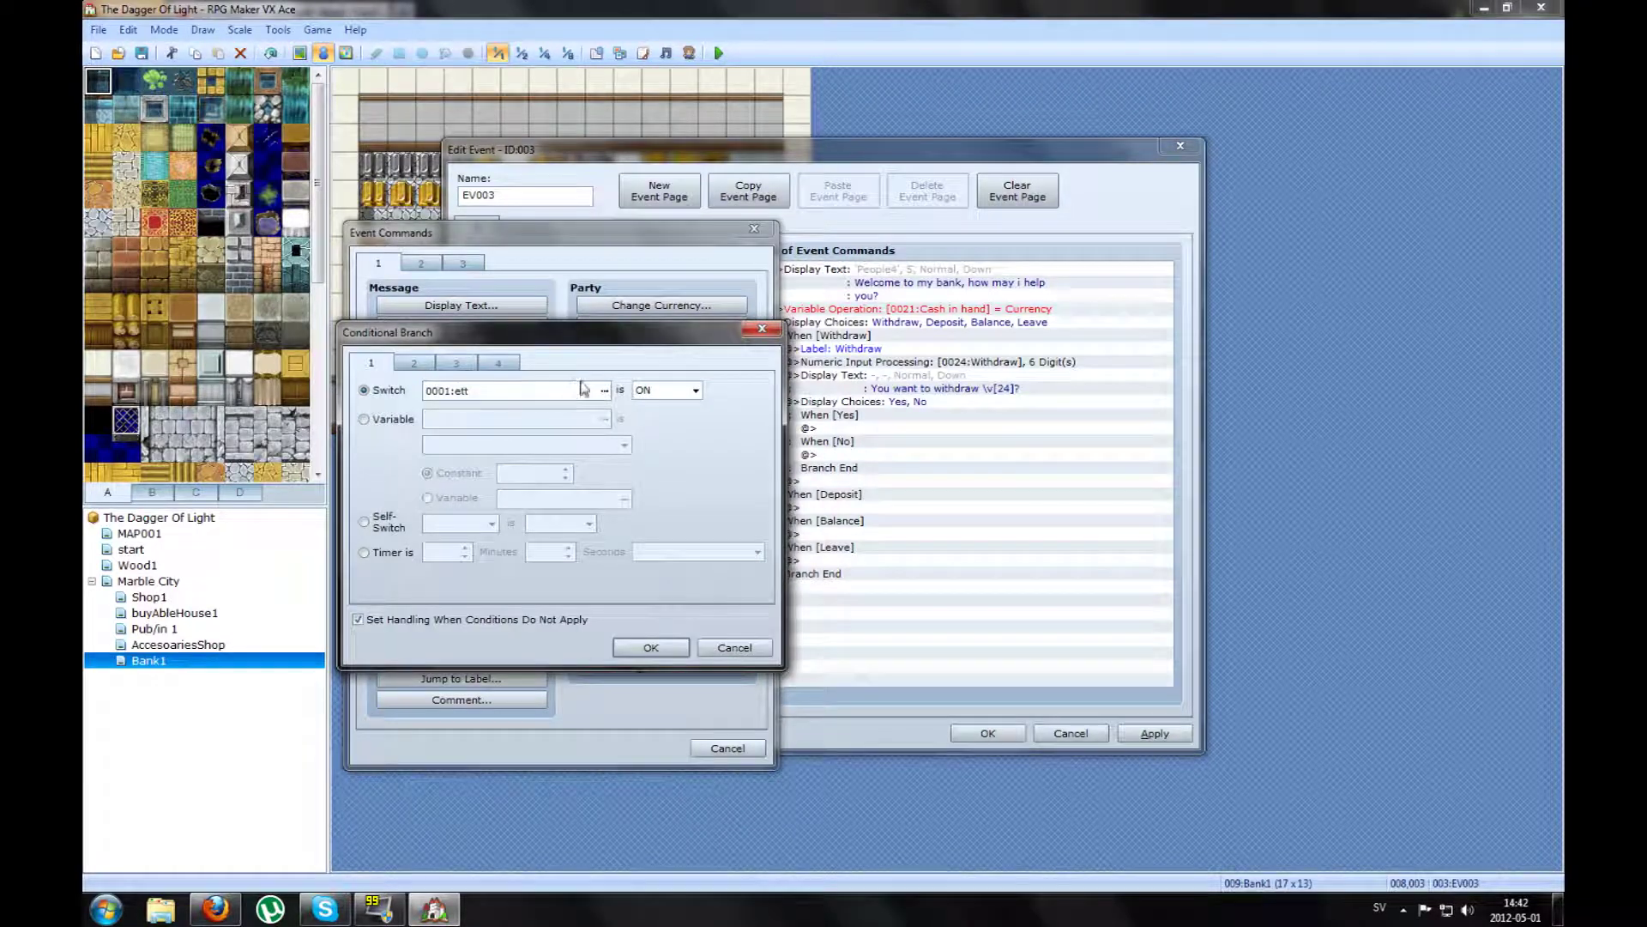
click(382, 418)
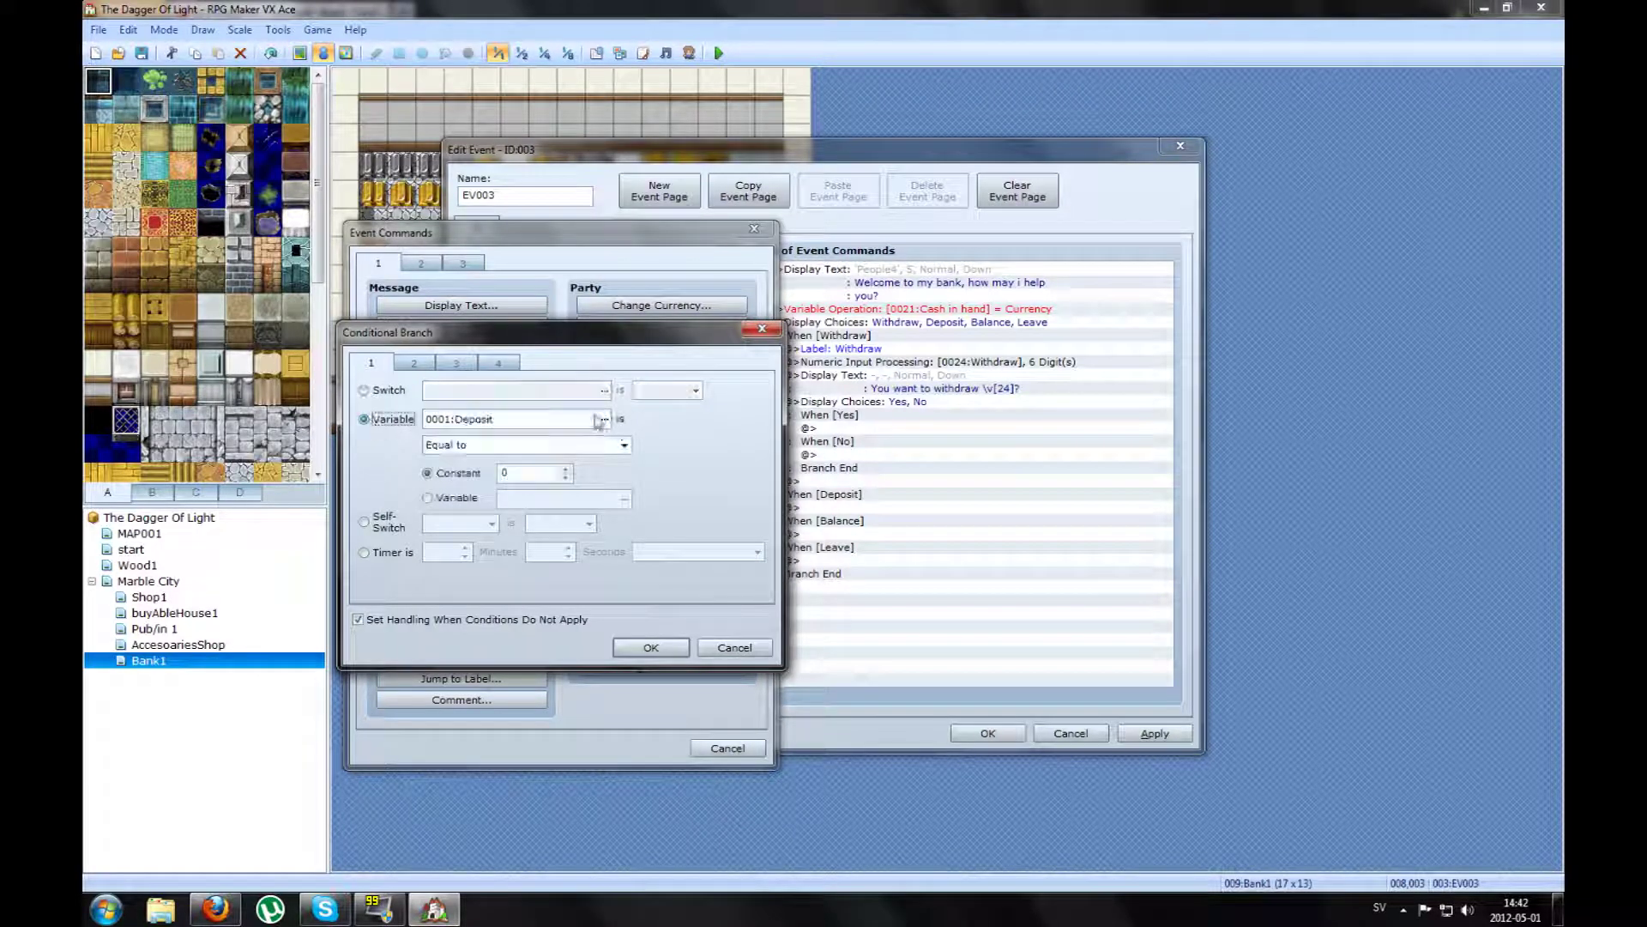
click(606, 418)
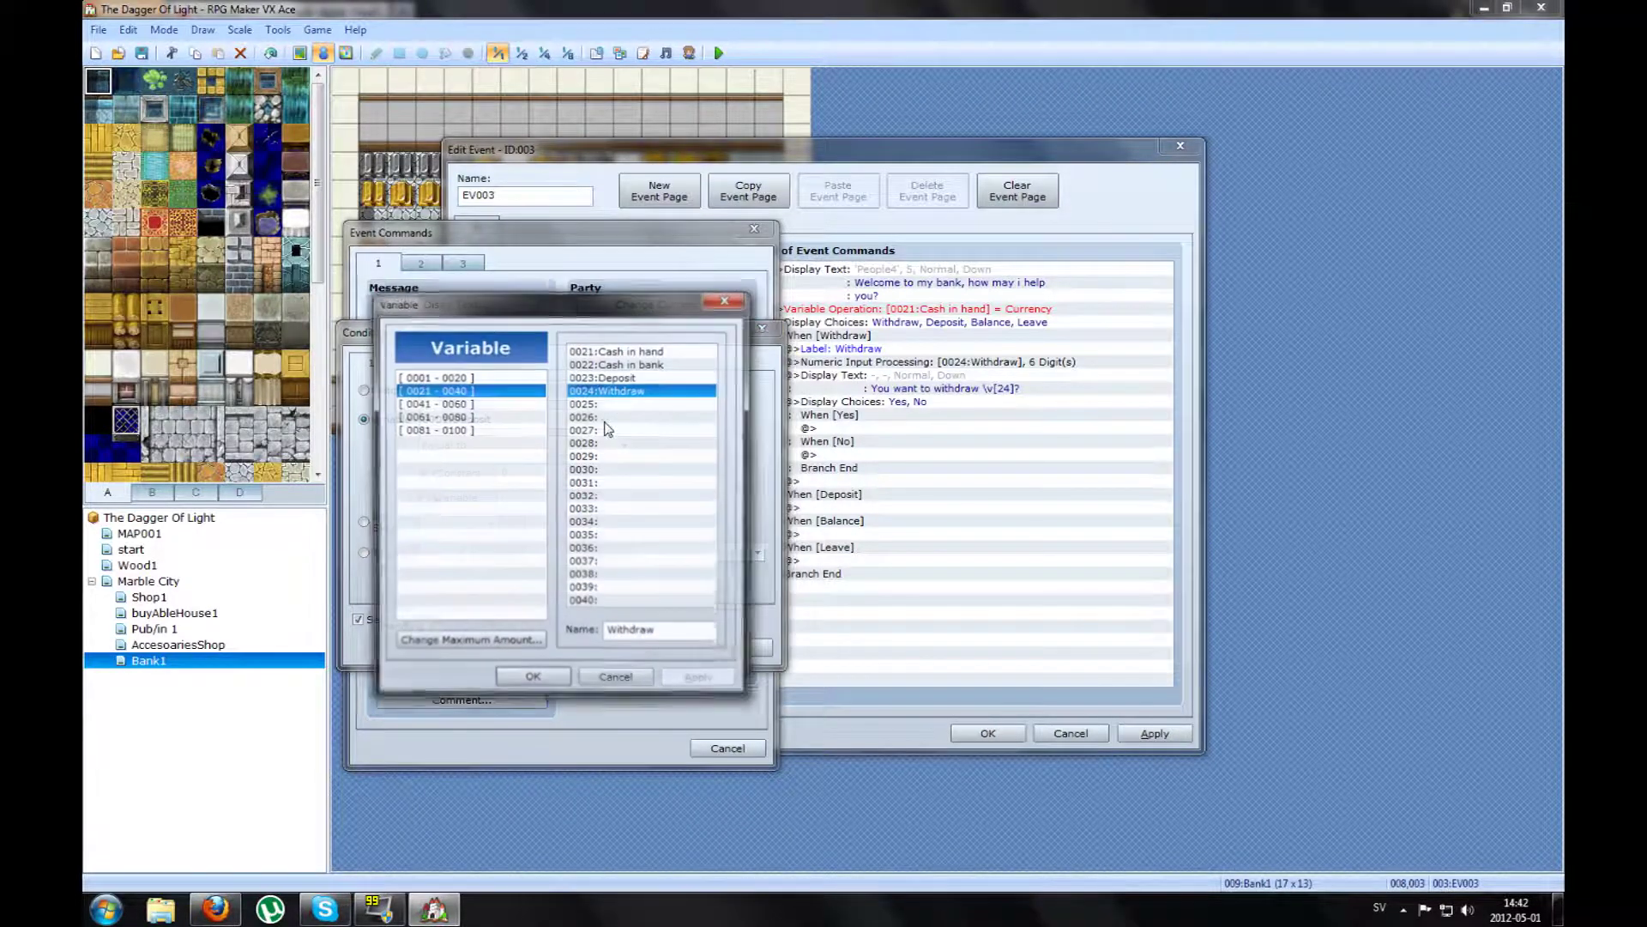
click(648, 352)
click(638, 367)
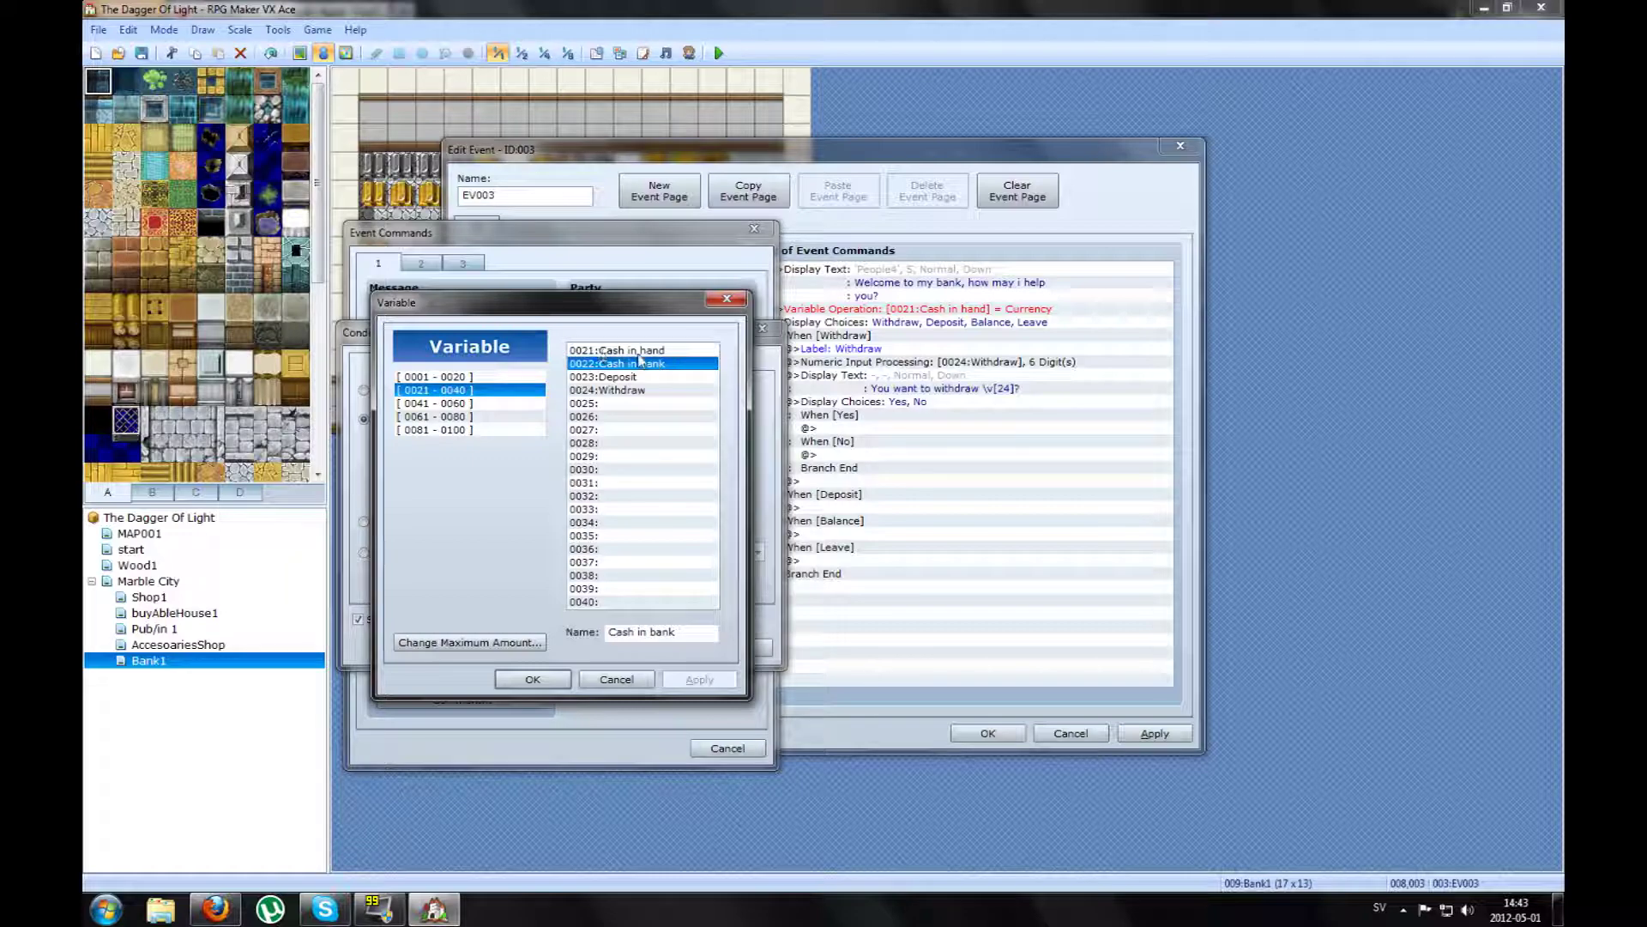
click(644, 353)
click(642, 364)
double_click(640, 364)
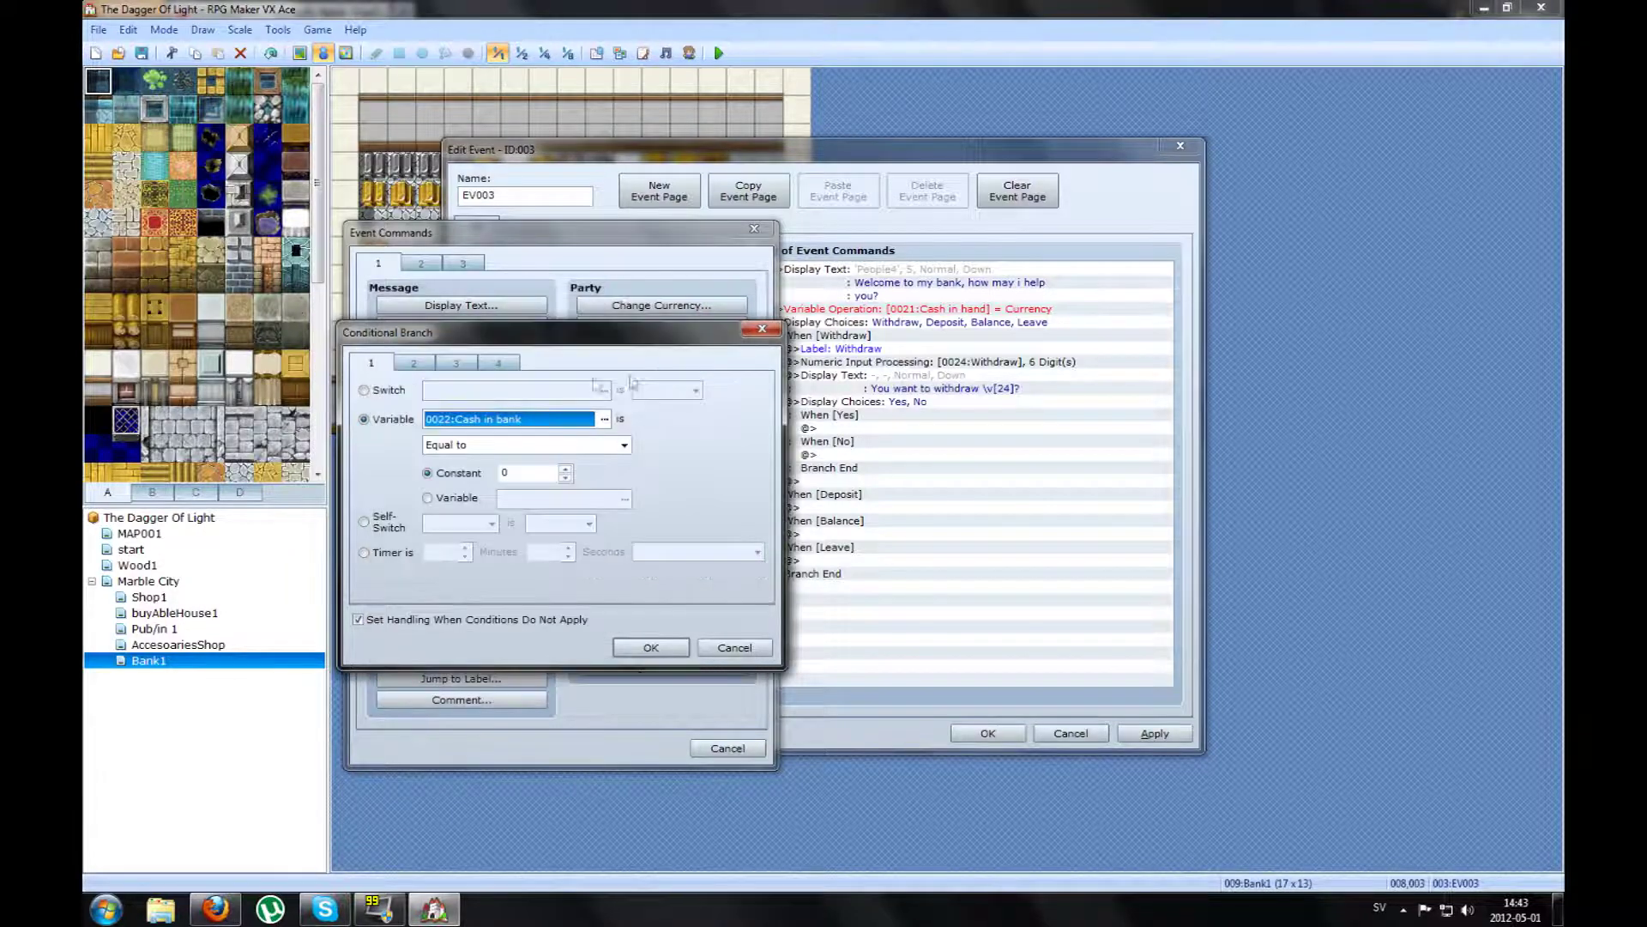
Set the comparison to Less than variable 0024:Withdraw and insert the branch with Else
click(487, 447)
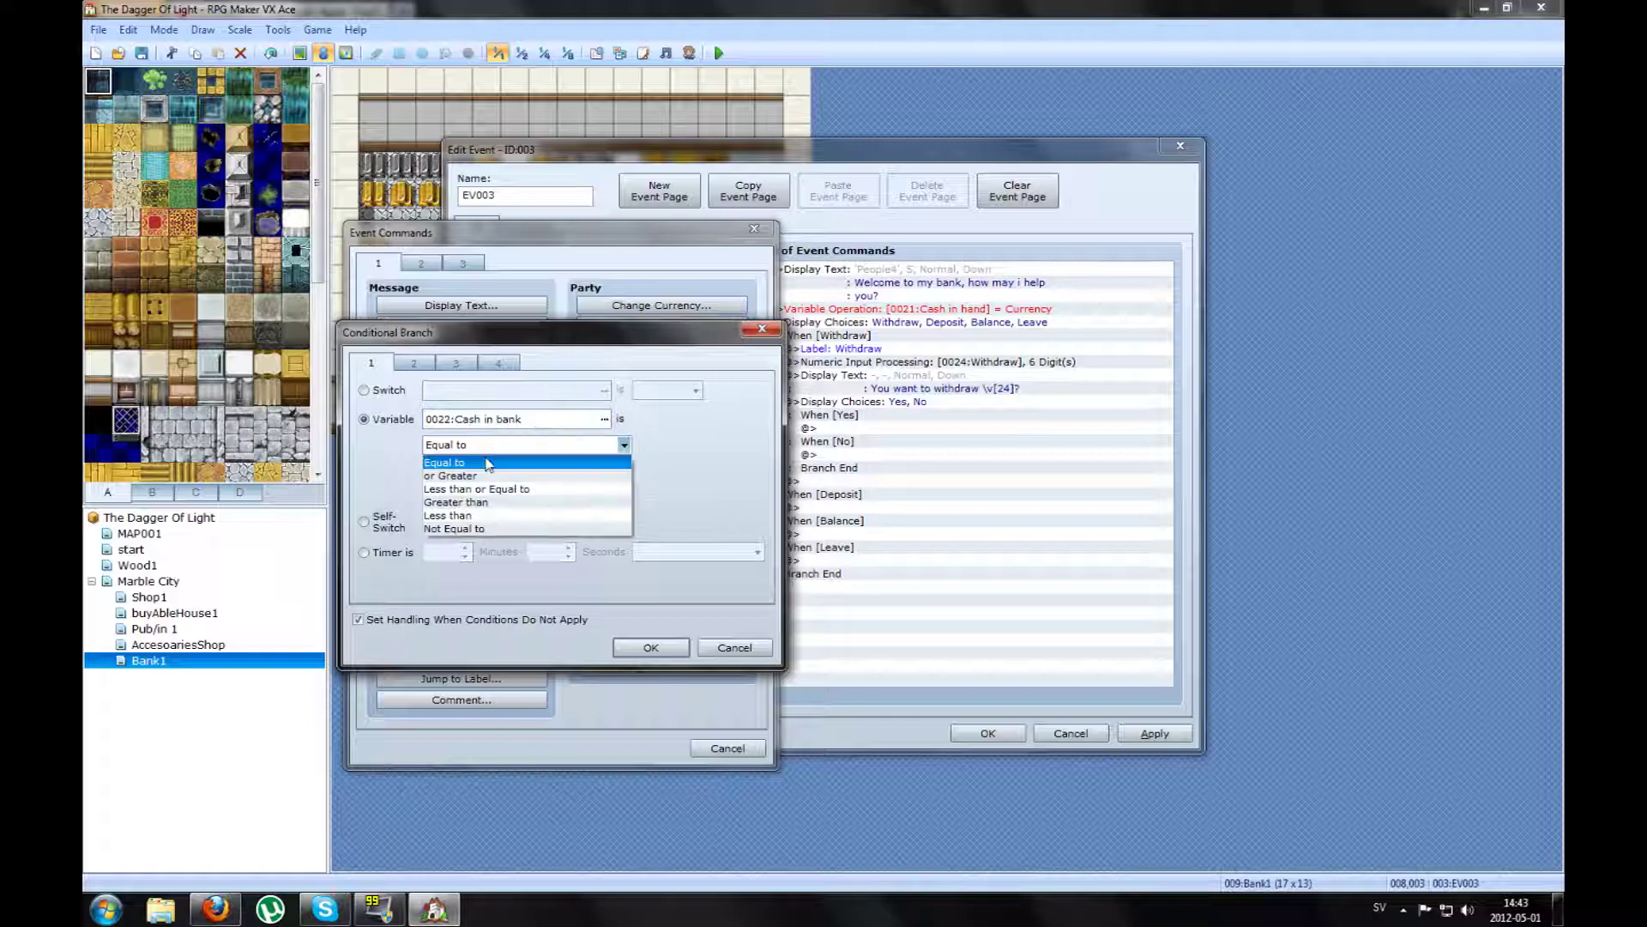
click(485, 515)
click(456, 499)
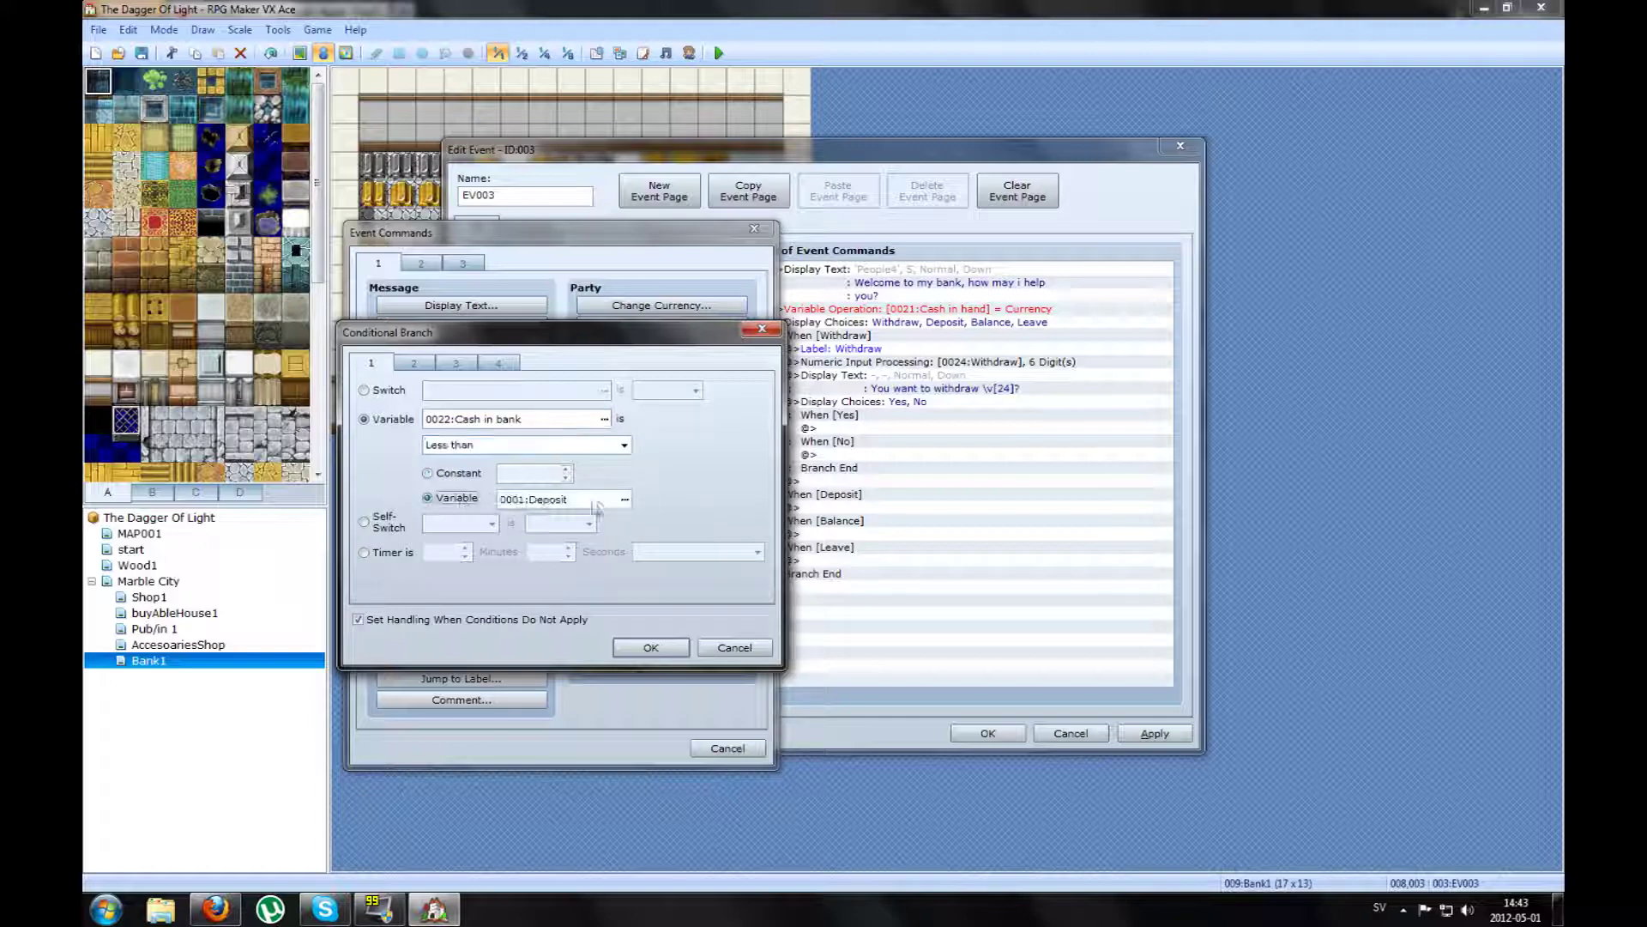
click(623, 499)
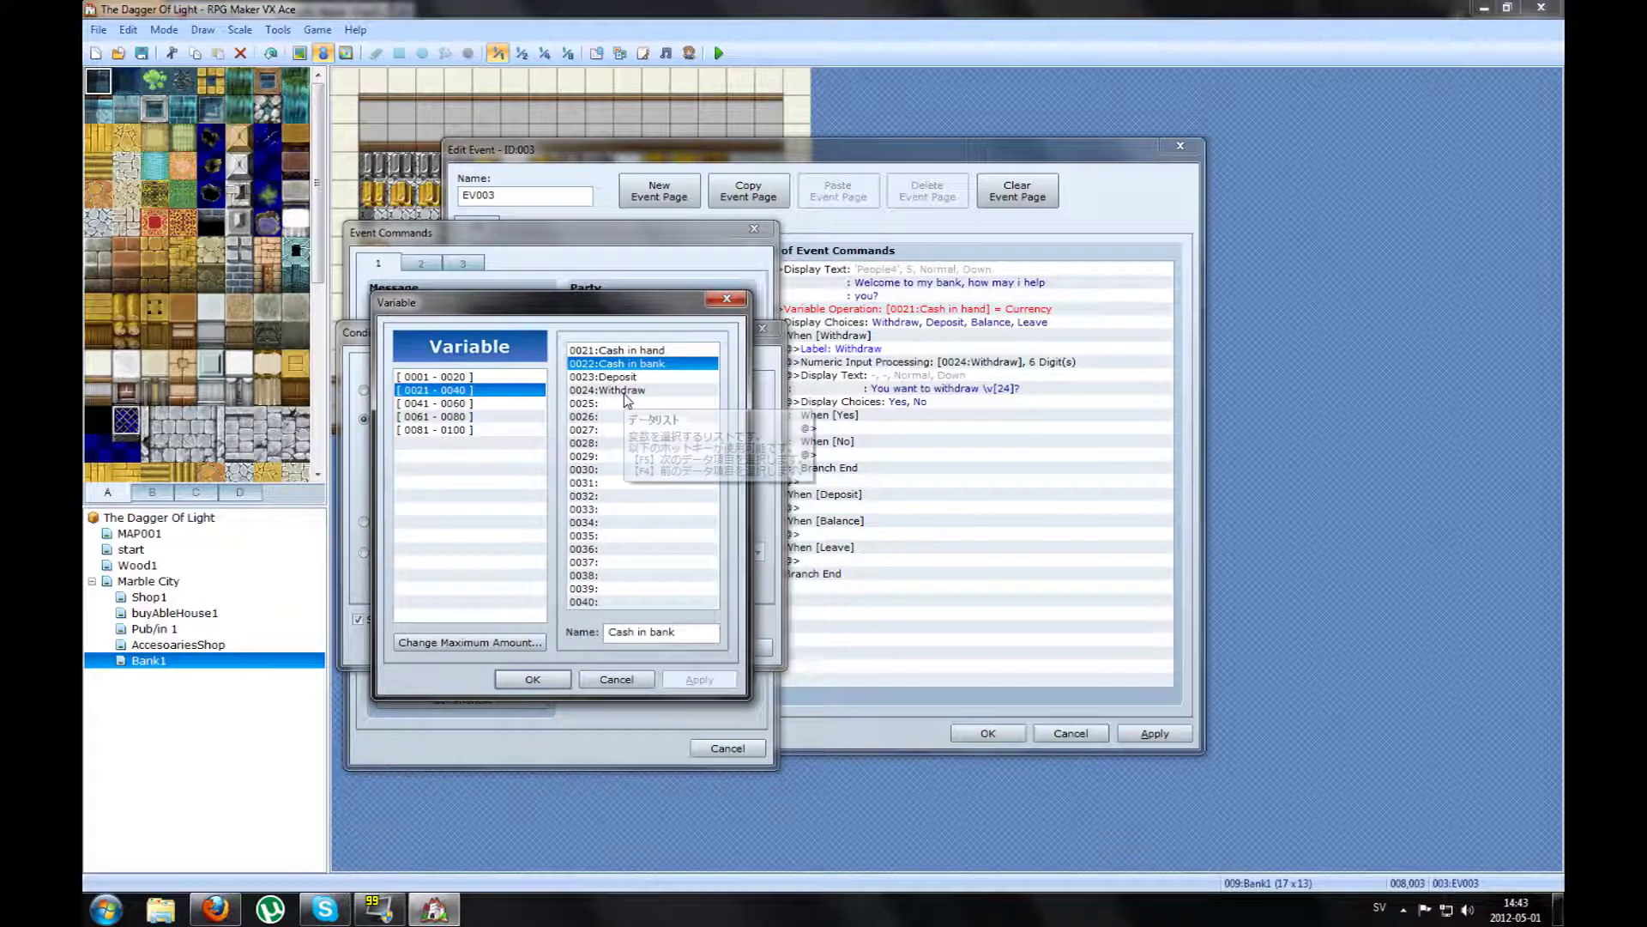
double_click(622, 391)
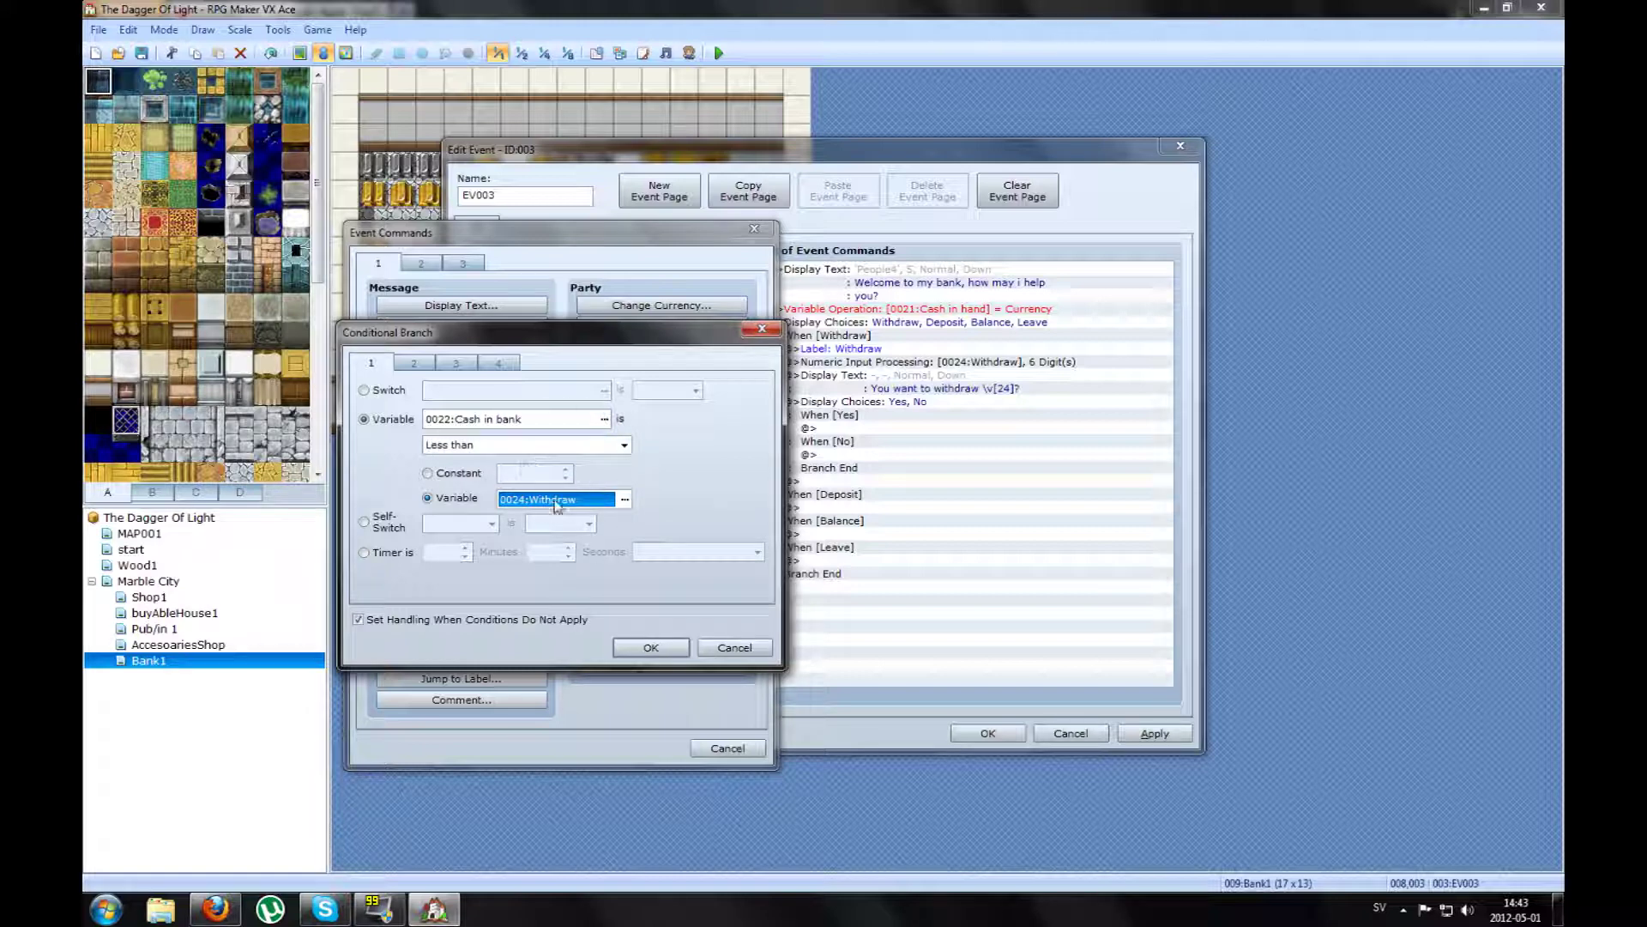
click(651, 647)
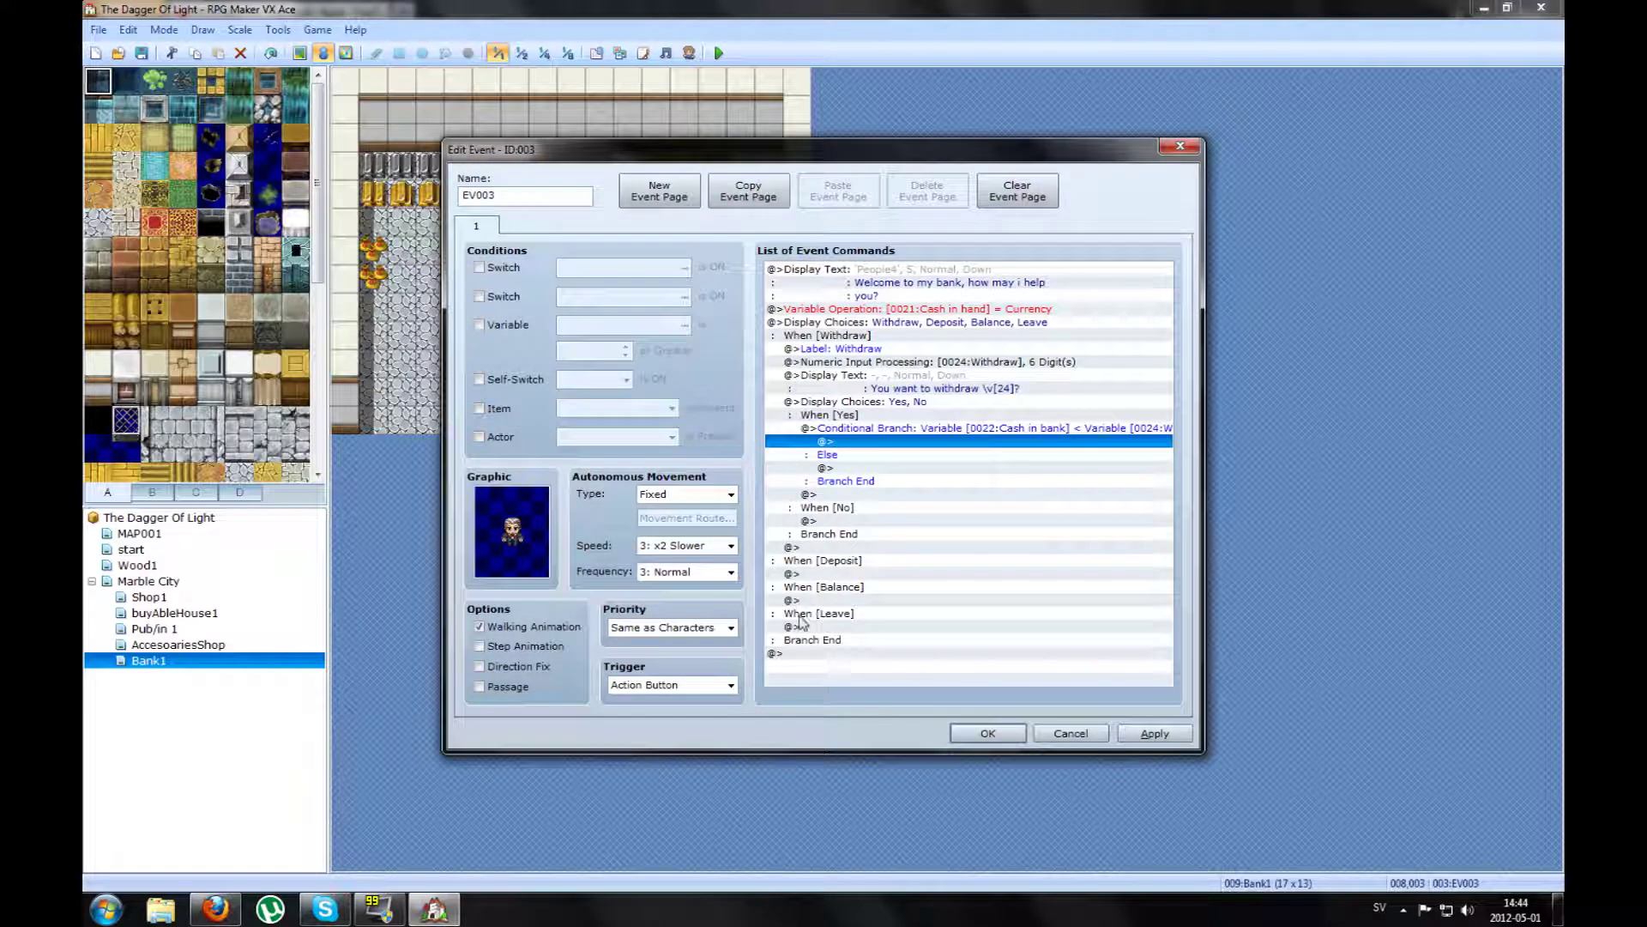
click(849, 443)
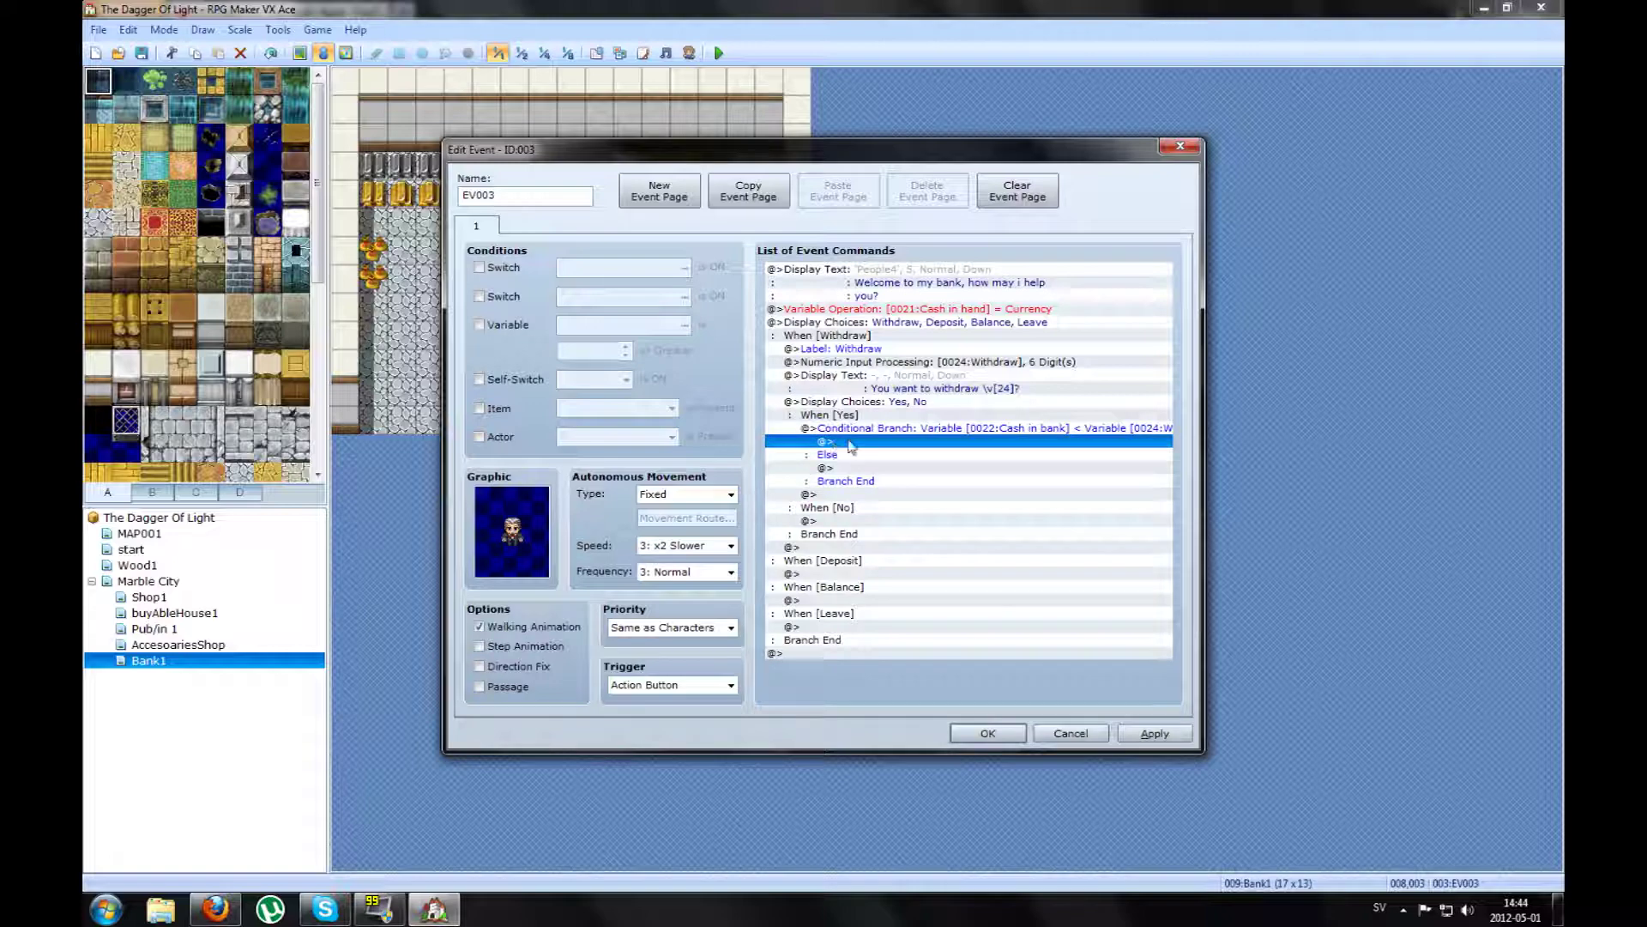
Add the message 'You don't have anough gold!' to the branch's low-funds case
double_click(846, 443)
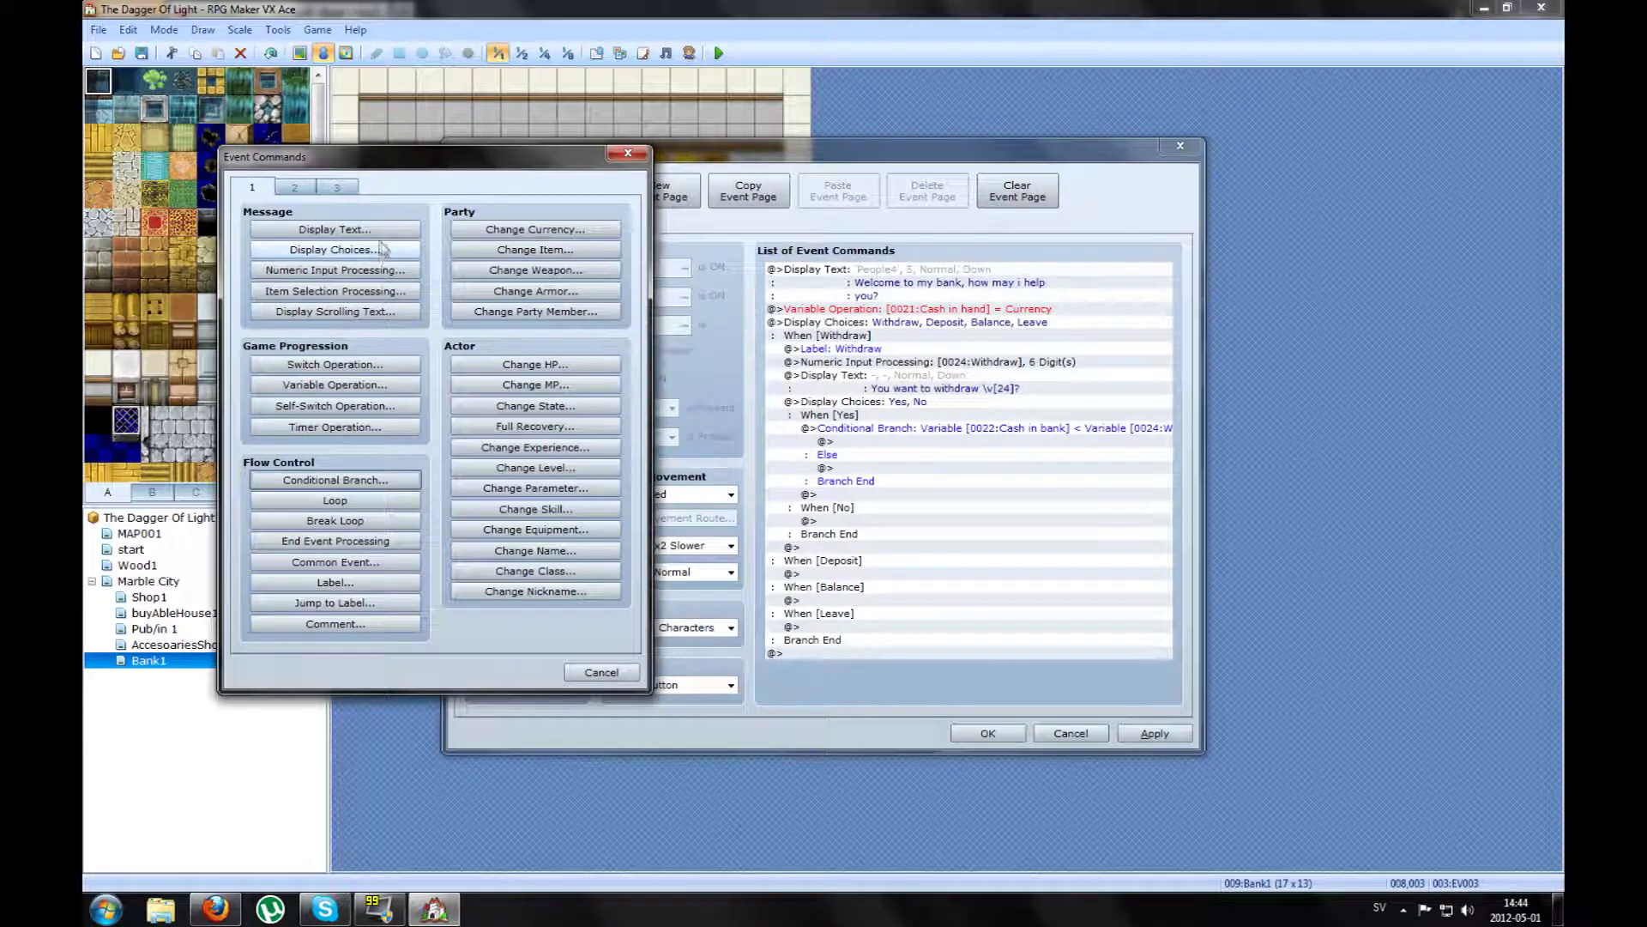
click(378, 230)
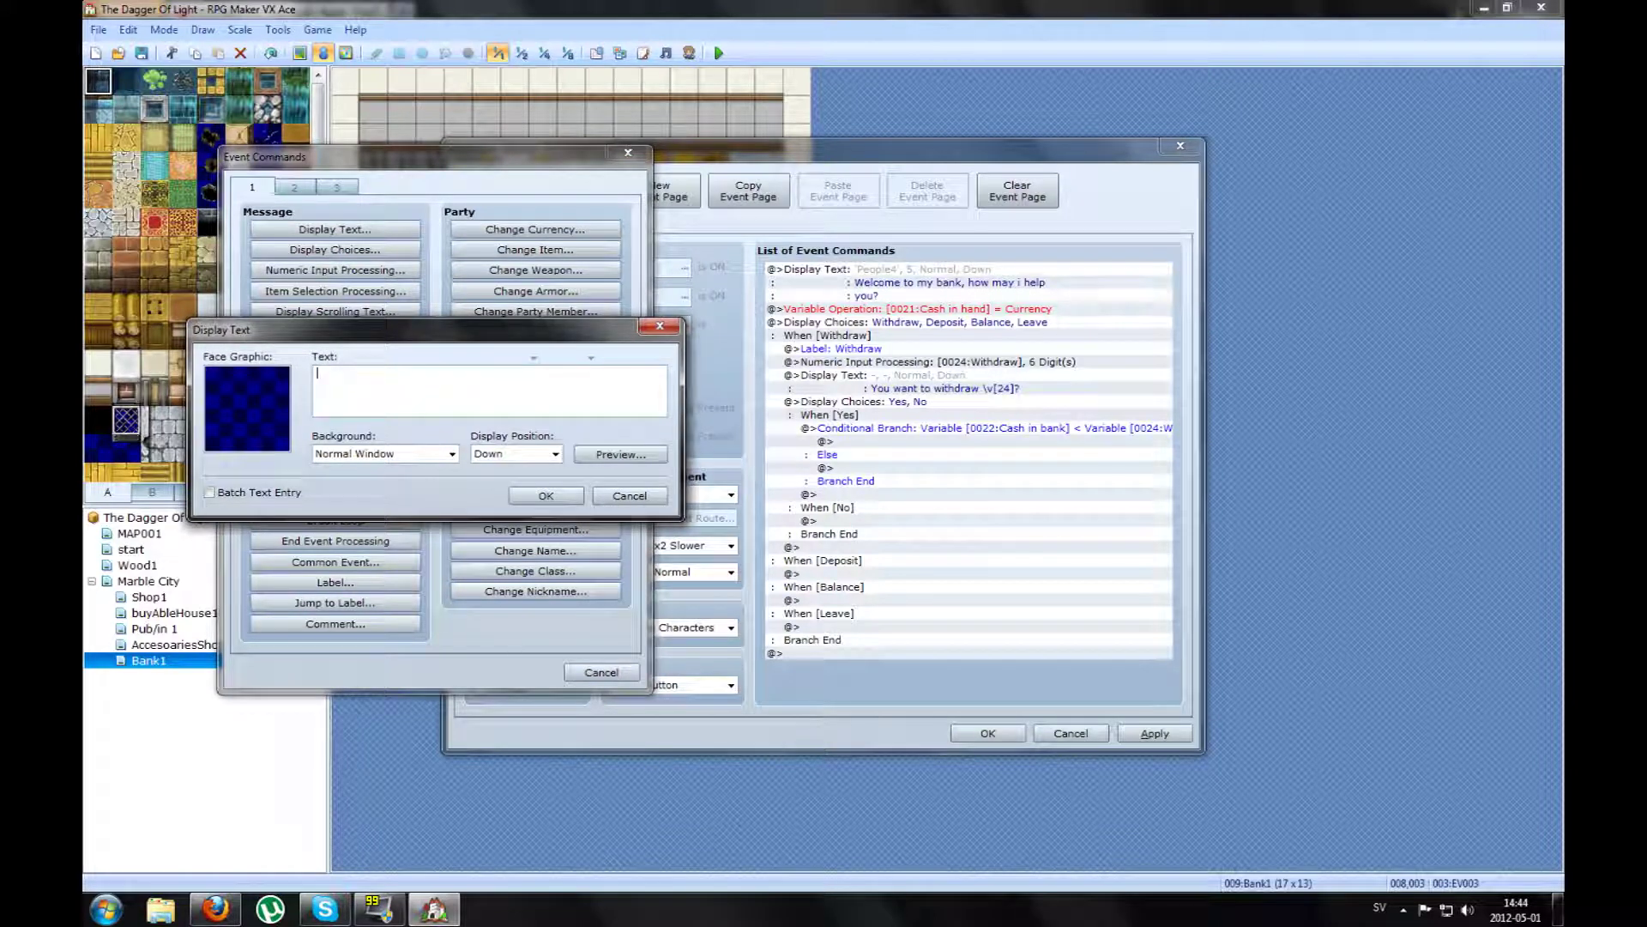
text('You)
text( don)
text('t h)
text(ave anough g)
text(old!)
click(548, 498)
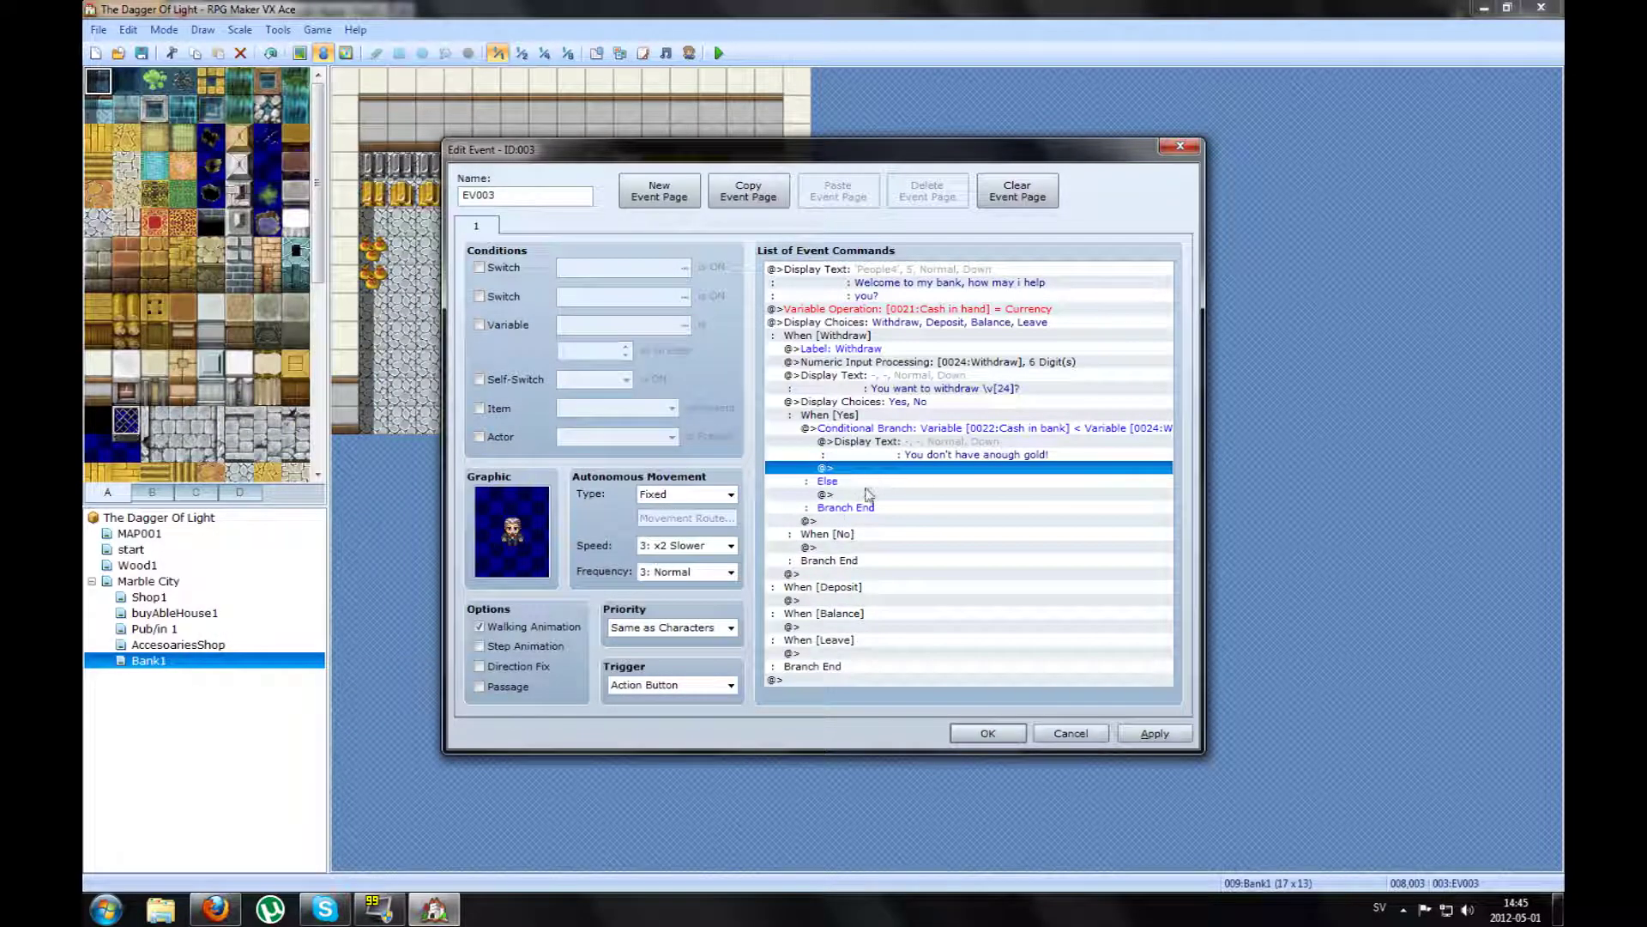
click(862, 494)
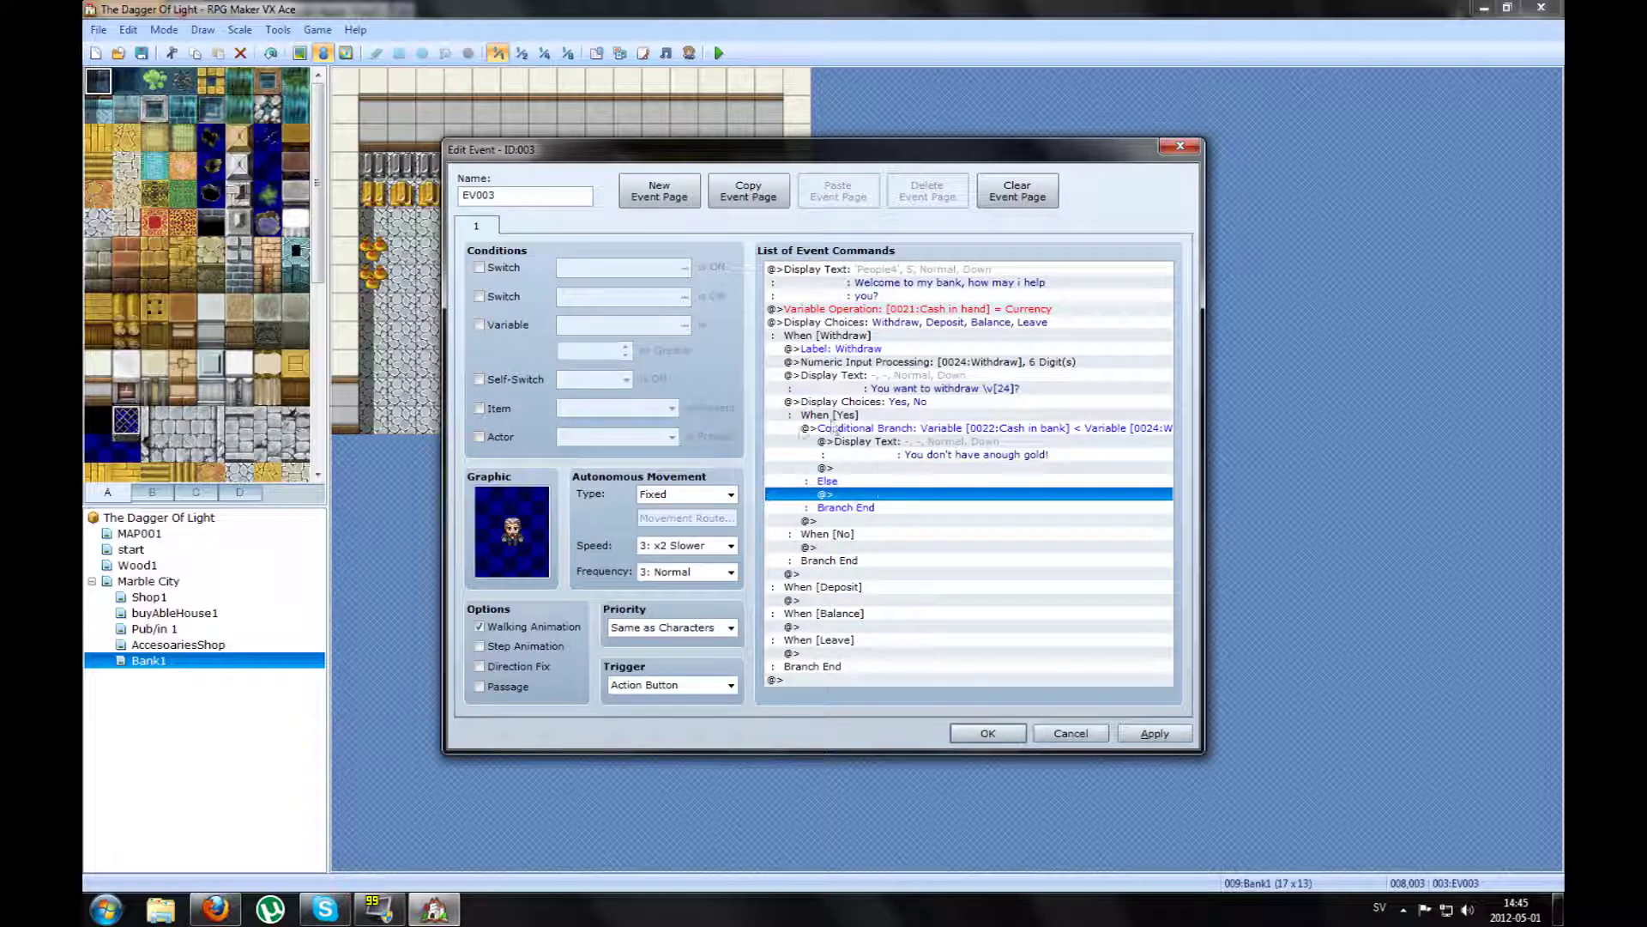
double_click(856, 495)
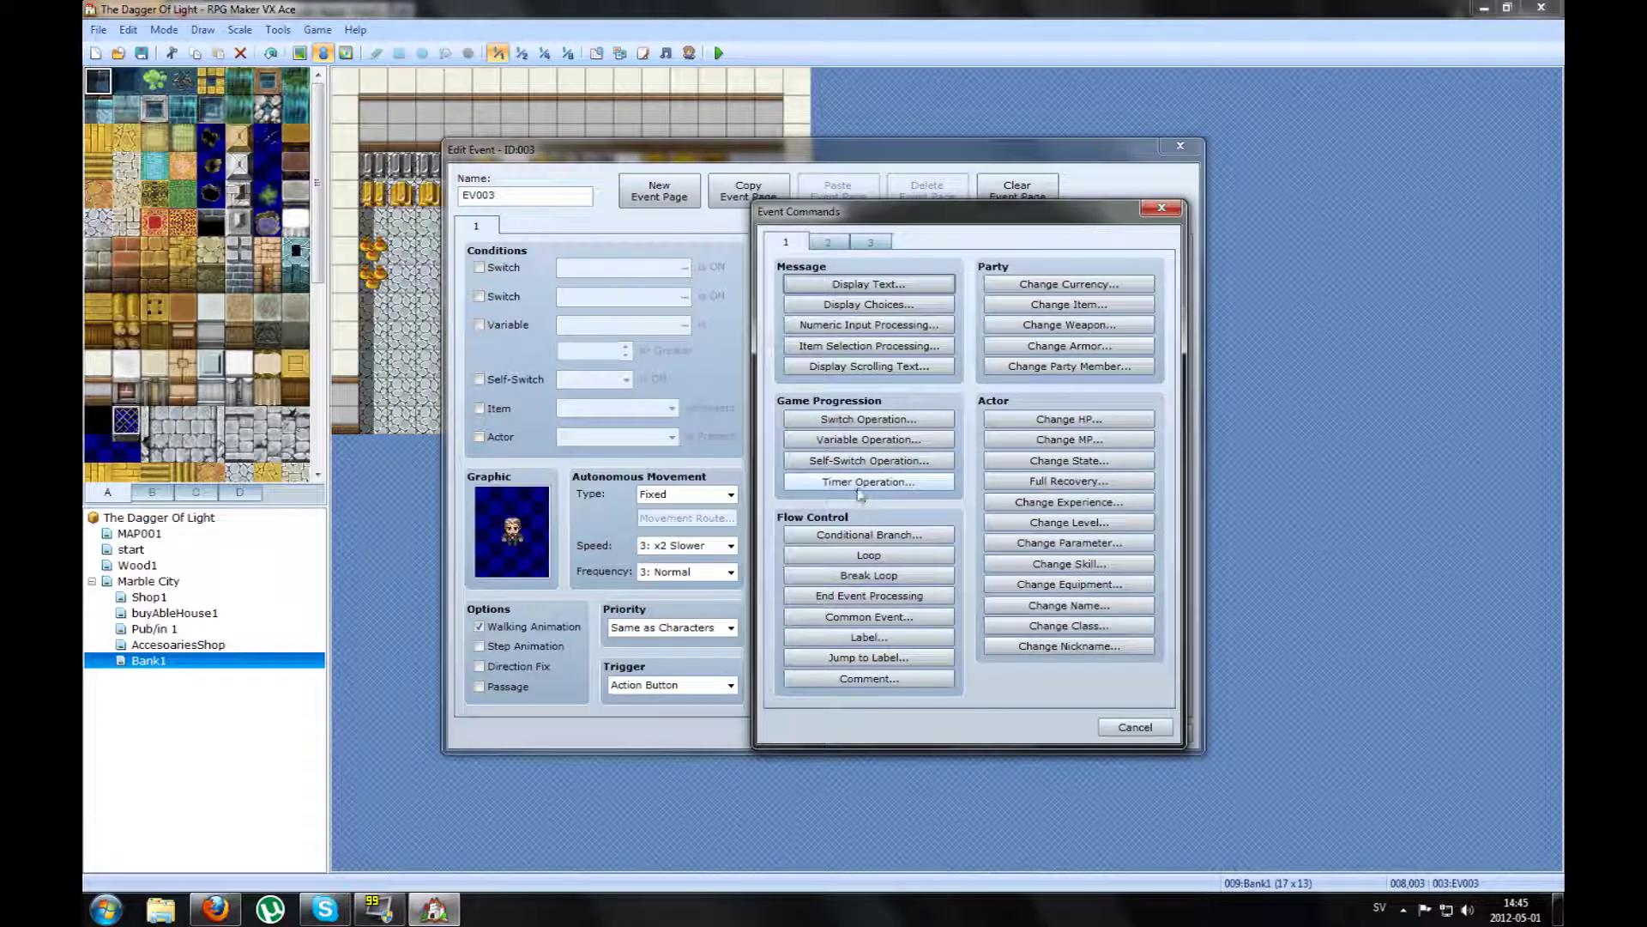
Add a 'Thank you' message under Else
click(836, 285)
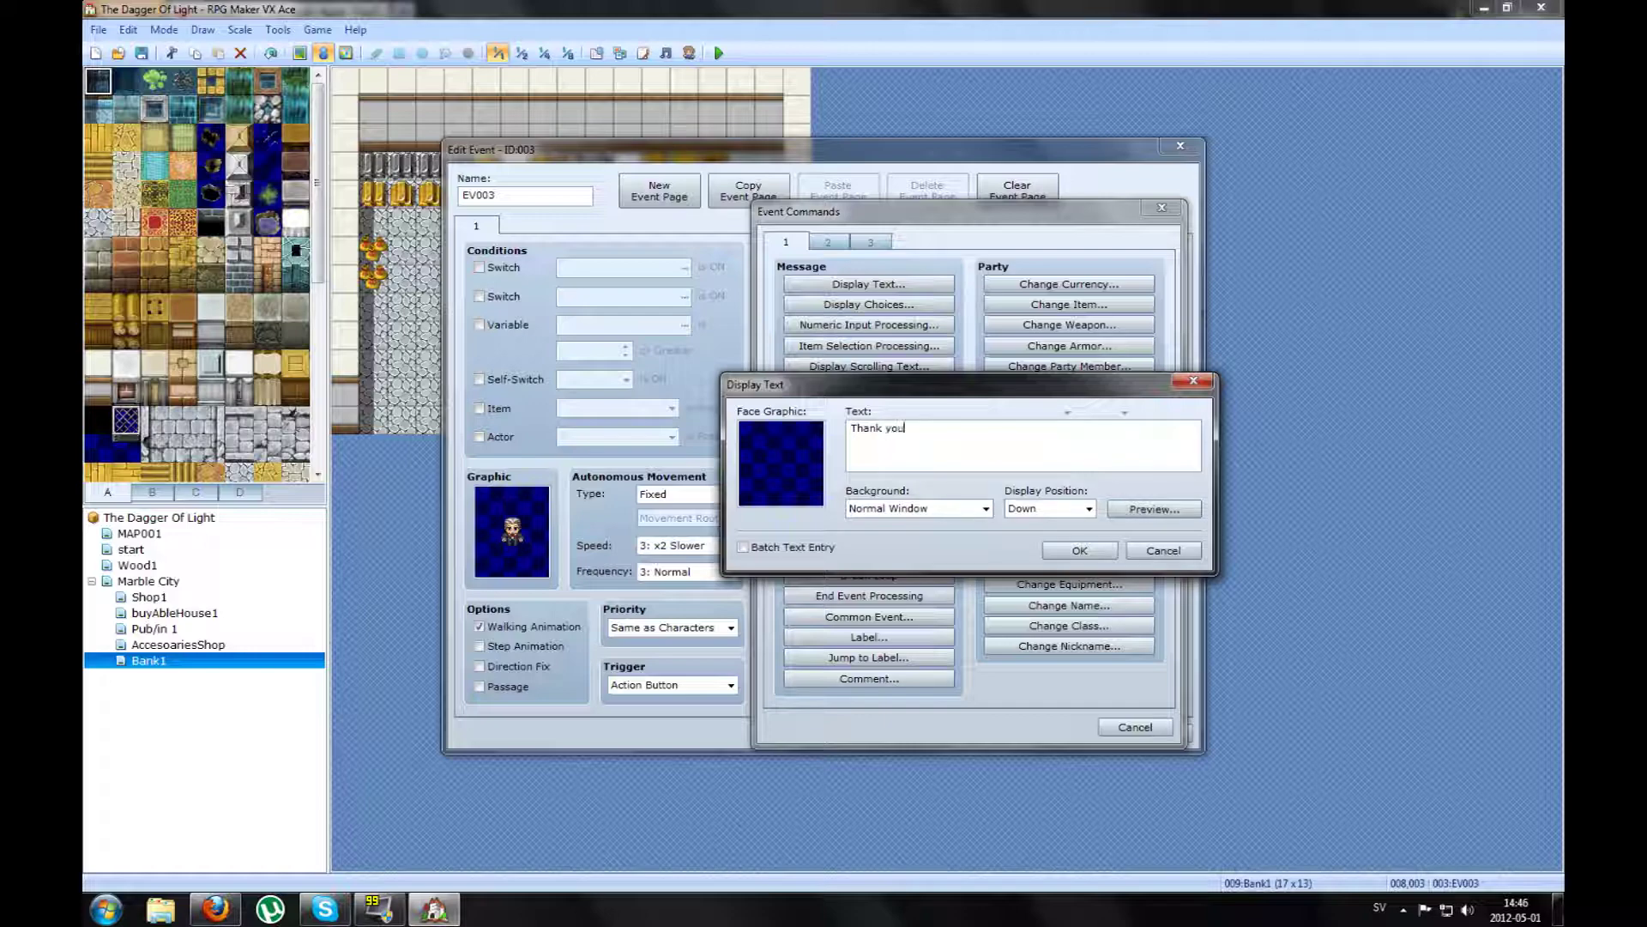
click(1081, 551)
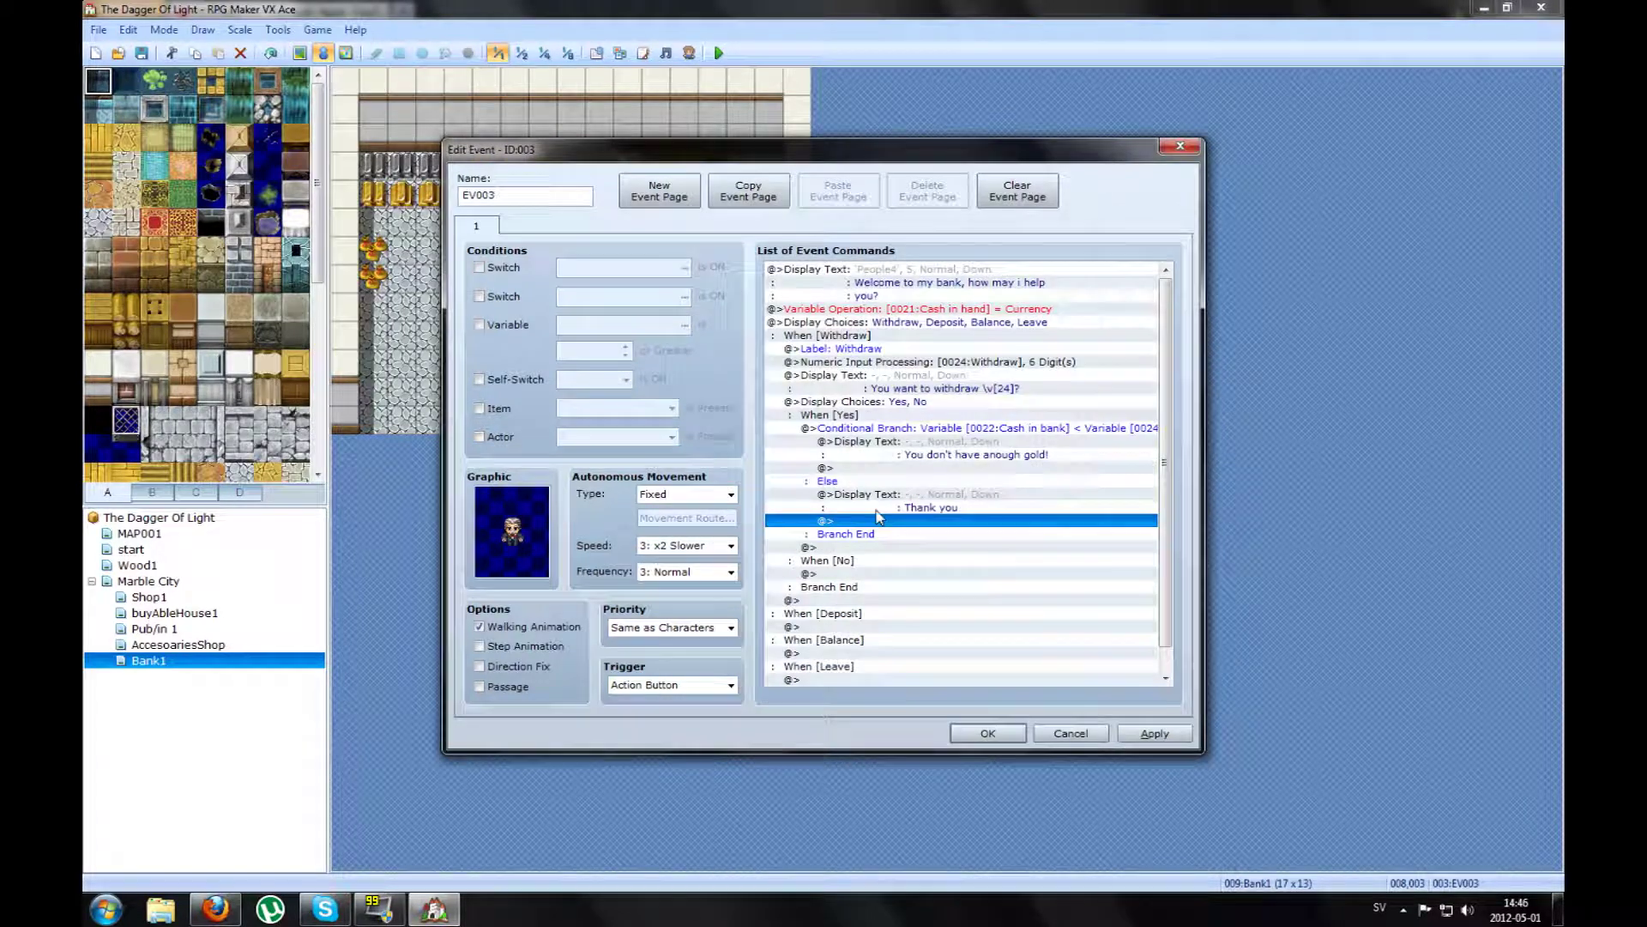
click(847, 445)
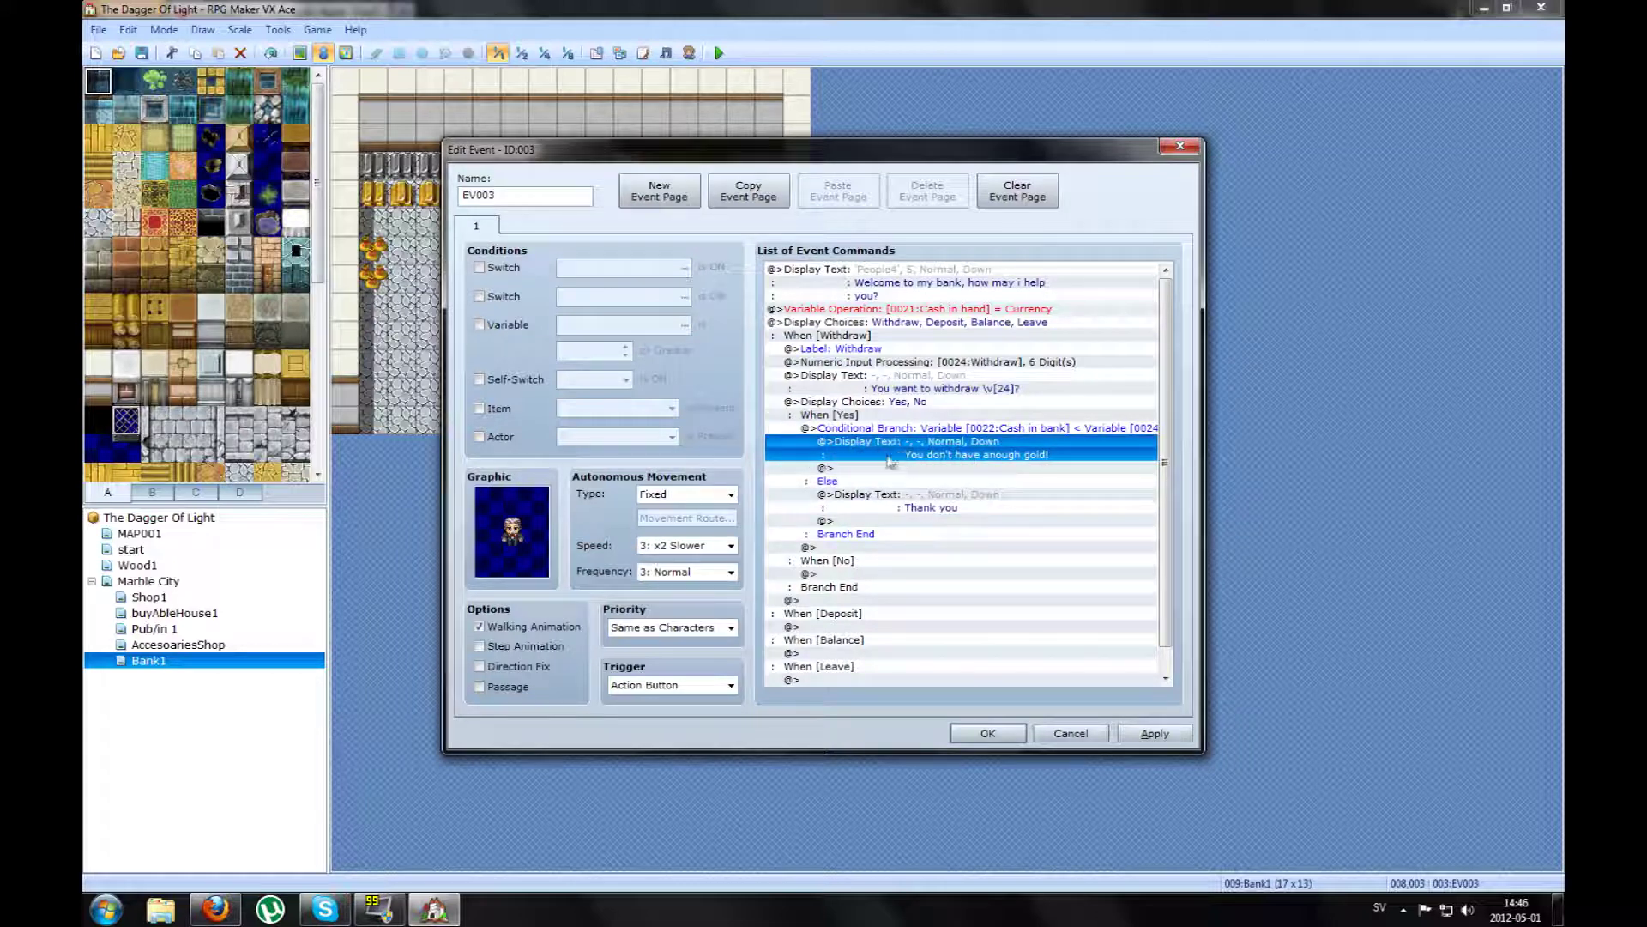
Fix the gold message typo so it reads 'You don't have enough gold!'
right_click(988, 447)
click(993, 472)
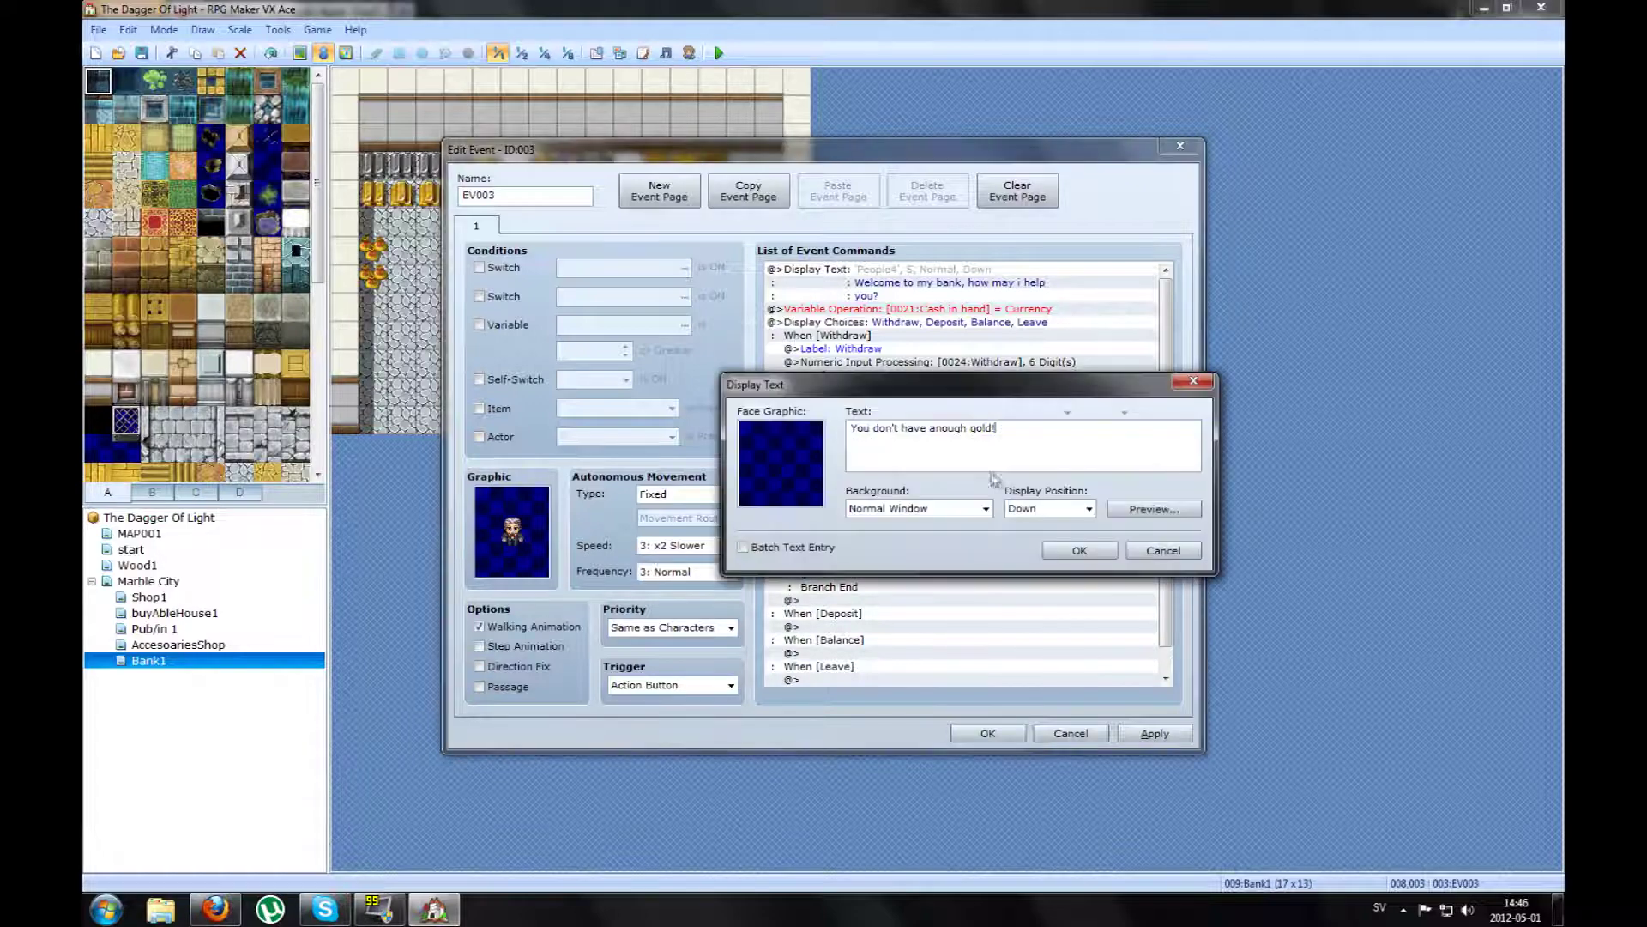
click(933, 428)
key(BackSpace)
text(e)
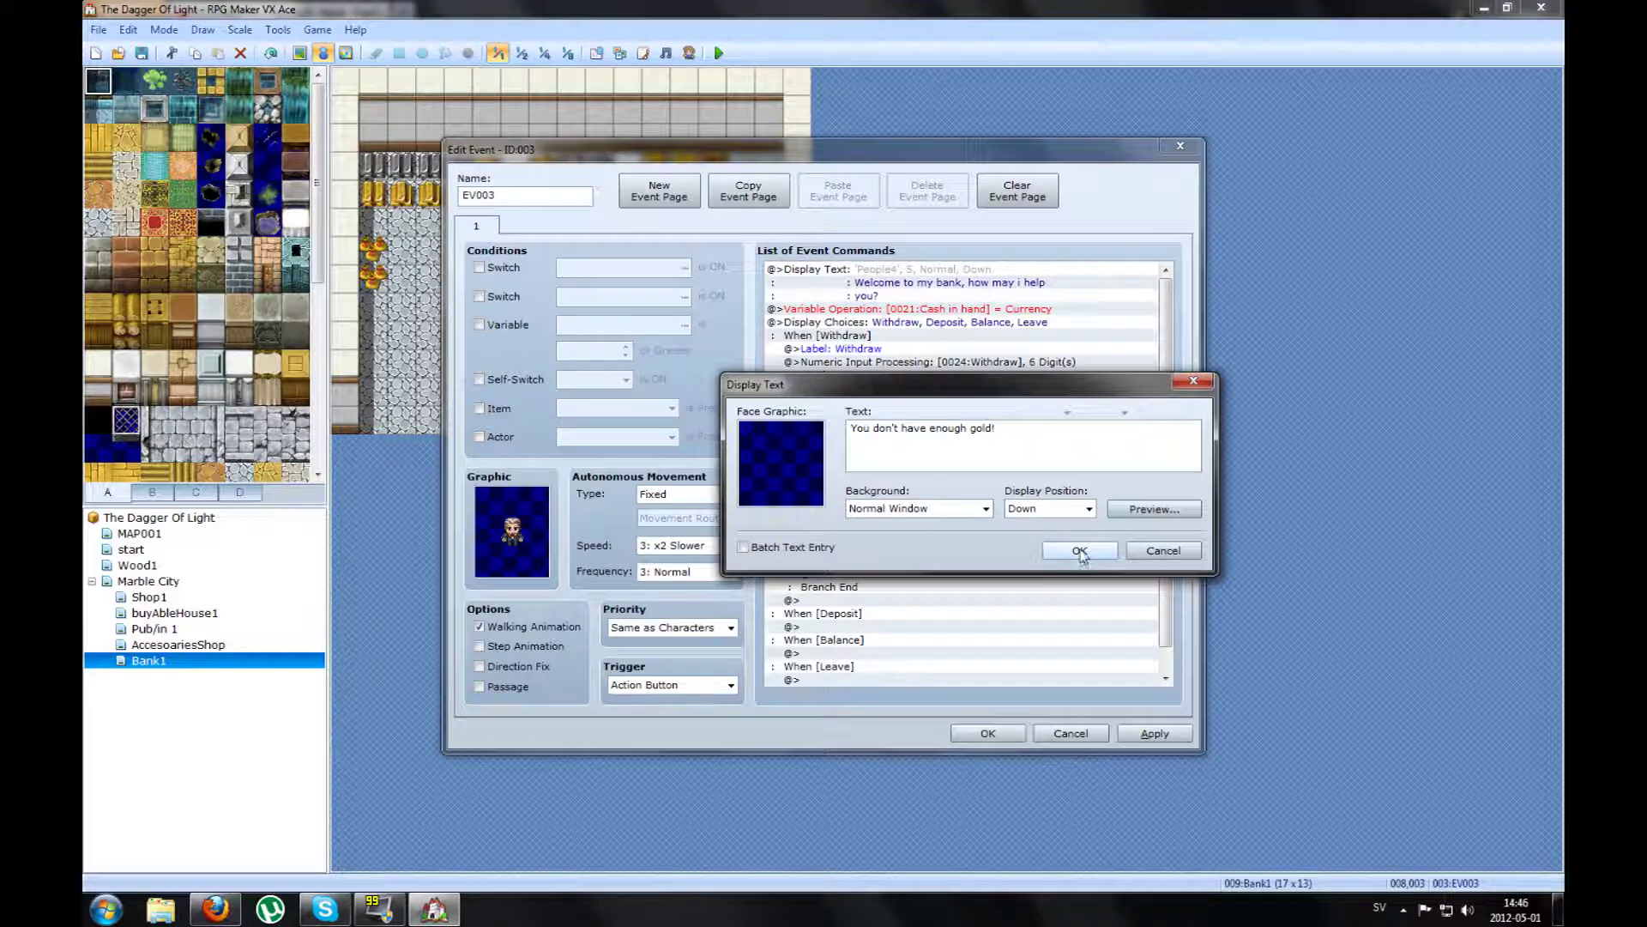
click(1080, 550)
click(846, 468)
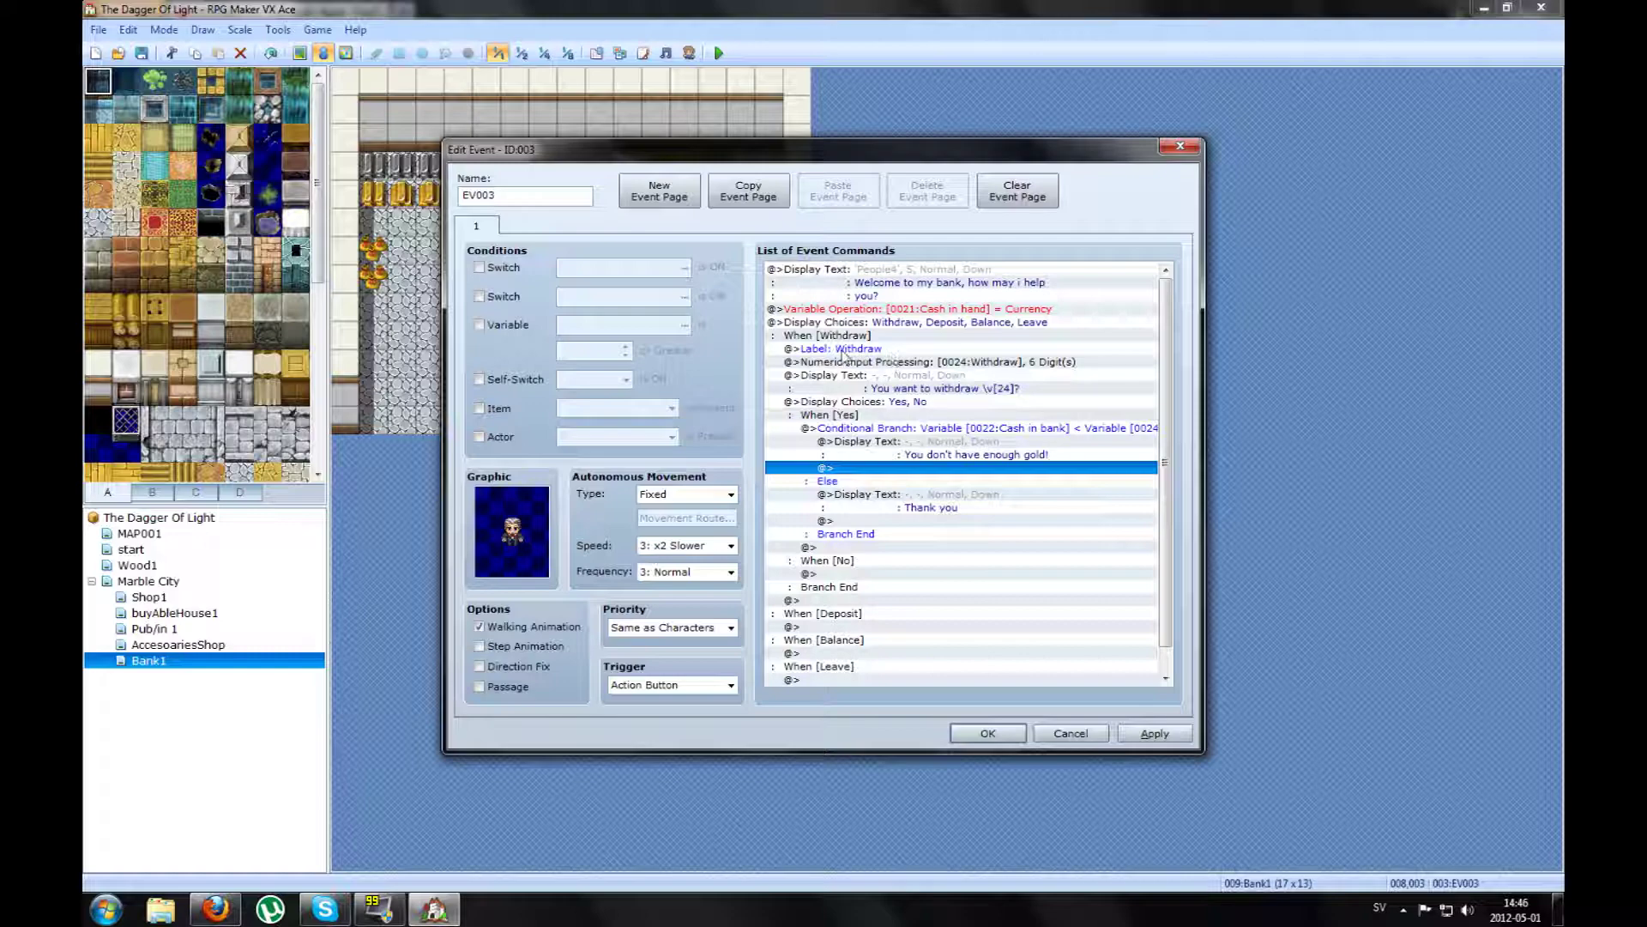
Insert a Jump to Label: Withdraw command after the not-enough-gold message
right_click(847, 475)
click(914, 485)
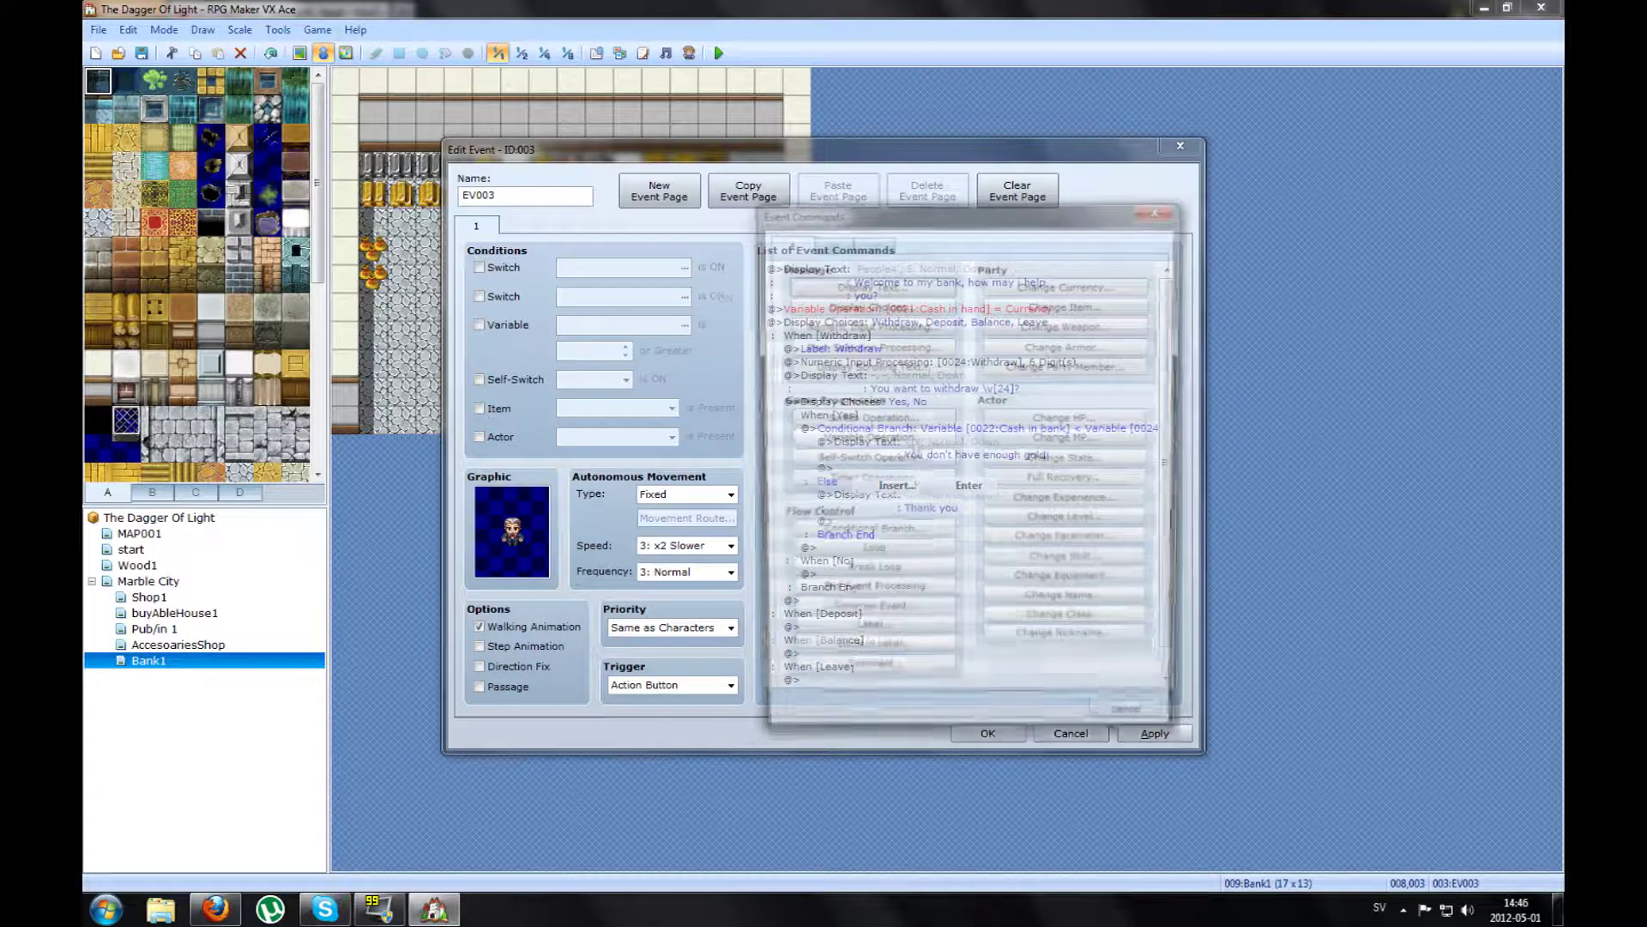
drag(903, 219, 1179, 195)
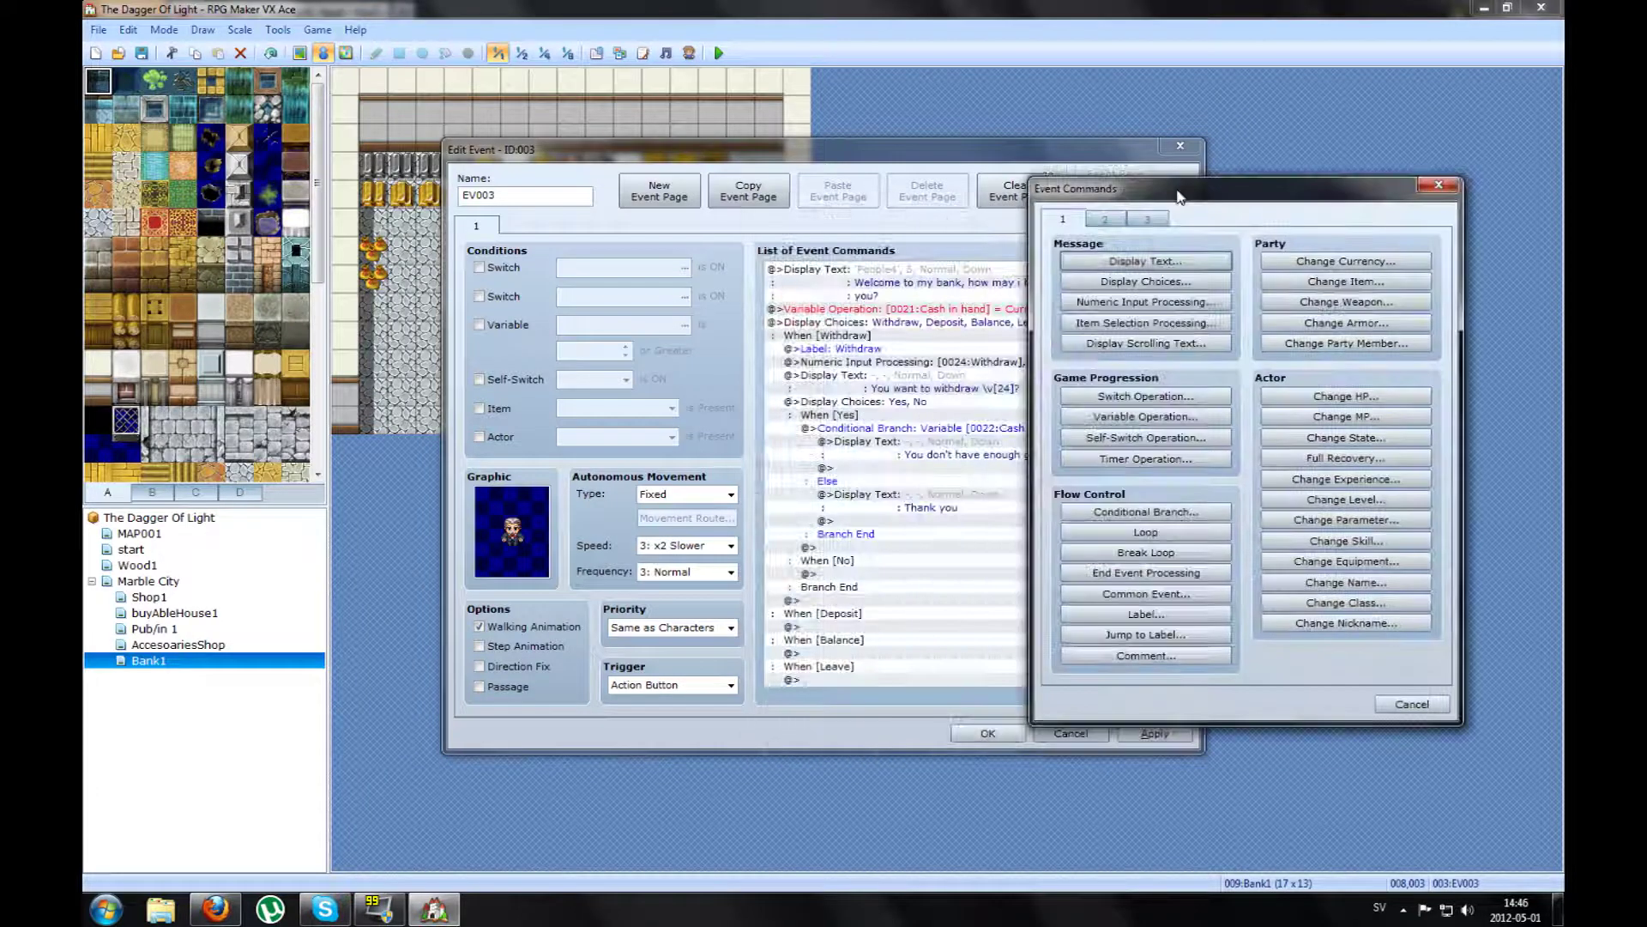
click(1153, 642)
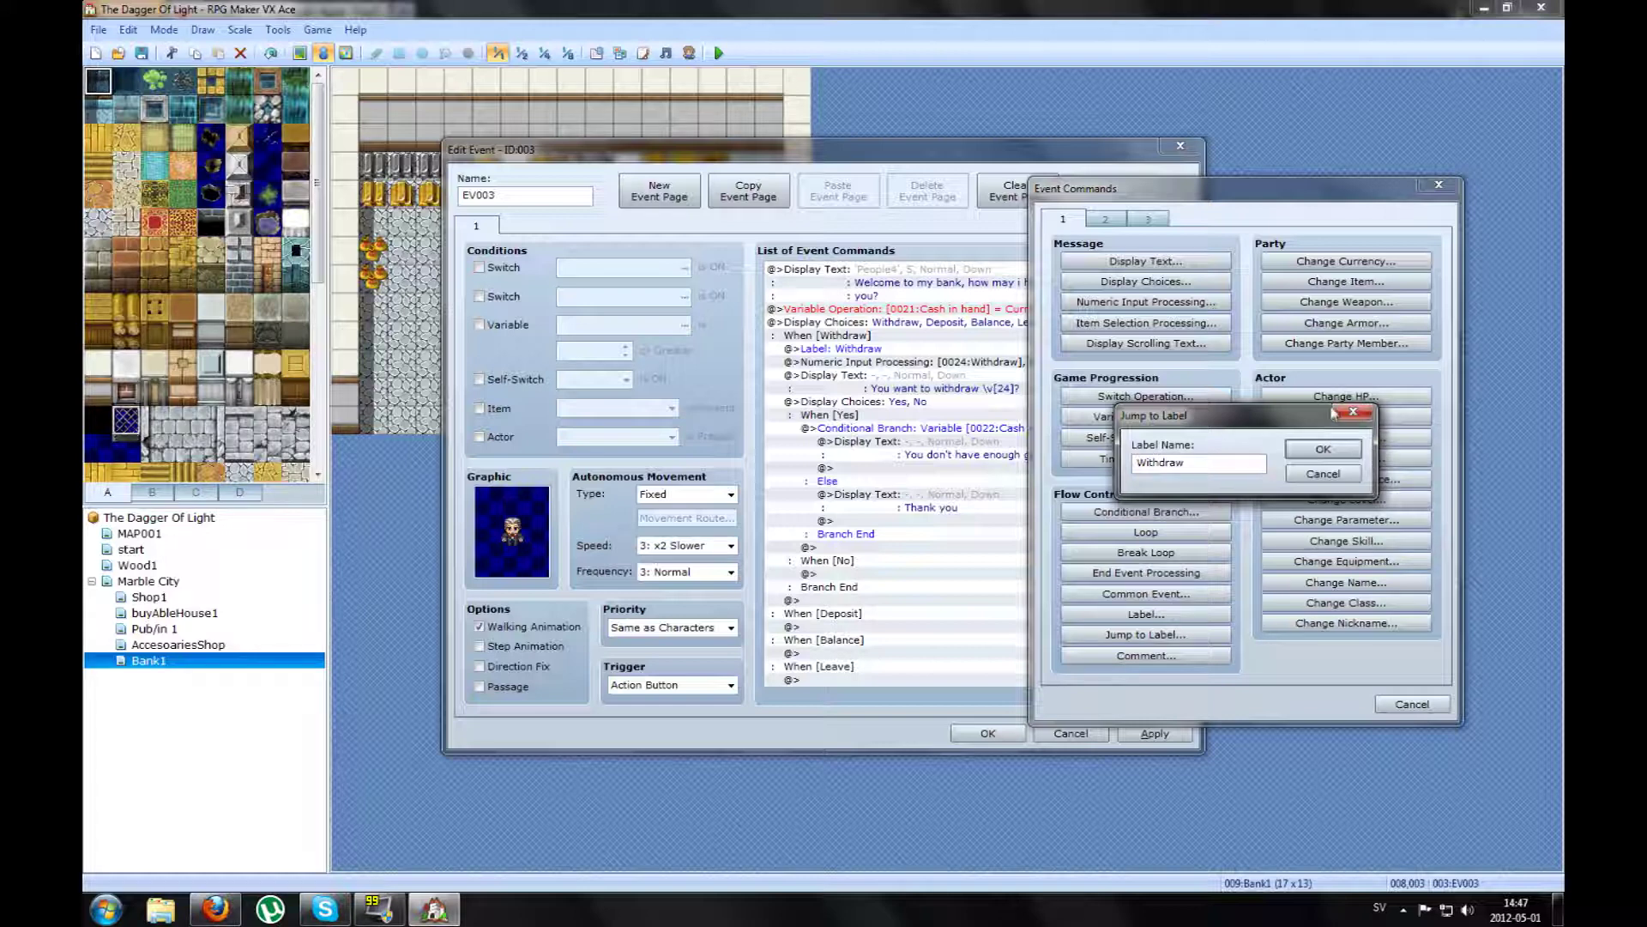
key(shift+Left)
key(shift+Left)
key(shift+Home)
click(1139, 463)
click(1321, 452)
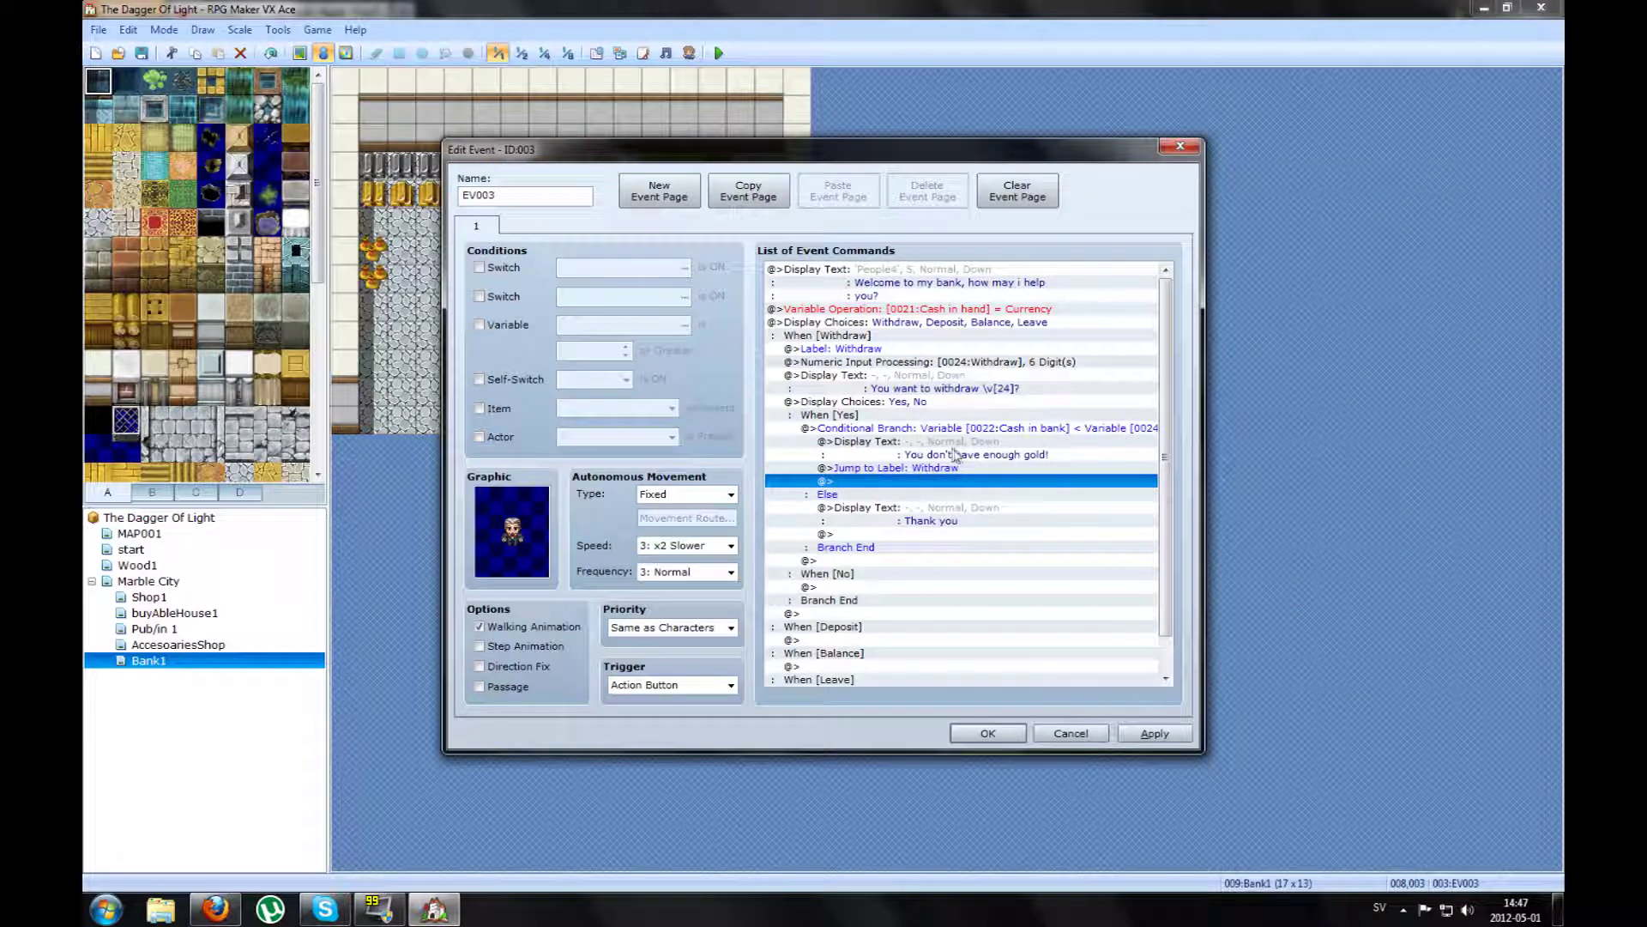
click(902, 469)
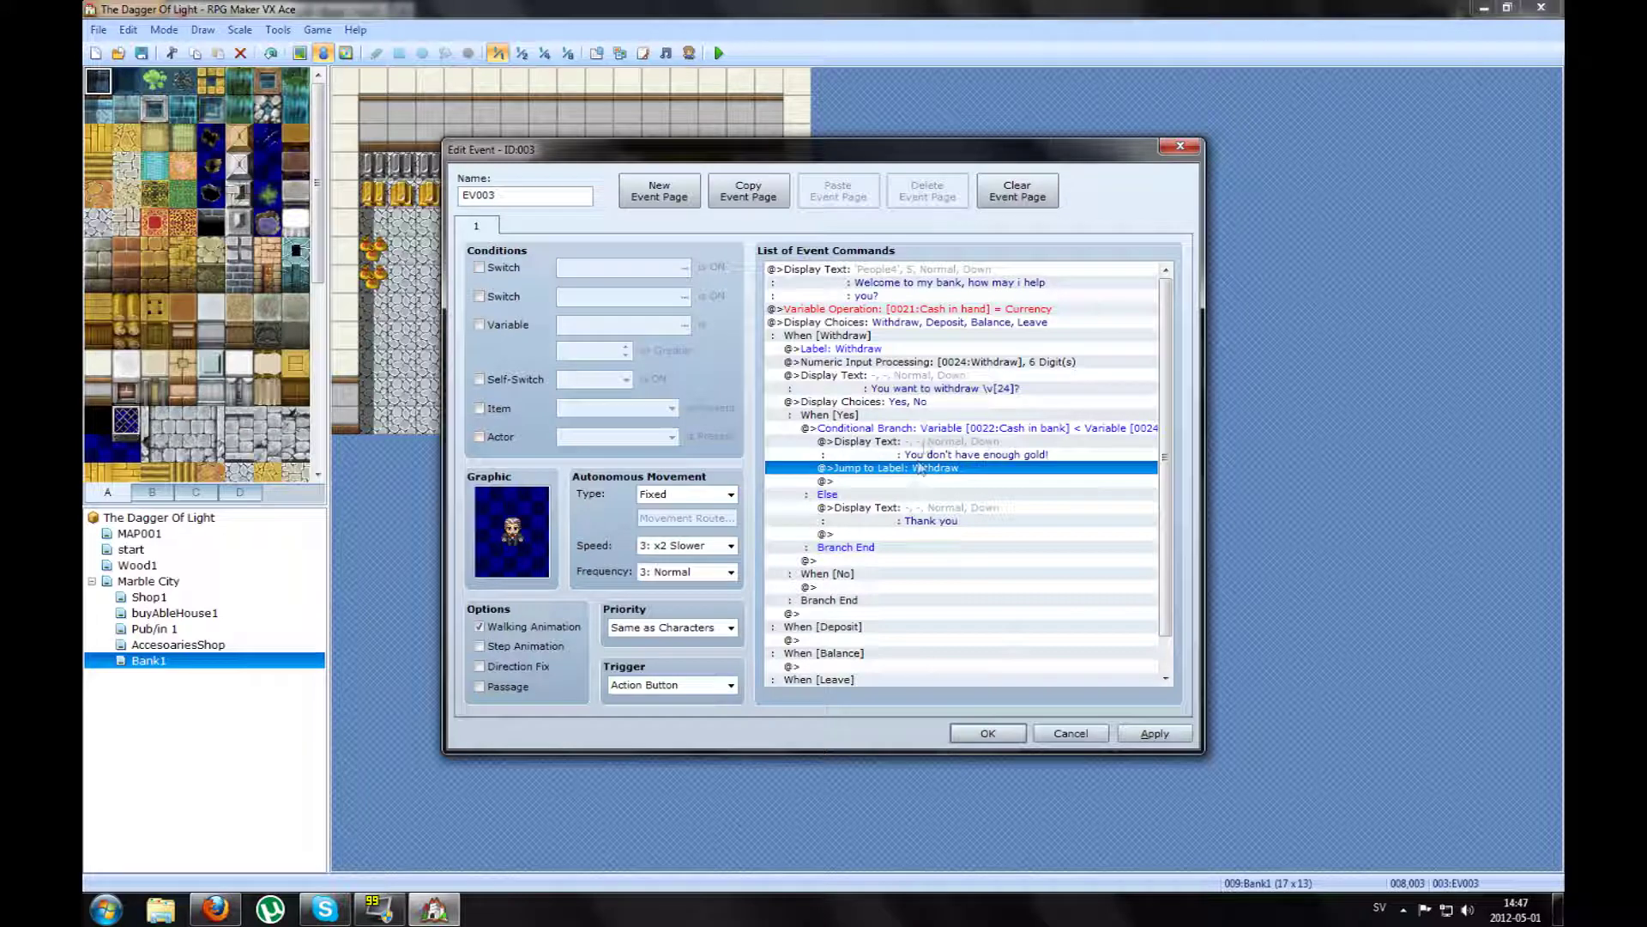
click(887, 483)
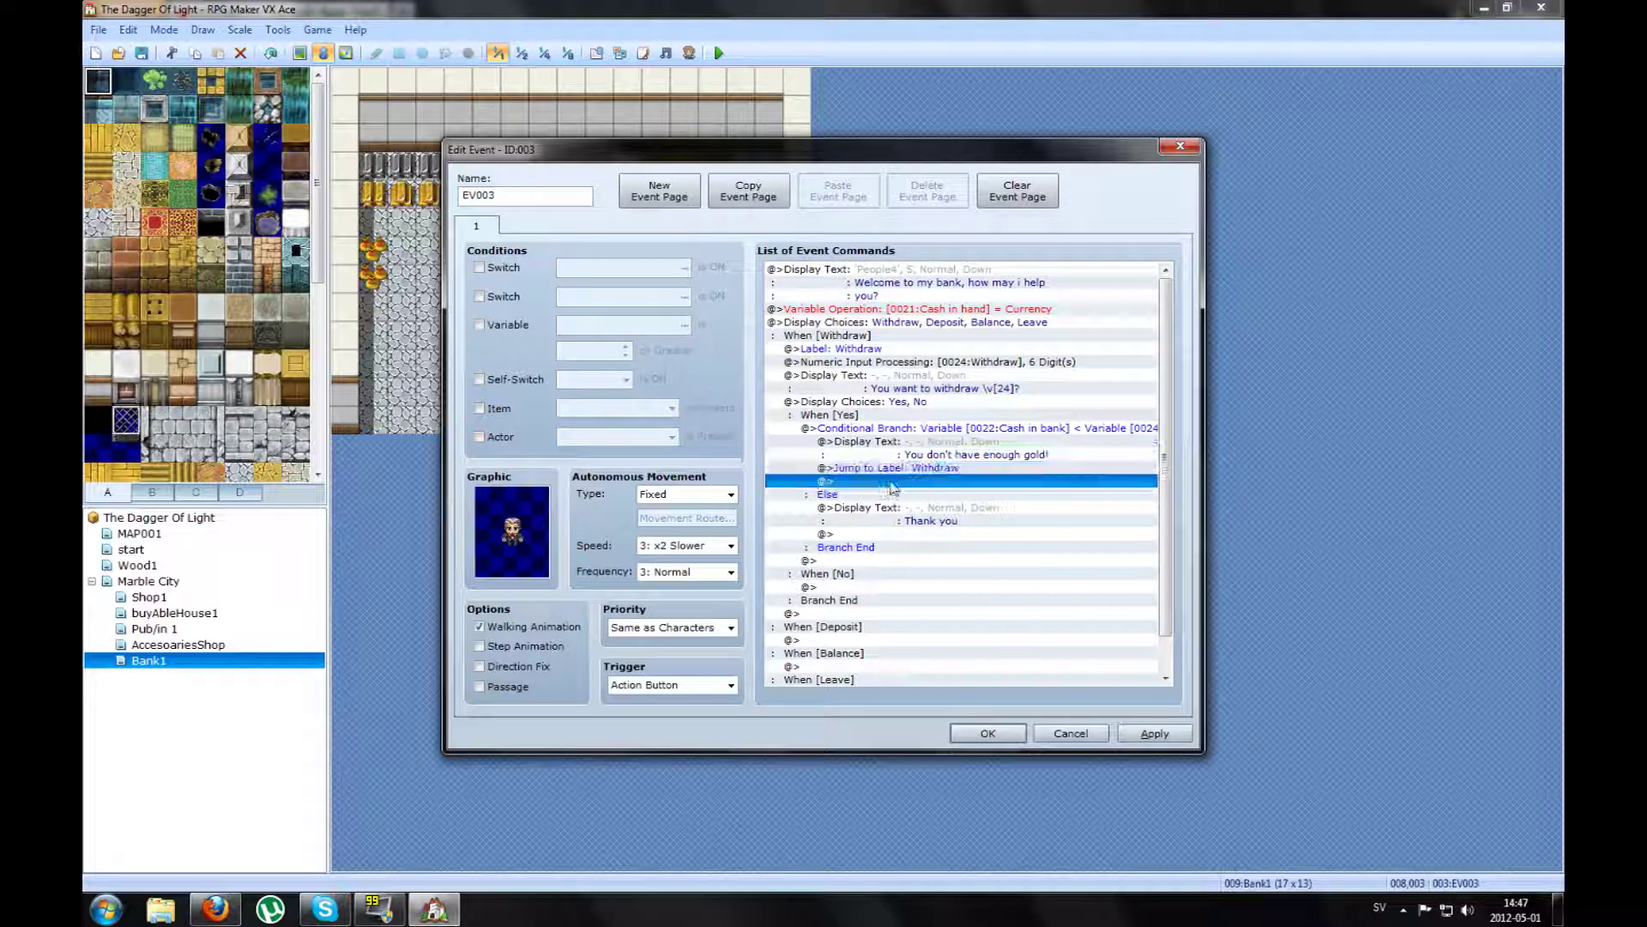
click(901, 511)
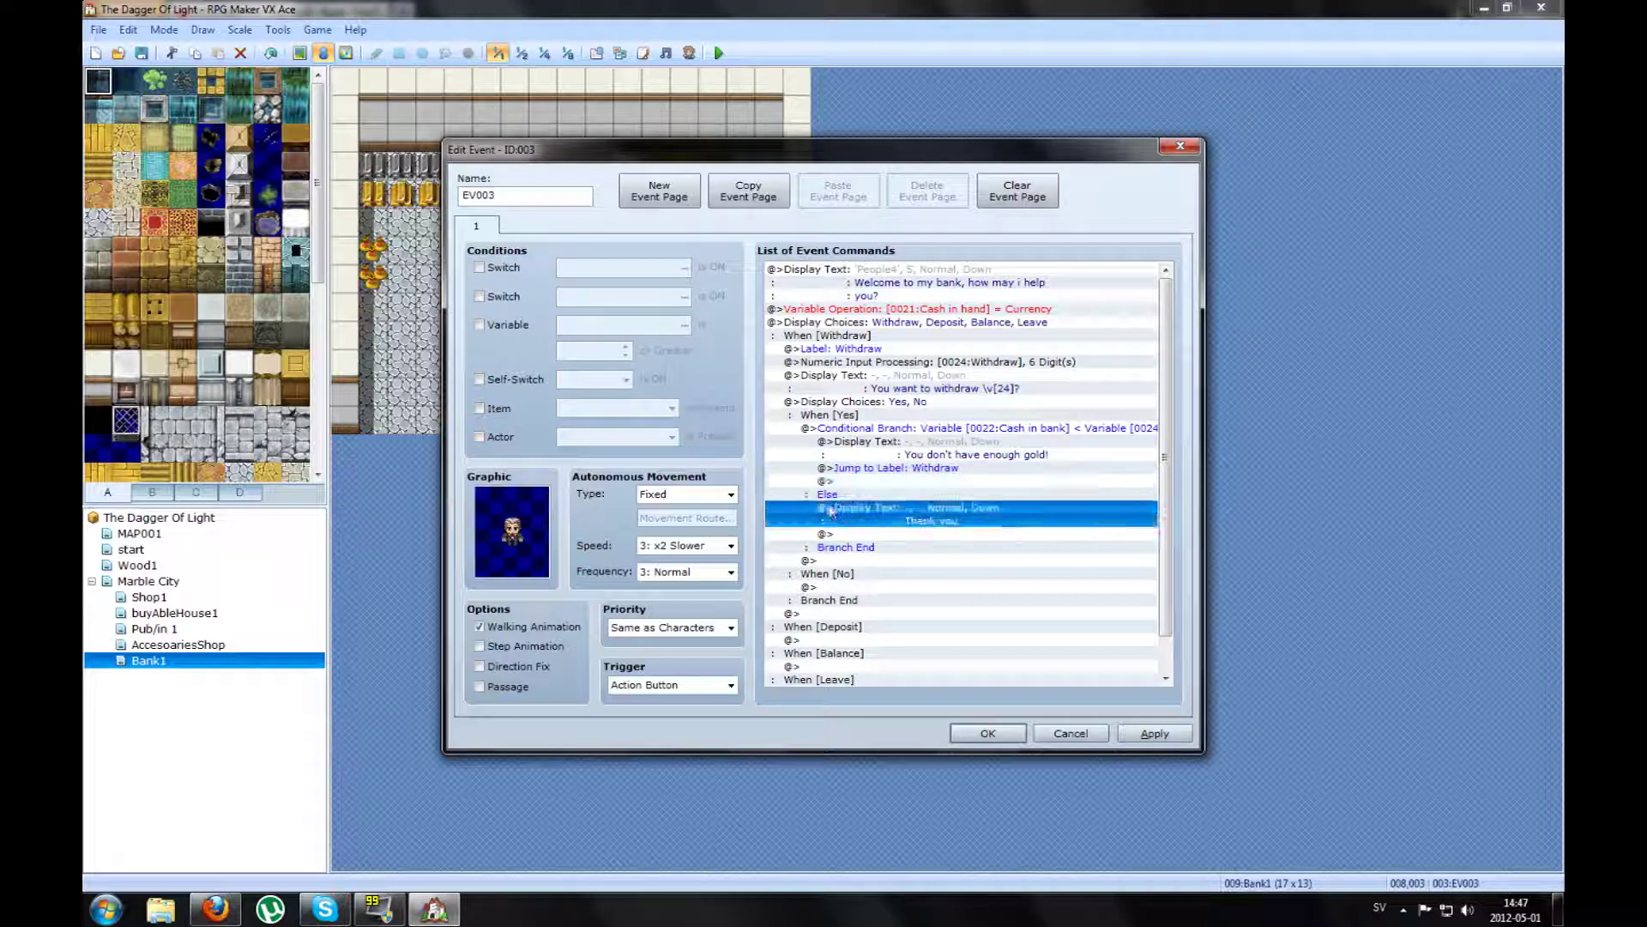